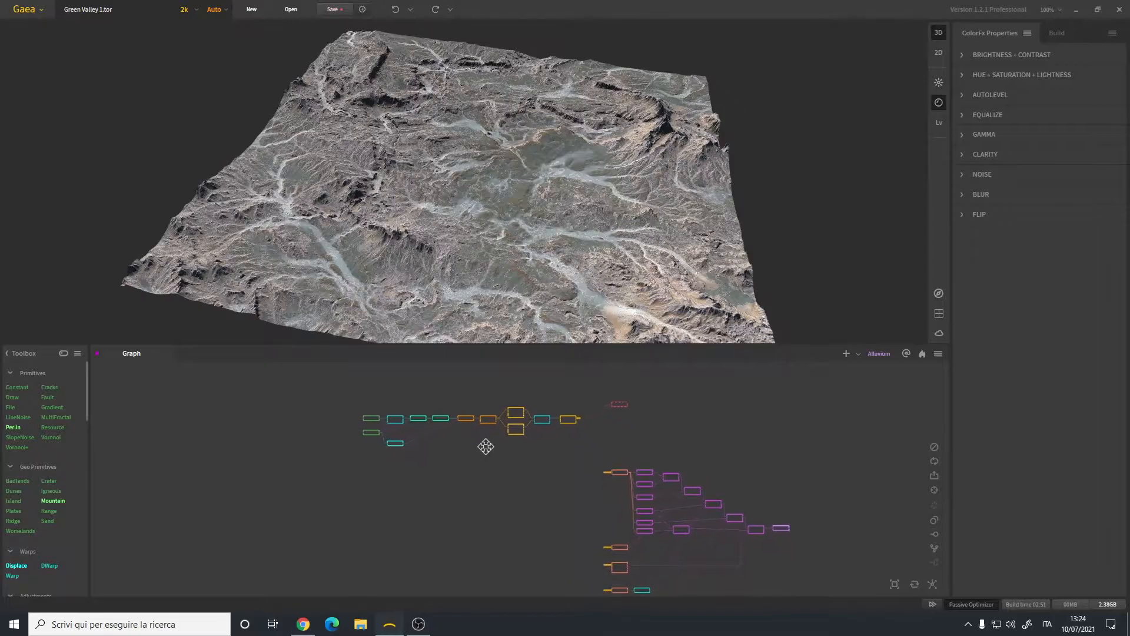
- Select the Worselands node in the graph and examine its base terrain from several angles, up close and as a whole
scroll(421, 433, "up", 5)
middle_click_drag(418, 434, 444, 461)
scroll(412, 448, "up", 1)
left_click(368, 430)
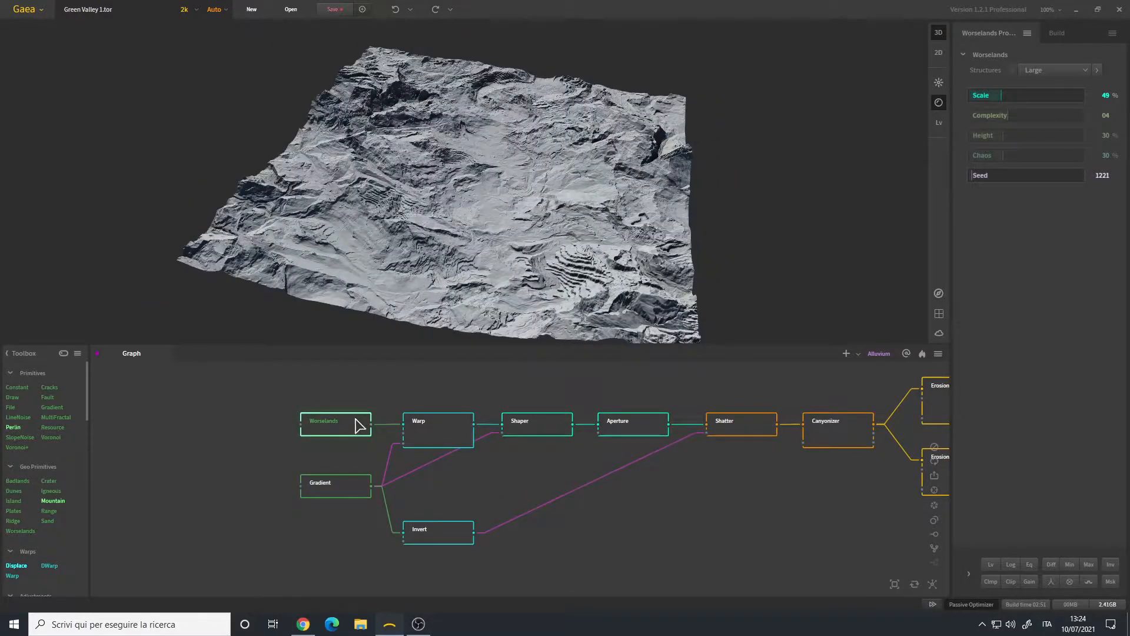
scroll(351, 448, "up", 2)
mouse_move(454, 241)
left_mouse_down()
mouse_move(438, 214)
mouse_move(449, 222)
mouse_move(440, 226)
mouse_move(454, 219)
left_mouse_up()
scroll(454, 219, "up", 5)
scroll(454, 200, "down", 5)
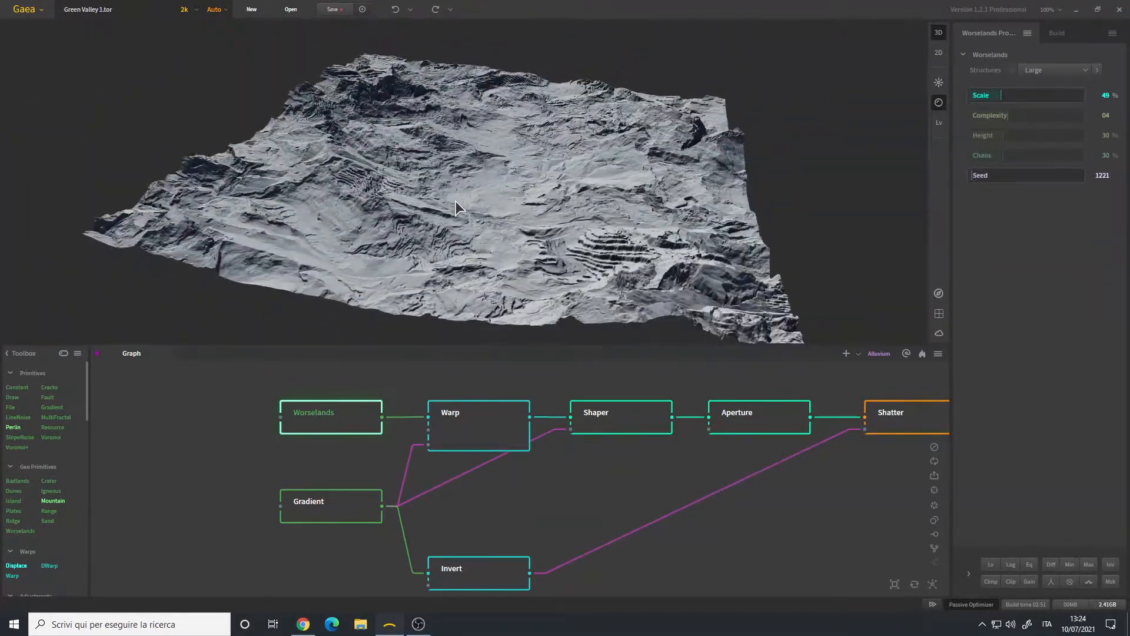
scroll(457, 217, "up", 5)
left_click_drag(457, 218, 517, 154)
left_click_drag(327, 64, 316, 89)
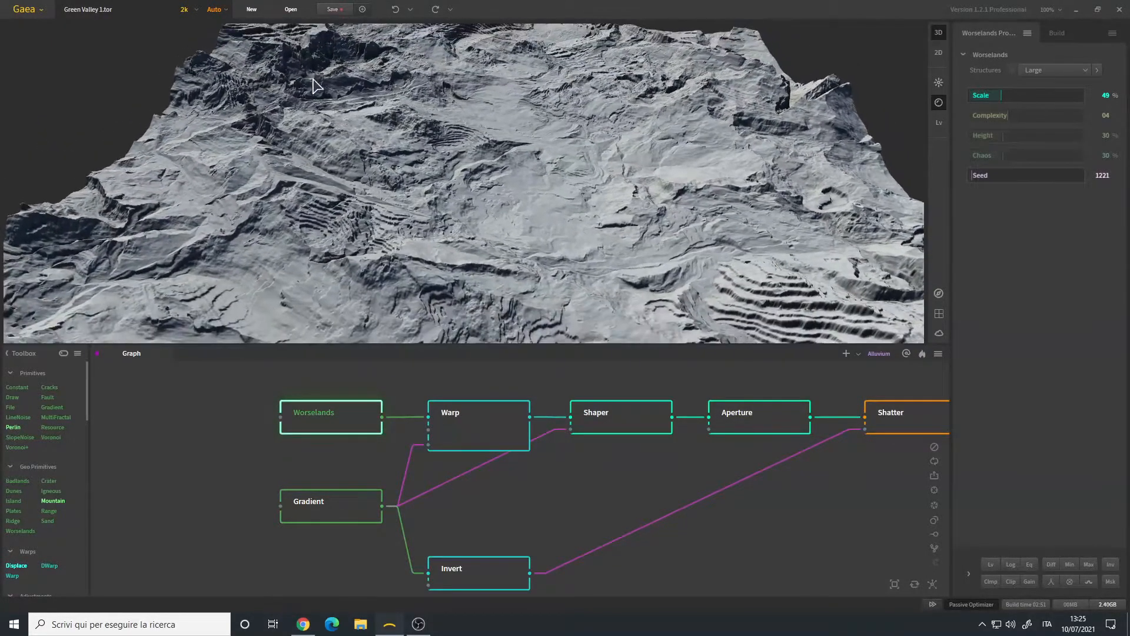
left_click_drag(402, 193, 406, 220)
scroll(424, 212, "down", 5)
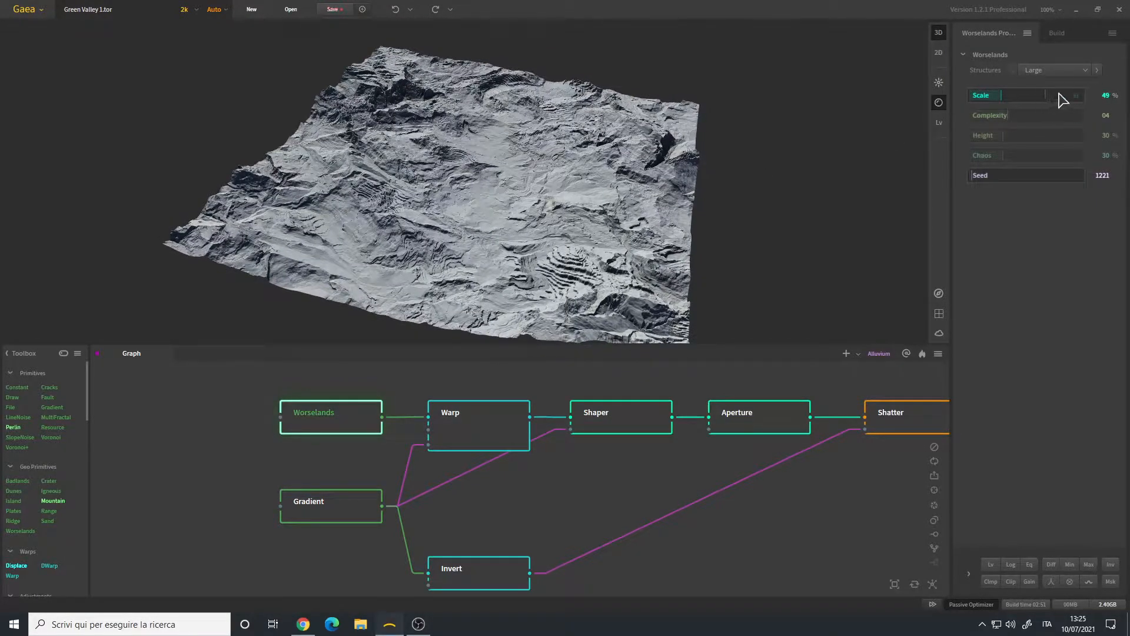
left_click_drag(487, 175, 421, 233)
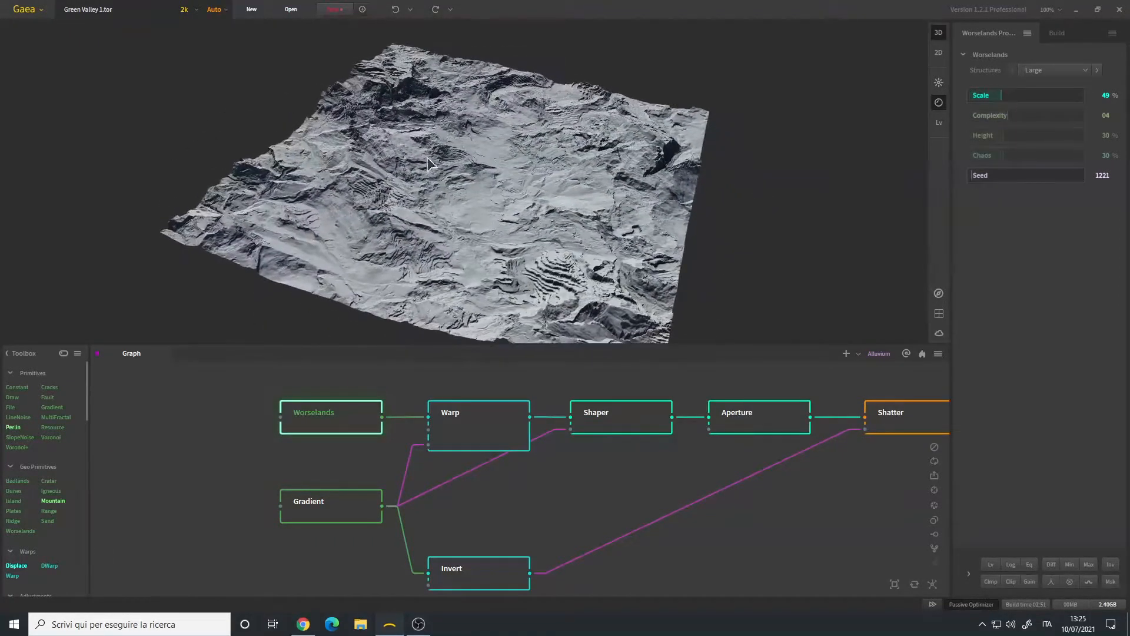
- Examine the Warp node's terrain and the Gradient node that feeds its mask input
left_click(489, 428)
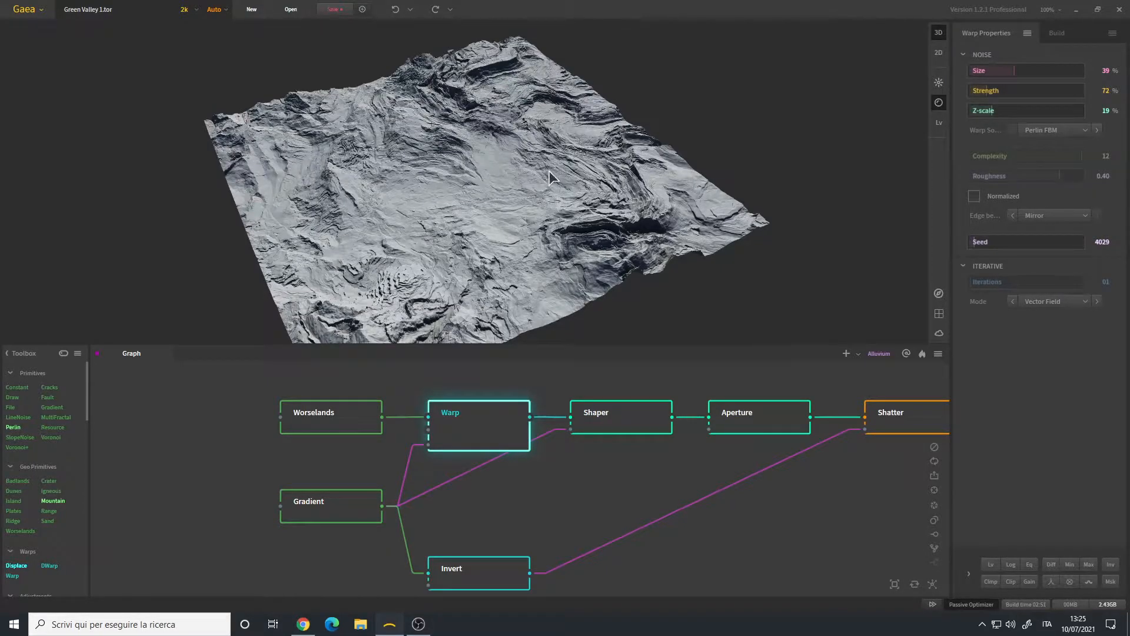
left_click_drag(549, 172, 571, 171)
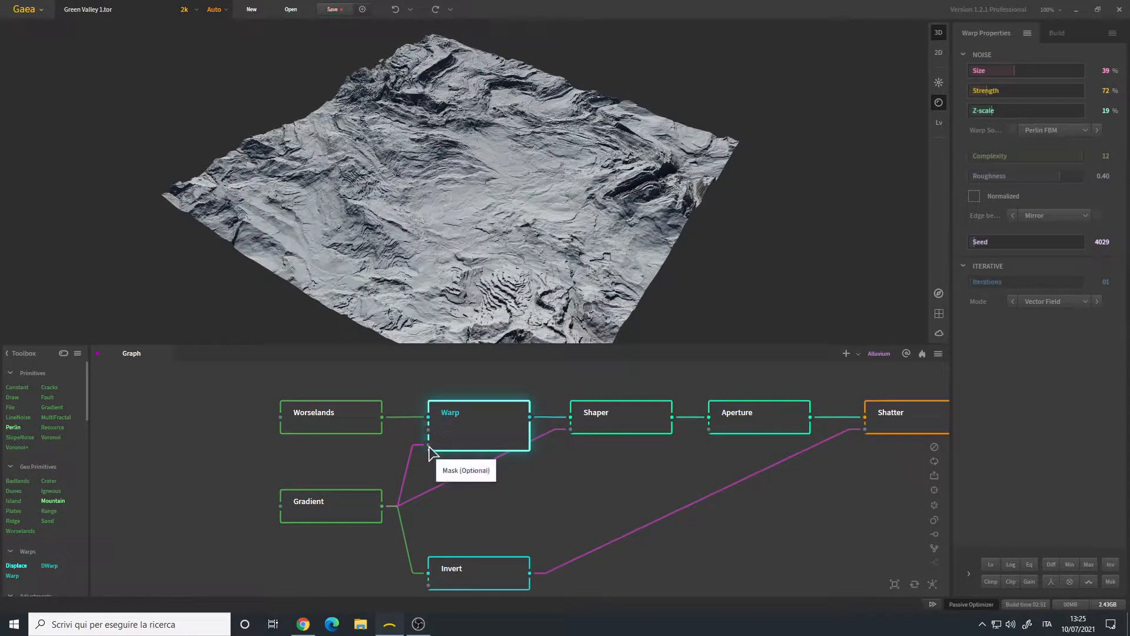
left_click(351, 517)
left_click_drag(530, 168, 480, 172)
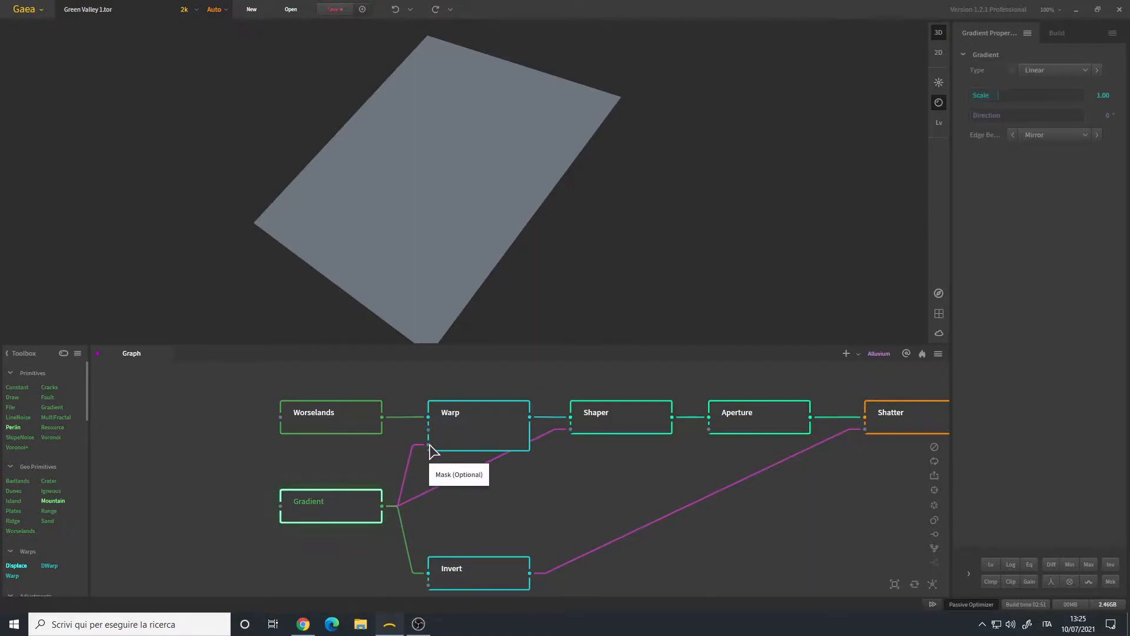
- Compare the Warp node's terrain with the unwarped Worselands terrain
left_click(486, 435)
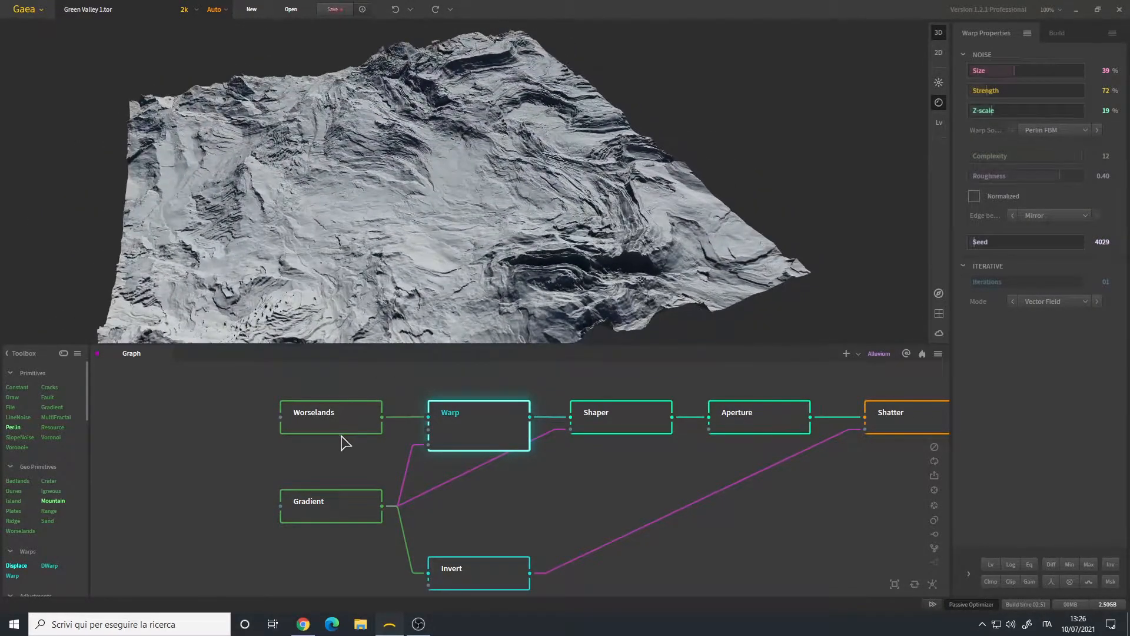
left_click(370, 428)
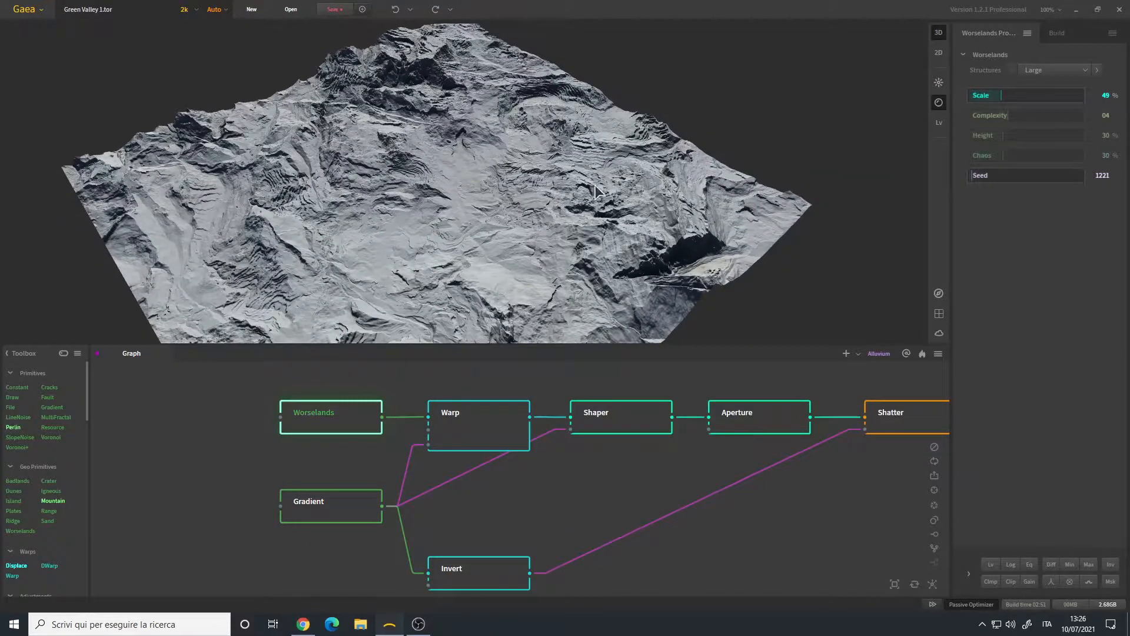
left_click(486, 435)
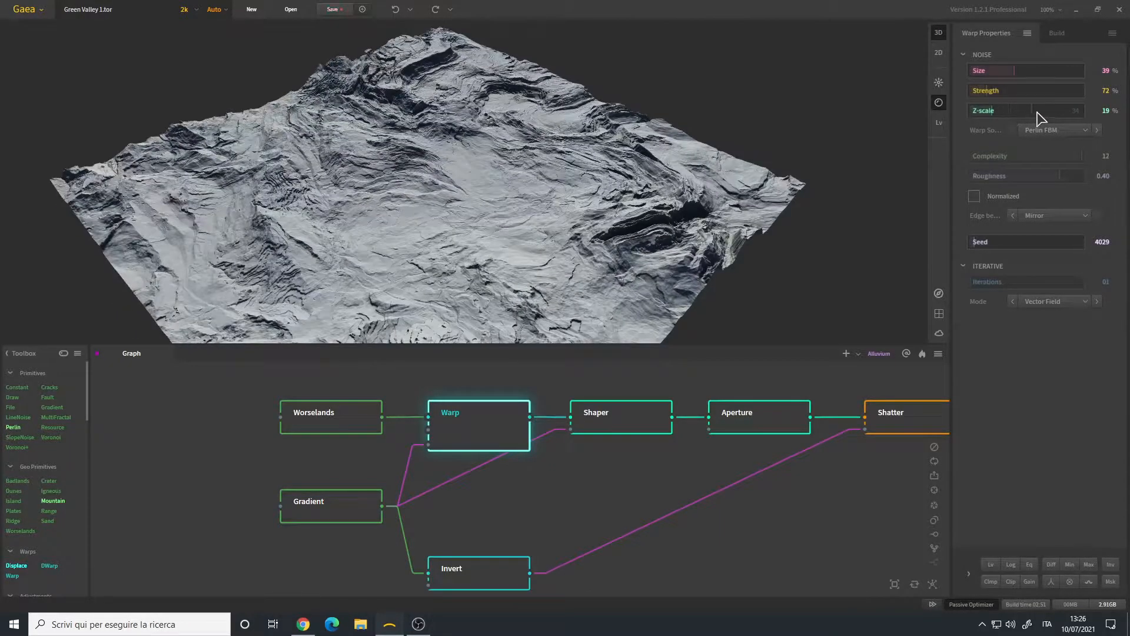
left_click_drag(506, 150, 462, 121)
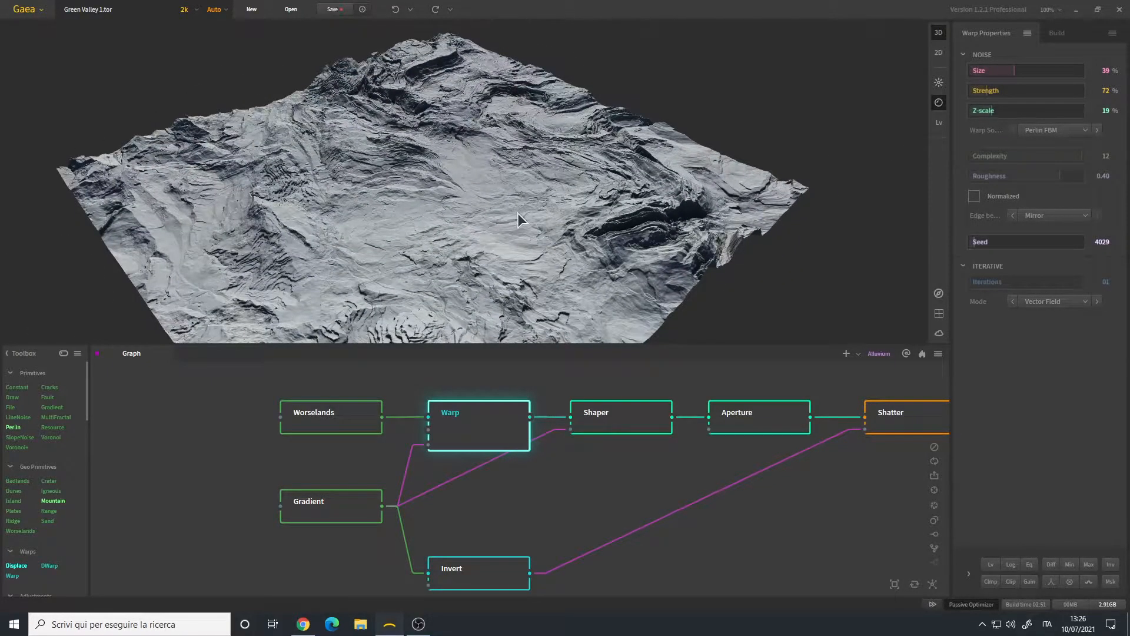
- Preview the Shaper node and examine how it reshapes the warped terrain's slopes and ridges
middle_click_drag(589, 465, 471, 489)
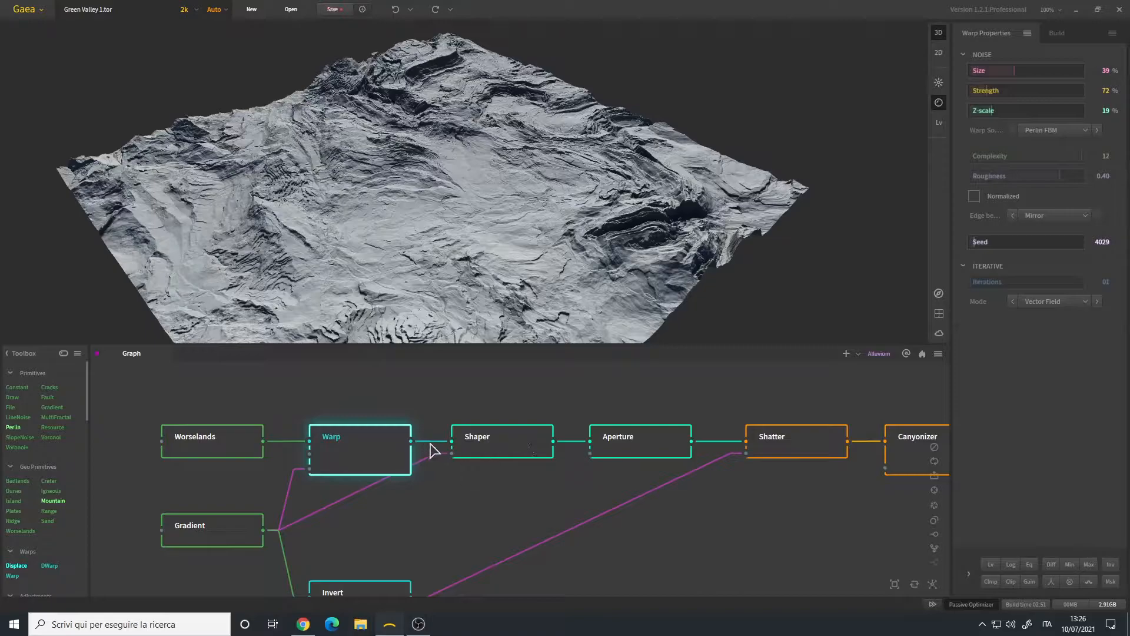
left_click(506, 452)
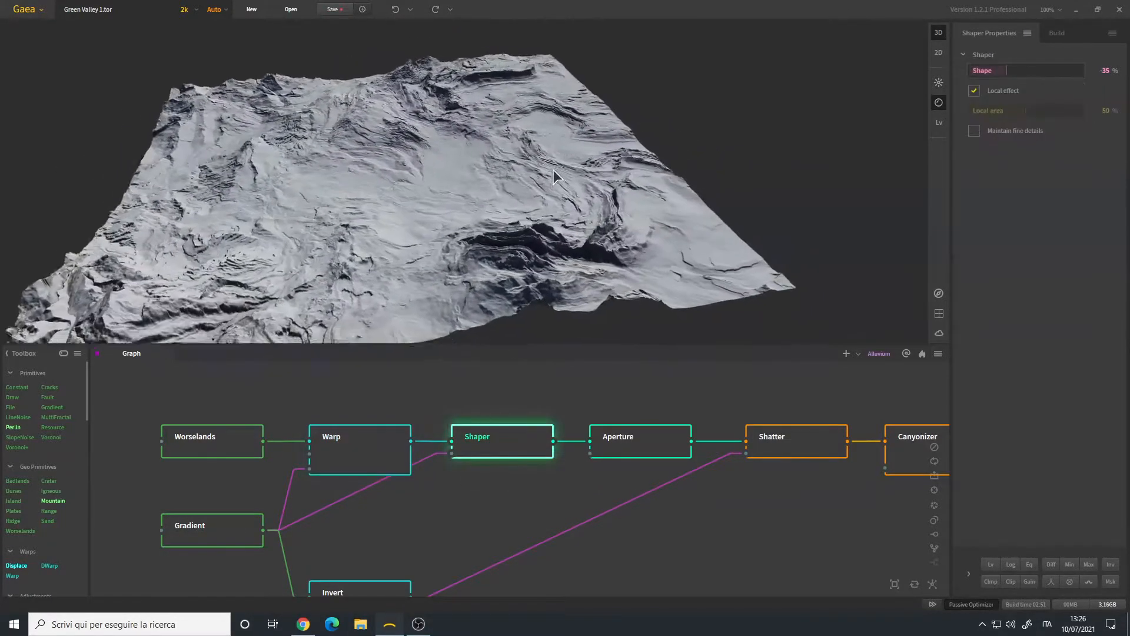
left_click_drag(552, 171, 531, 207)
scroll(531, 207, "up", 2)
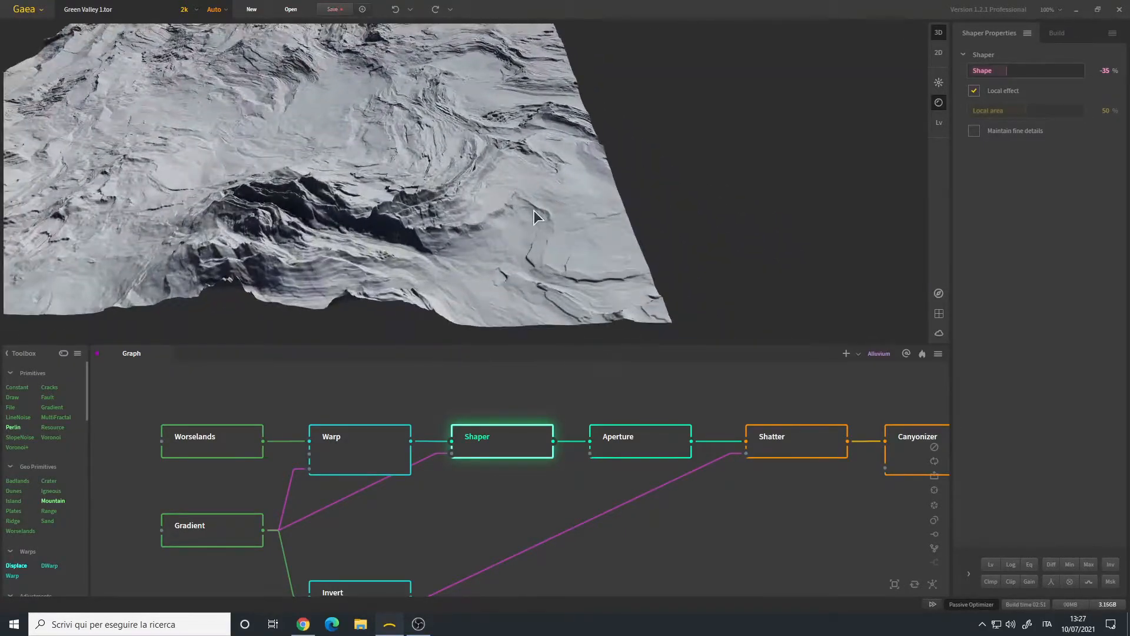
left_click_drag(452, 145, 480, 171)
scroll(597, 191, "down", 2)
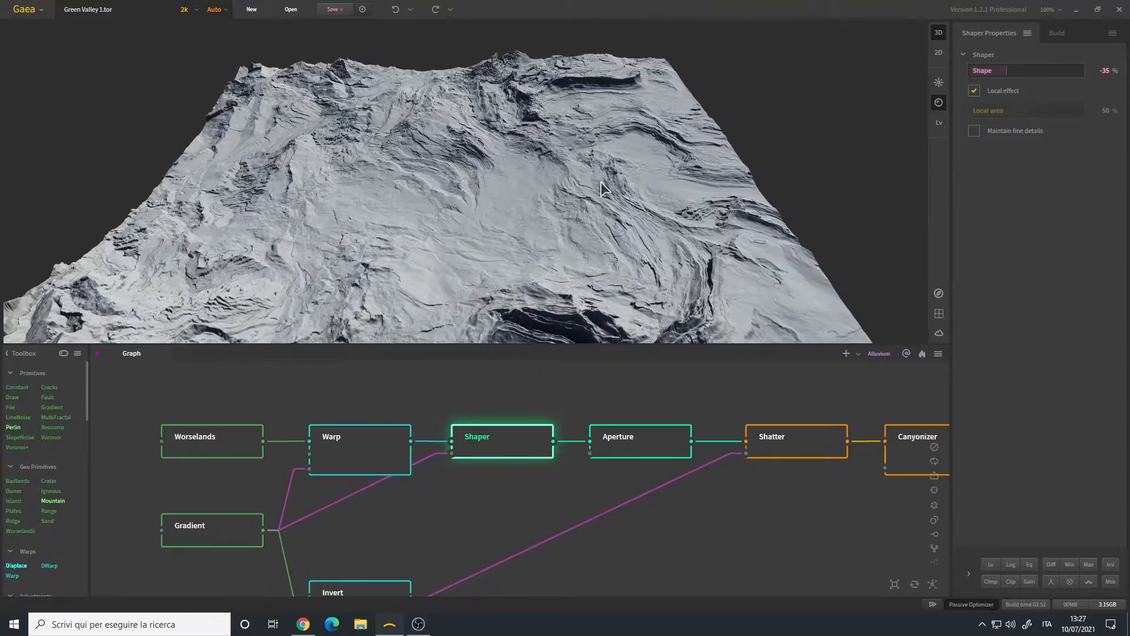
left_click_drag(623, 186, 522, 201)
scroll(522, 202, "down", 2)
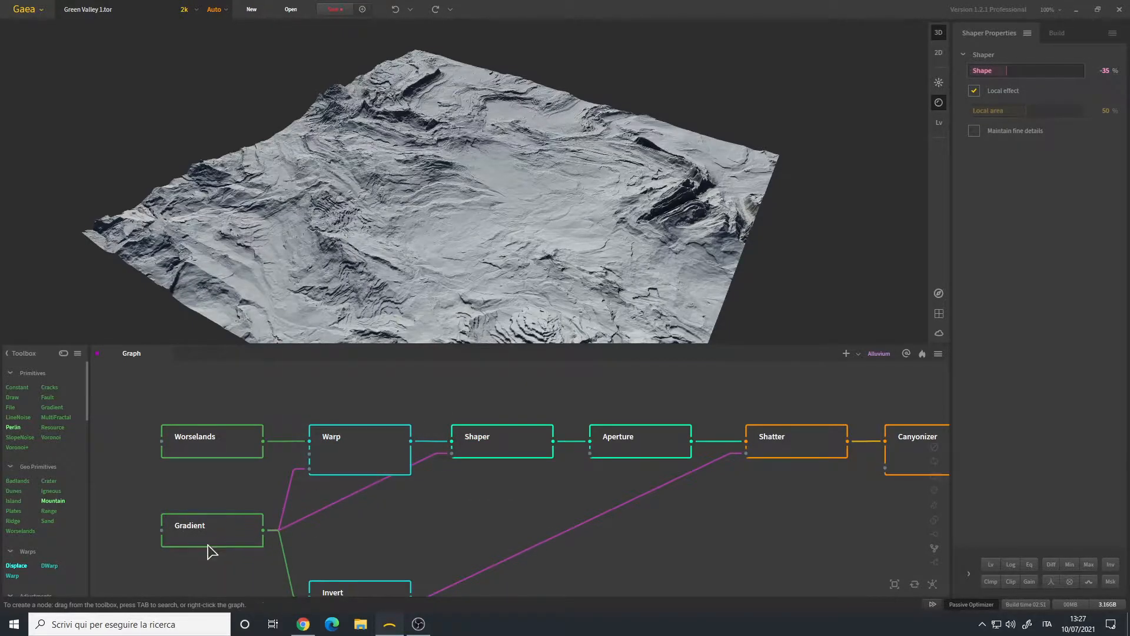
- Preview the Aperture node and examine its effect on the ridge details up close
left_click(623, 442)
scroll(522, 198, "up", 5)
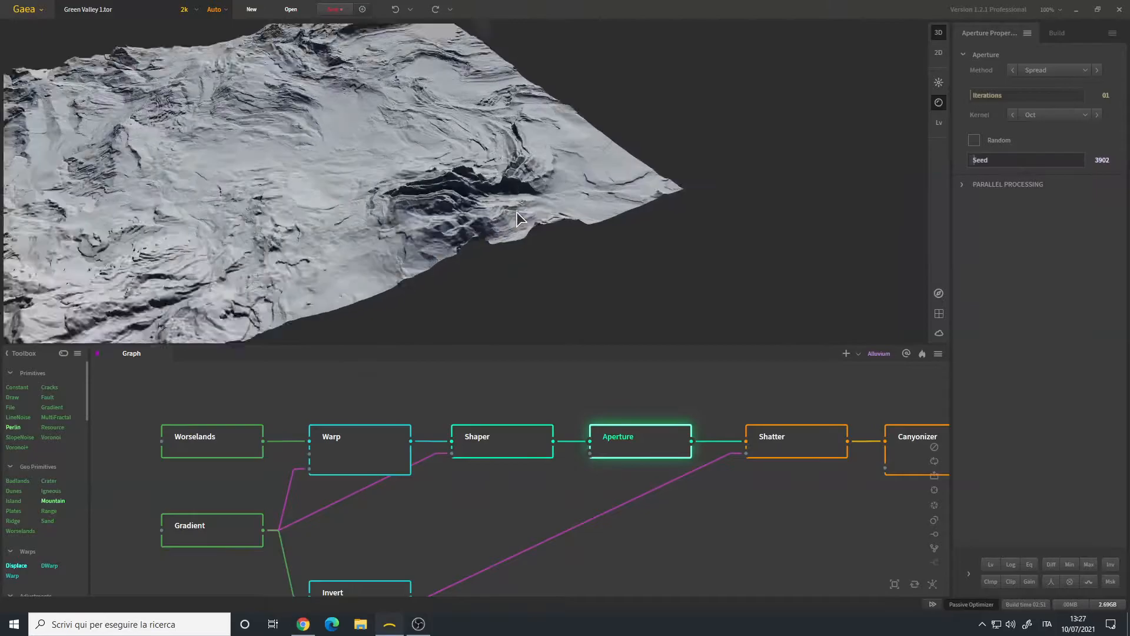
left_click_drag(522, 198, 479, 207)
scroll(482, 208, "up", 4)
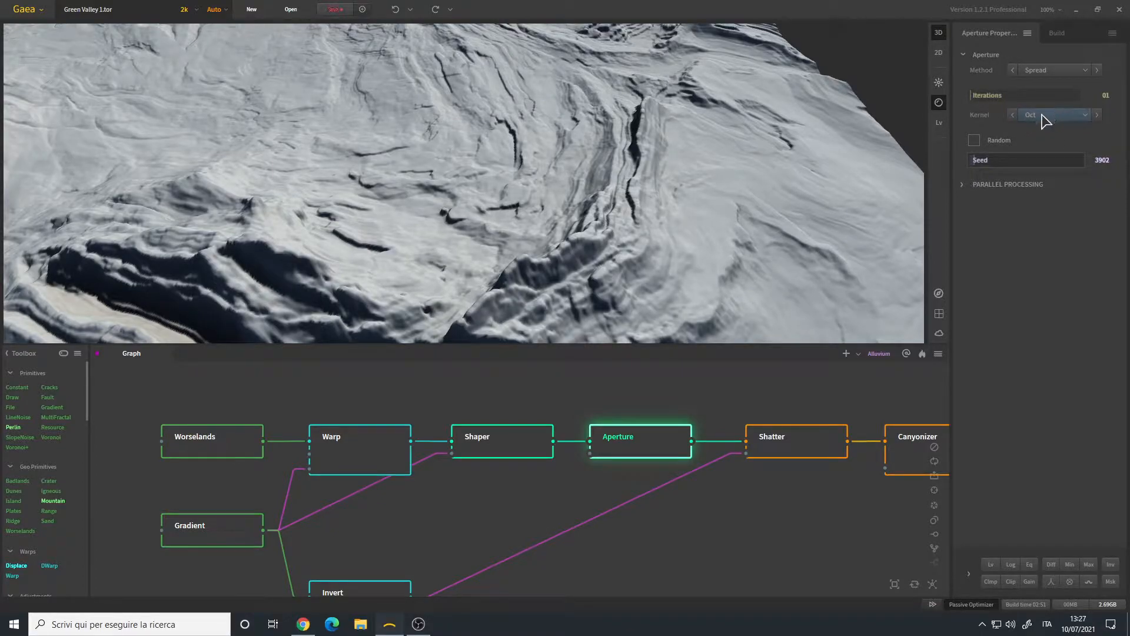
left_click_drag(546, 232, 236, 268)
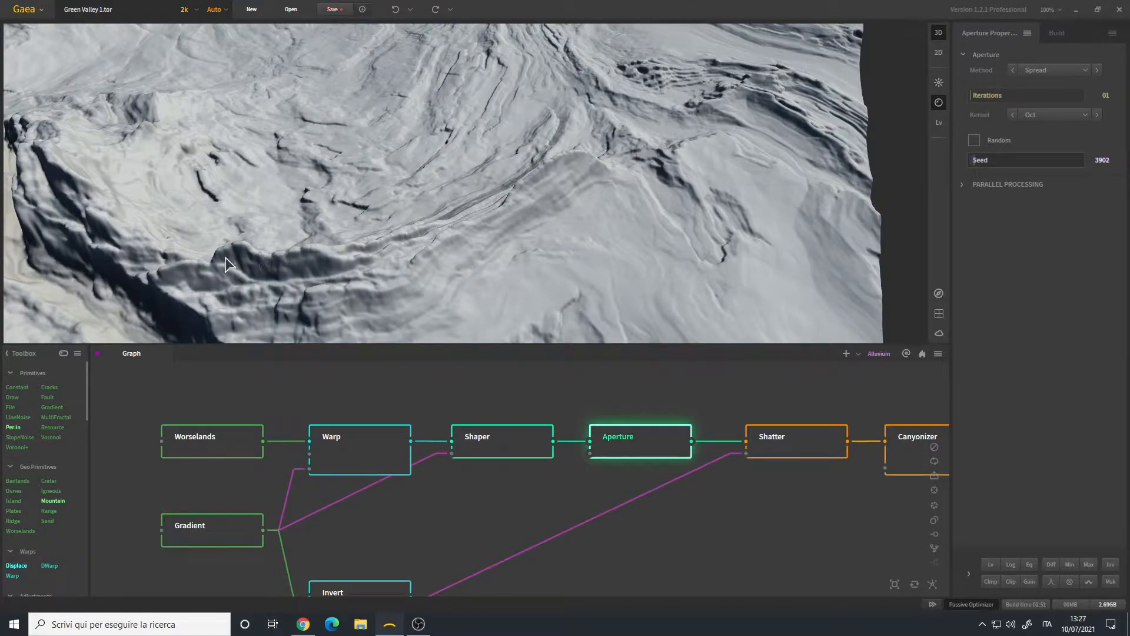
left_click_drag(101, 254, 108, 229)
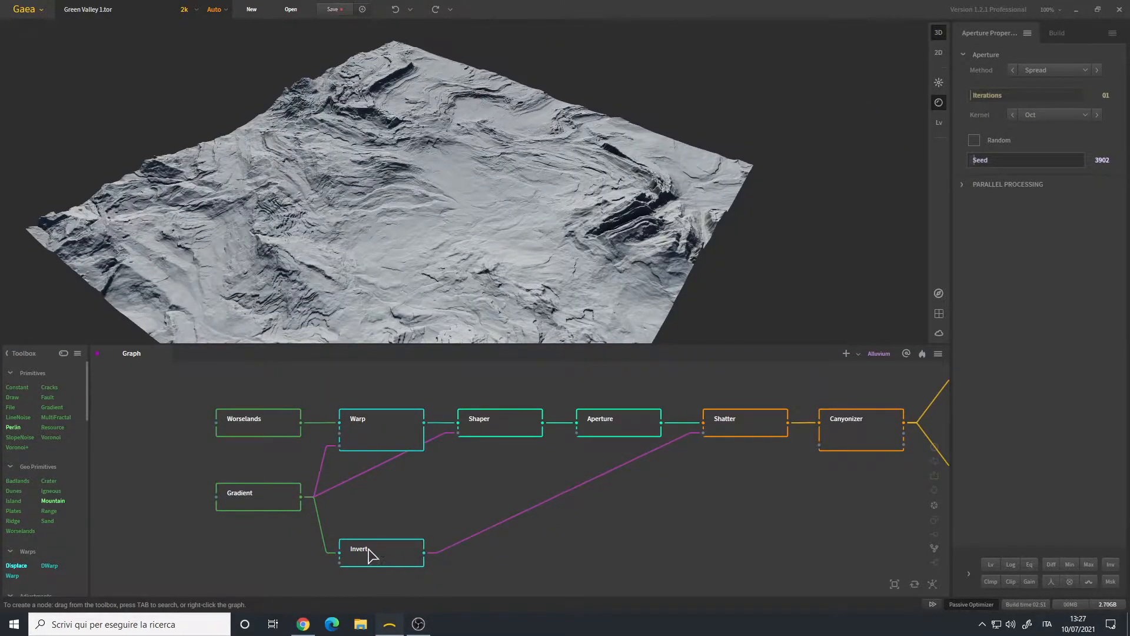
- Examine the Invert node's gradient mask and the broken rock detail that the Shatter node adds to the terrain
left_click(375, 552)
left_click_drag(513, 203, 413, 143)
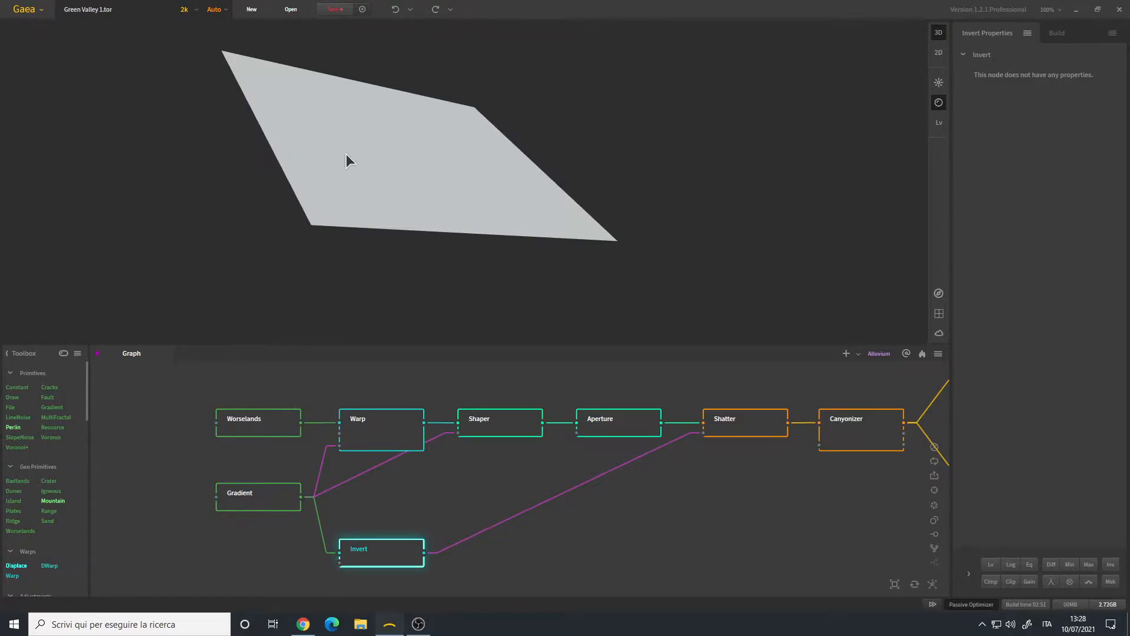
left_click(745, 427)
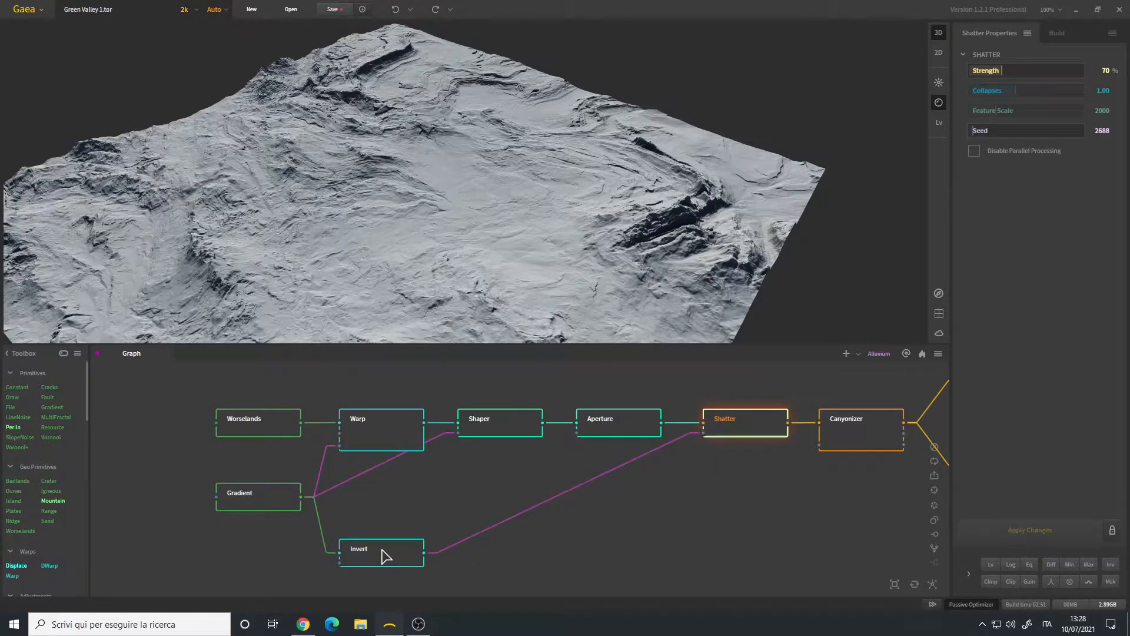
left_click_drag(463, 185, 410, 74)
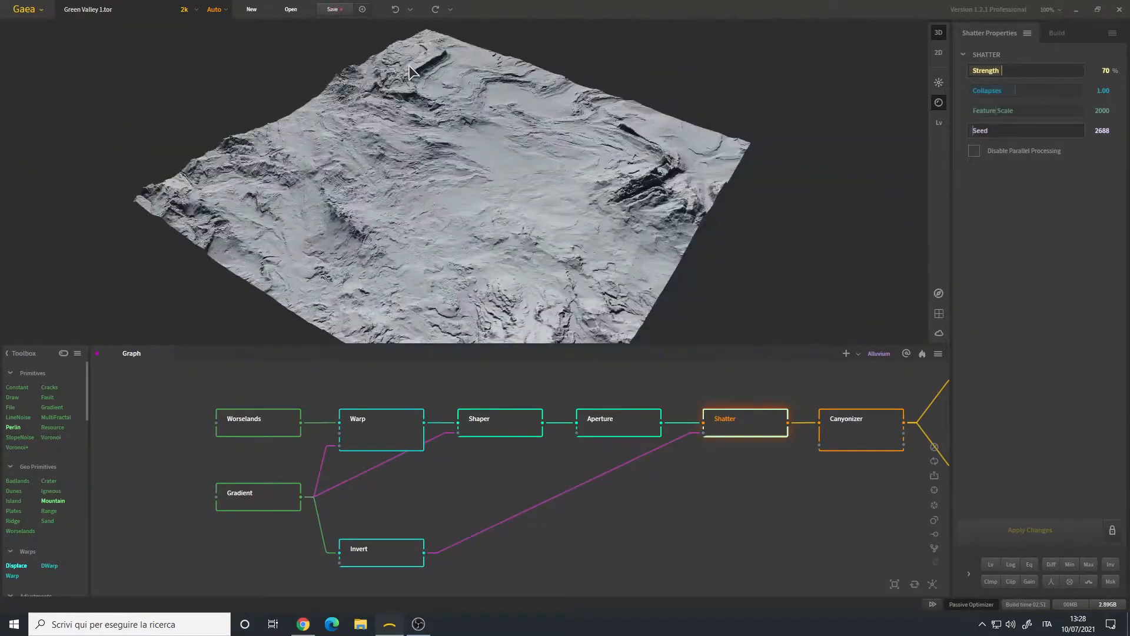
left_click_drag(522, 143, 527, 90)
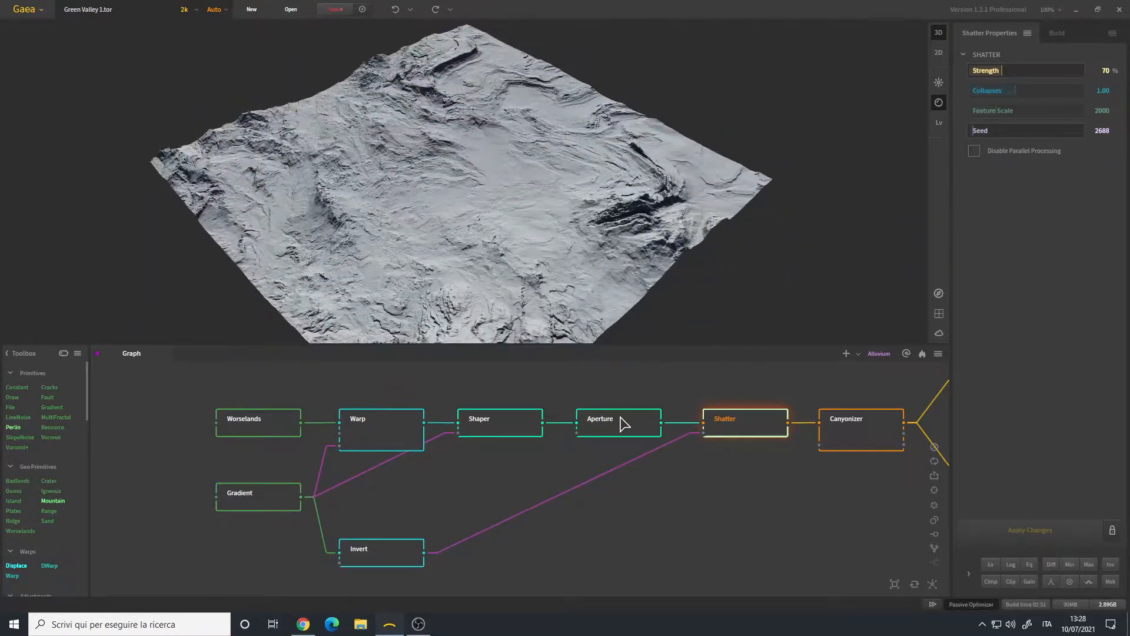
left_click_drag(421, 160, 478, 172)
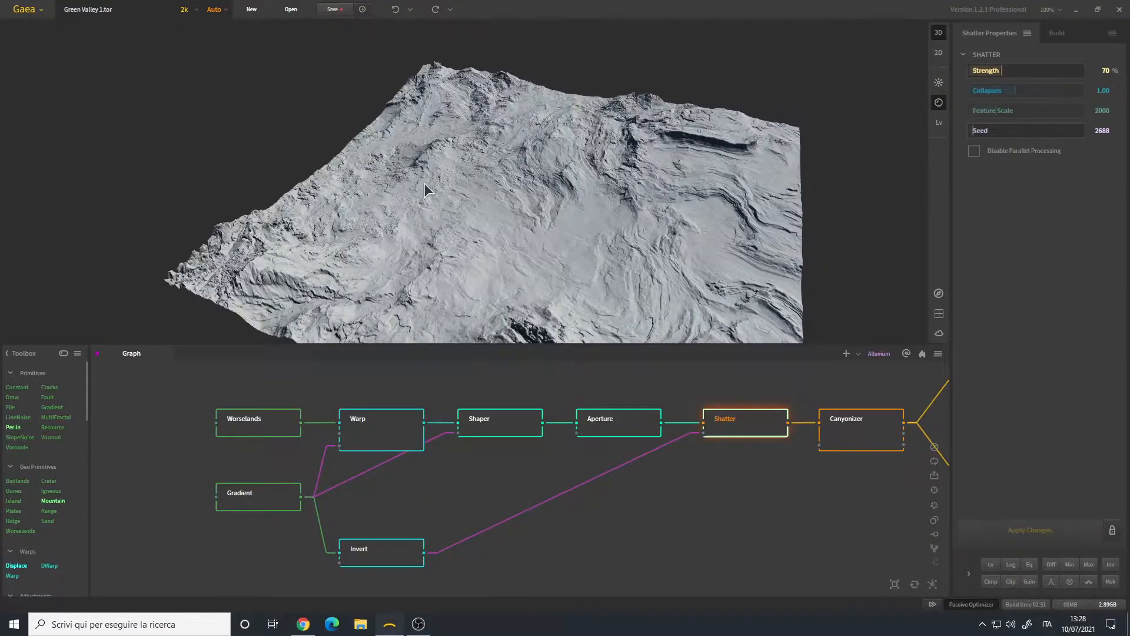
scroll(461, 198, "up", 10)
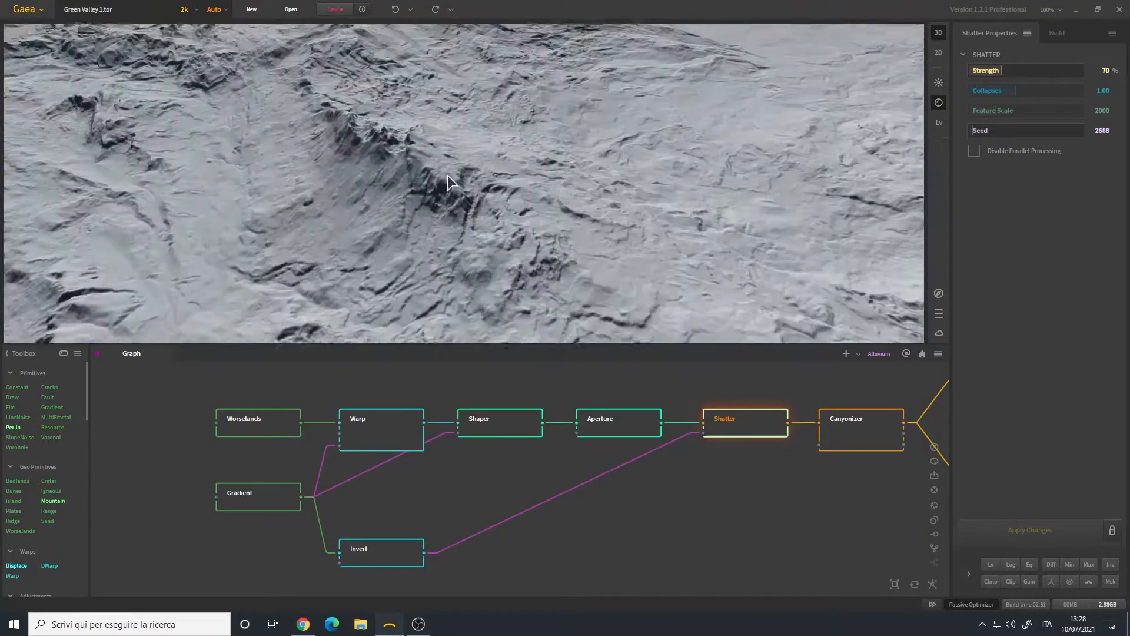
scroll(450, 184, "down", 5)
mouse_move(451, 184)
left_mouse_down()
mouse_move(428, 185)
mouse_move(468, 188)
mouse_move(430, 183)
mouse_move(458, 192)
left_mouse_up()
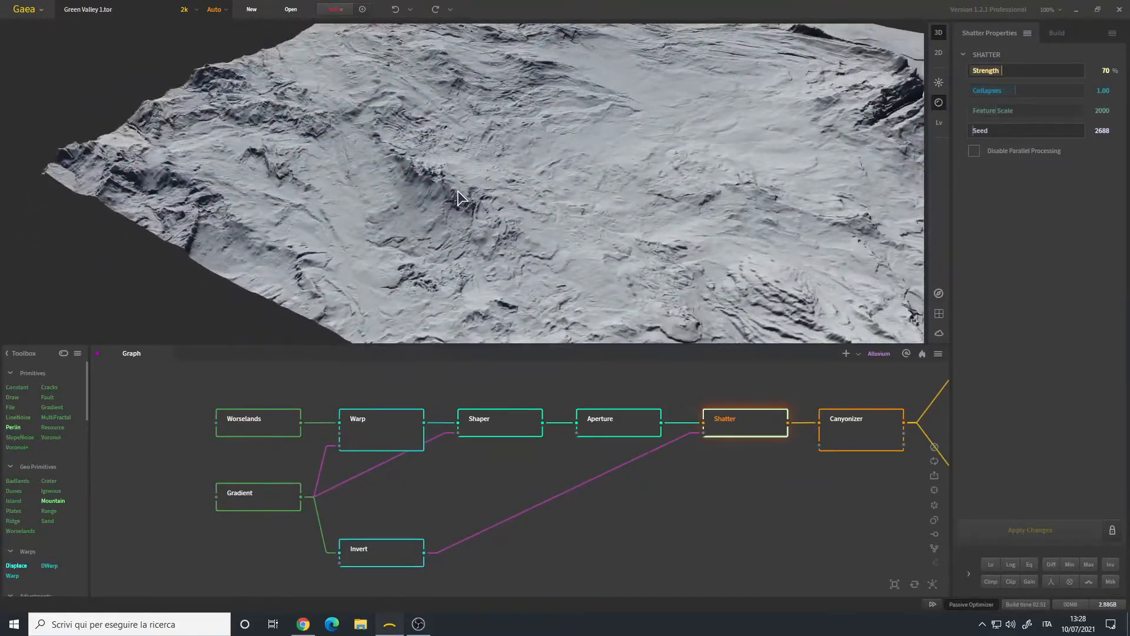
scroll(461, 198, "down", 5)
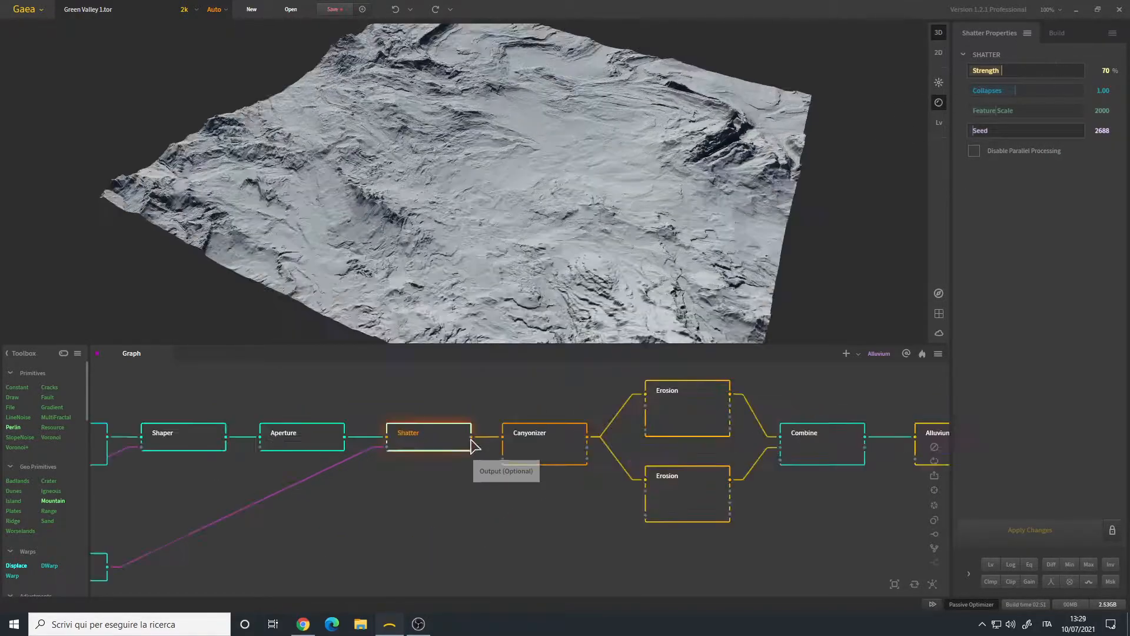
- Preview the Canyonizer node and examine its canyons across the terrain, up close and from a distance
left_click(534, 453)
scroll(556, 196, "up", 3)
scroll(570, 194, "down", 3)
scroll(549, 200, "up", 3)
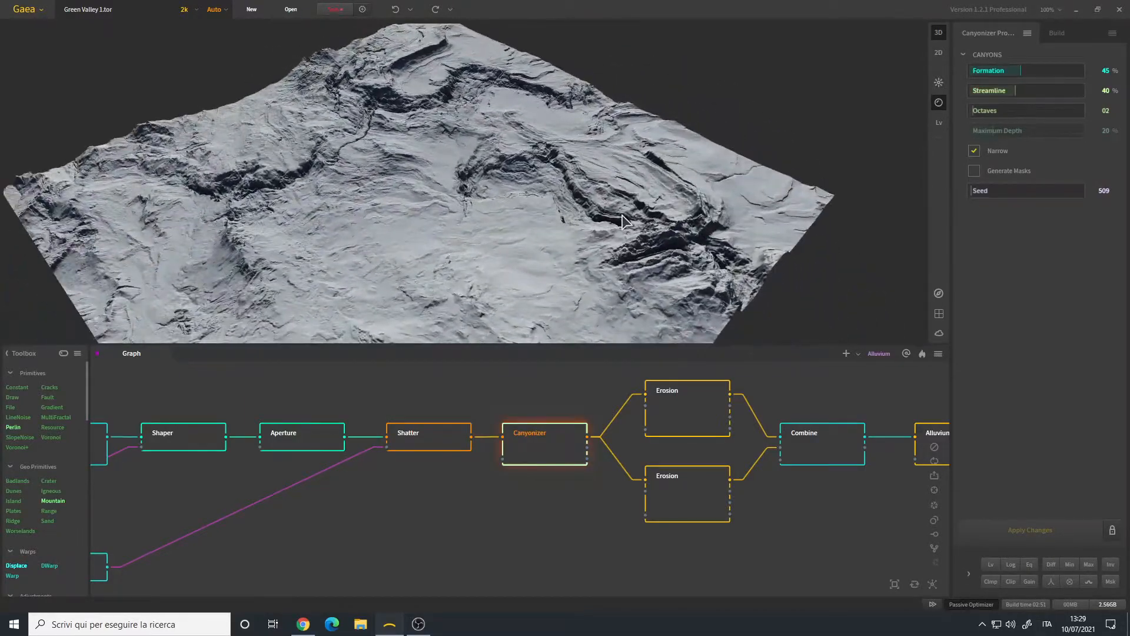
mouse_move(490, 199)
left_mouse_down()
mouse_move(376, 173)
mouse_move(489, 186)
left_mouse_up()
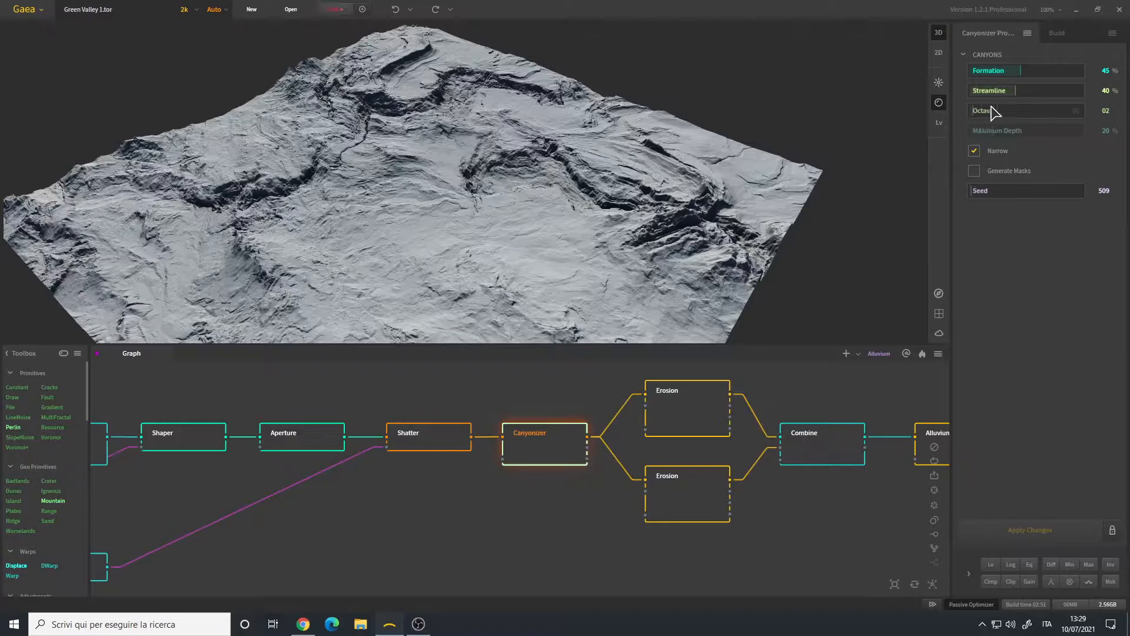
left_click_drag(530, 217, 502, 200)
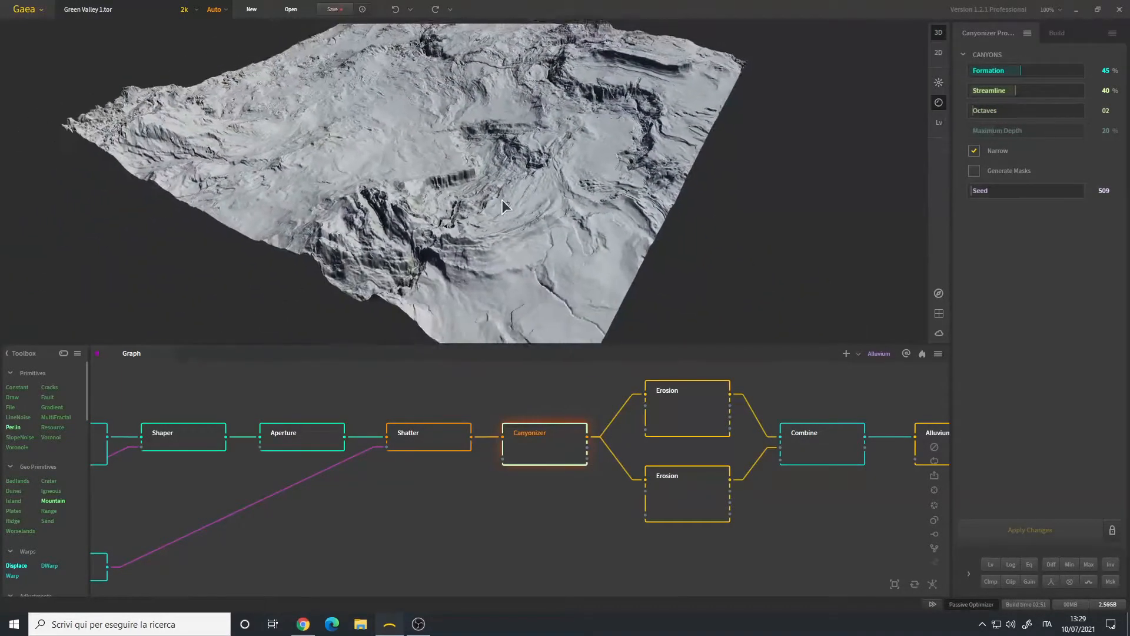
scroll(503, 201, "up", 5)
scroll(510, 206, "up", 5)
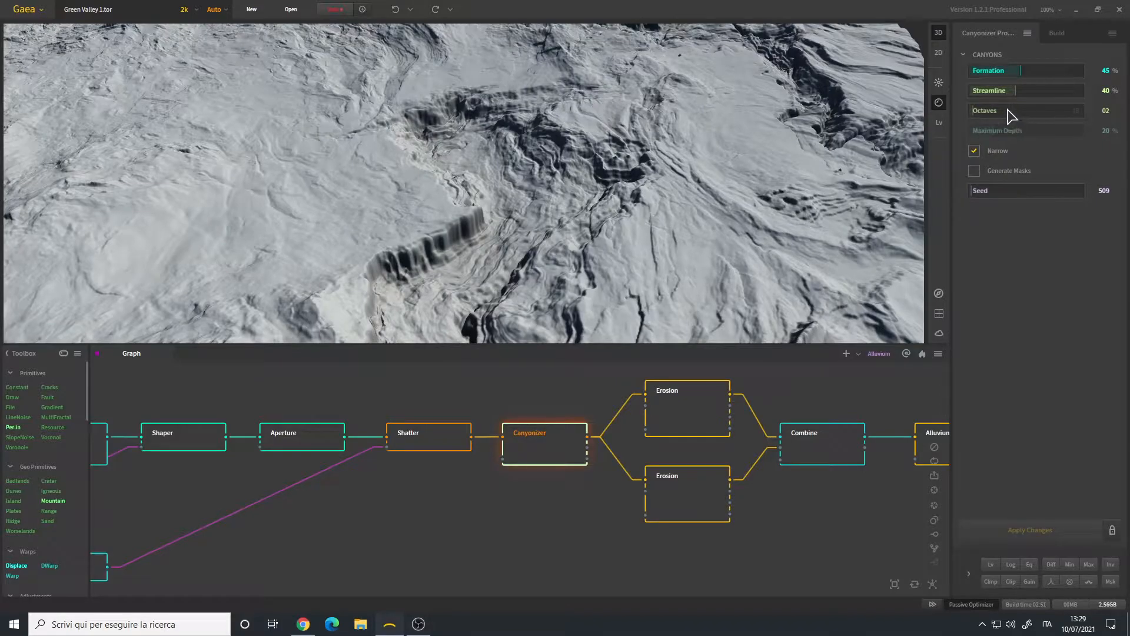
scroll(517, 165, "down", 5)
left_click_drag(650, 168, 570, 179)
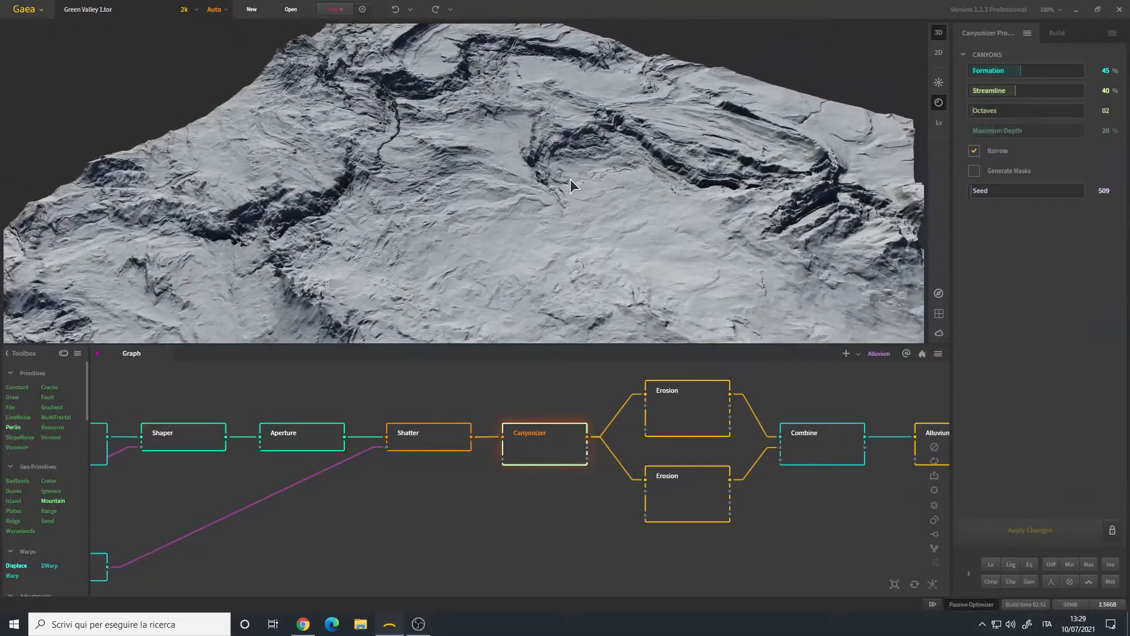
scroll(571, 179, "down", 5)
middle_click_drag(564, 179, 565, 189)
scroll(562, 181, "up", 4)
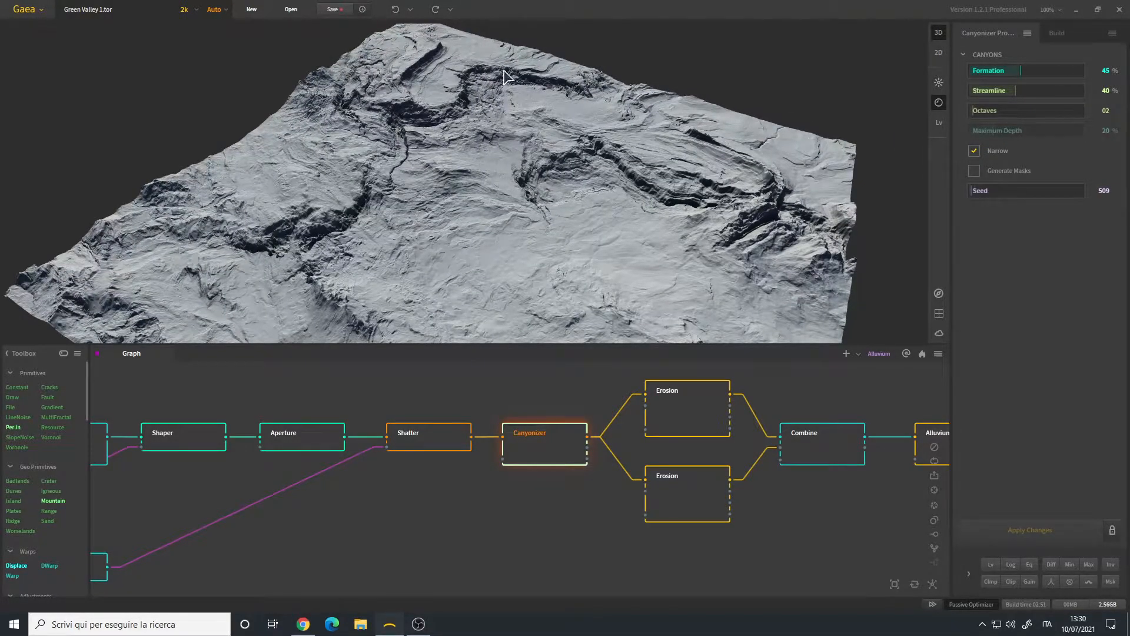
- Inspect the Canyonizer's narrow canyons from several angles, checking how they run through the ridges and the flat valley
left_click_drag(553, 148, 489, 123)
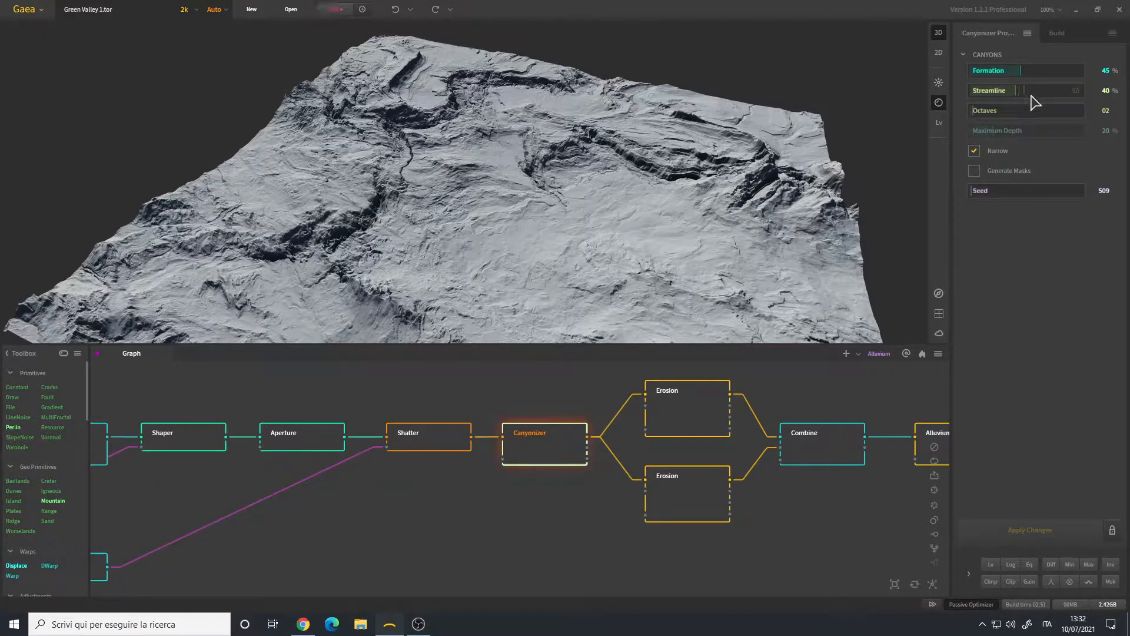
left_click_drag(511, 207, 500, 211)
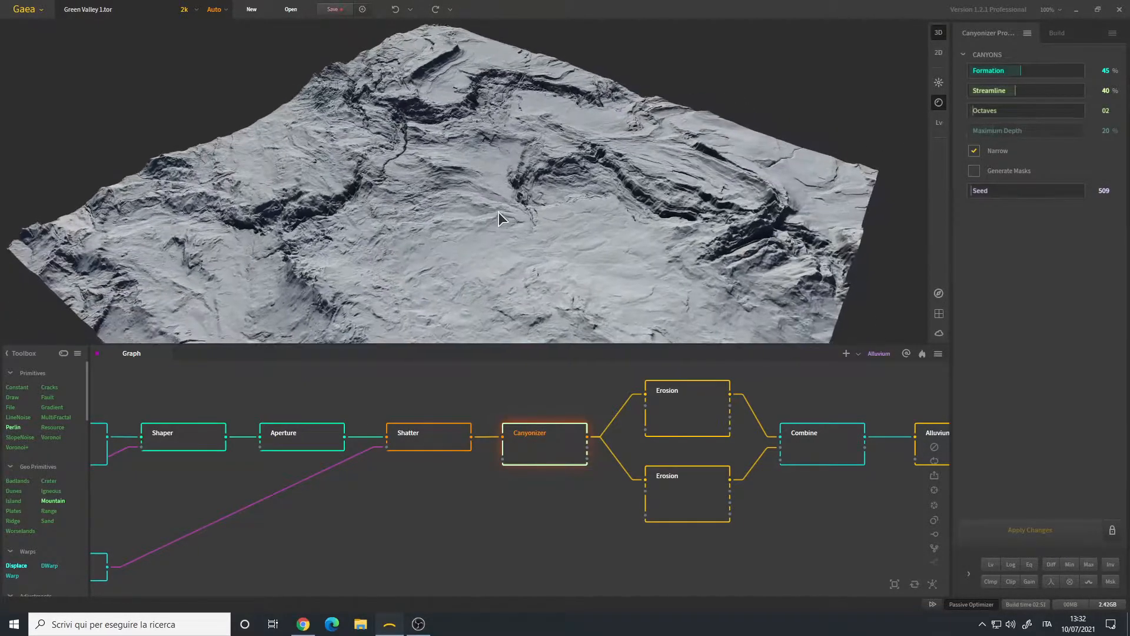
left_click_drag(739, 148, 461, 257)
left_click_drag(495, 197, 436, 128)
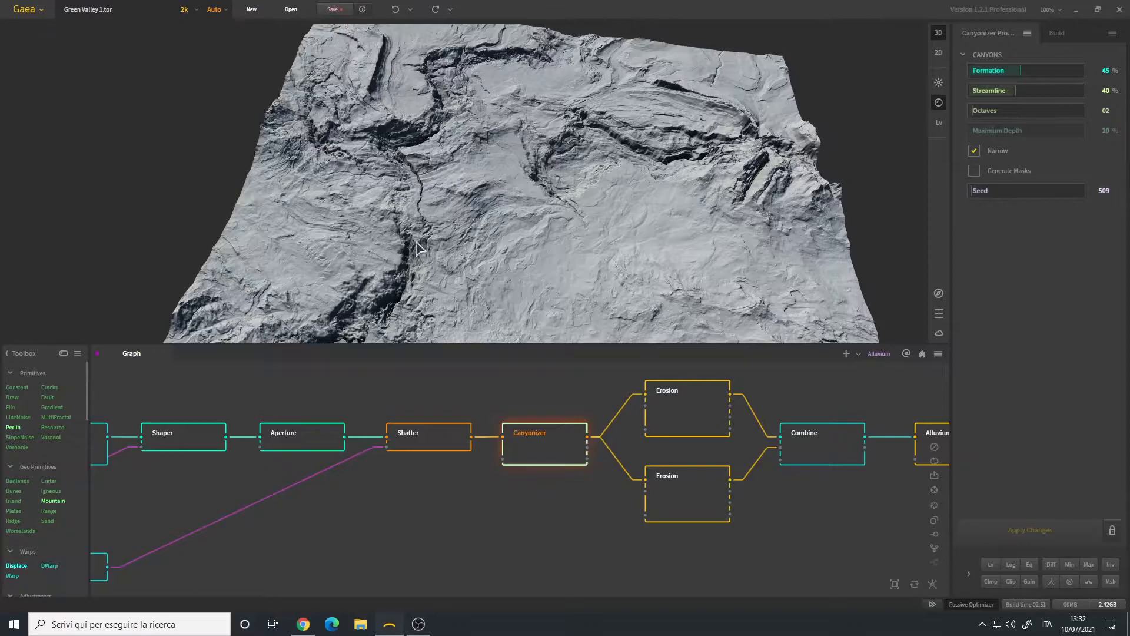
left_click_drag(591, 235, 572, 210)
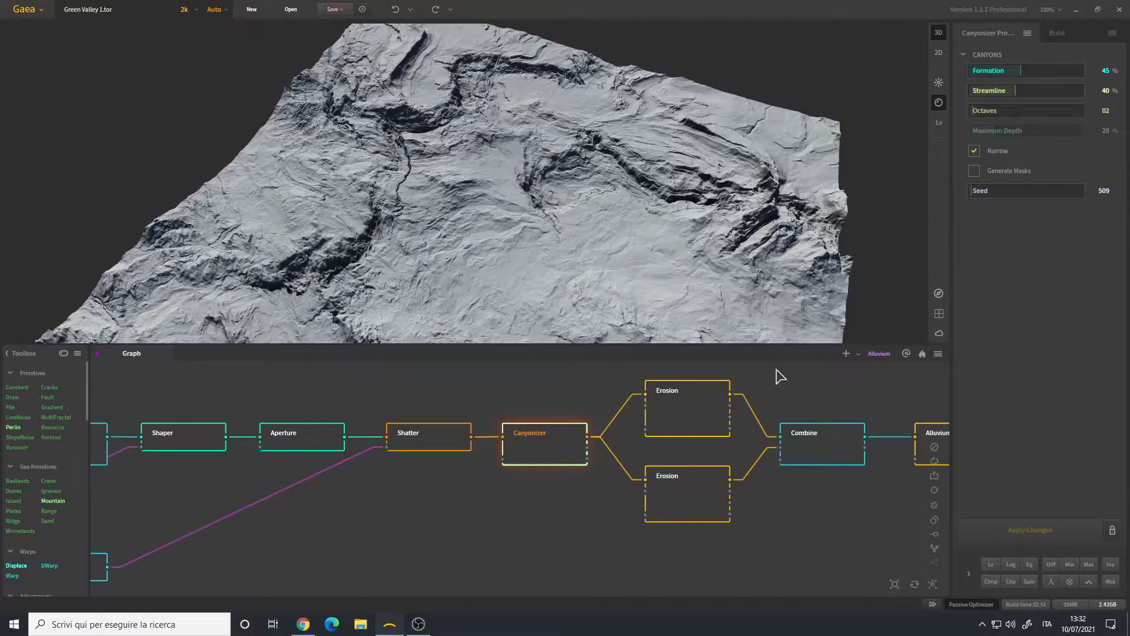
- Apply the Slope Bias 85 preset to the upper Erosion node and examine the eroded terrain up close
middle_click_drag(615, 438, 368, 435)
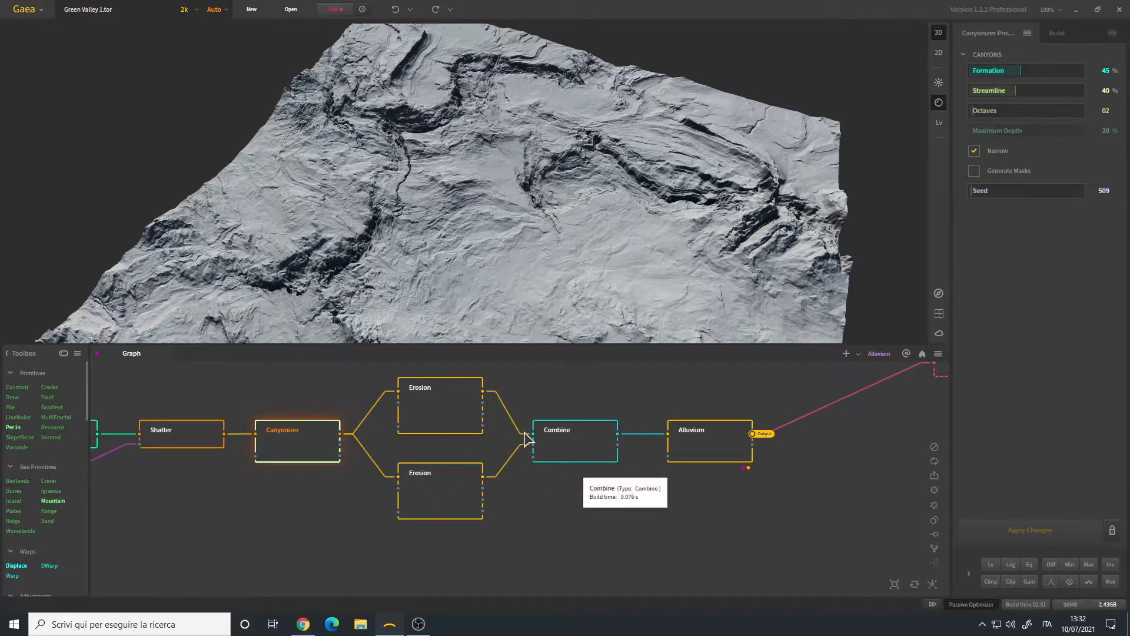
left_click(447, 422)
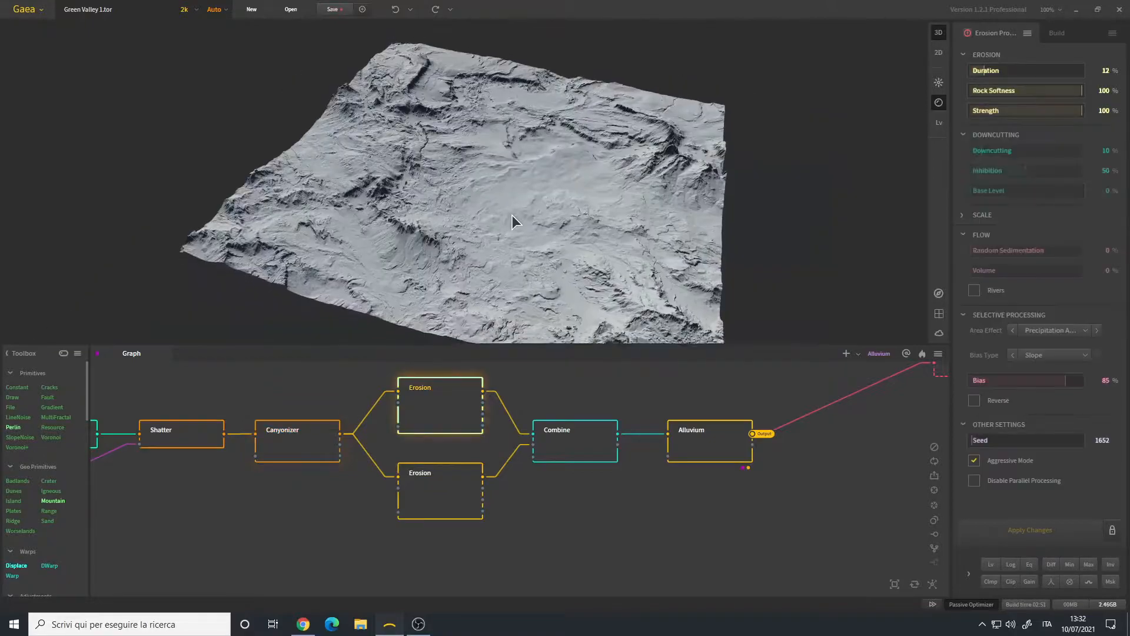
left_click(1027, 35)
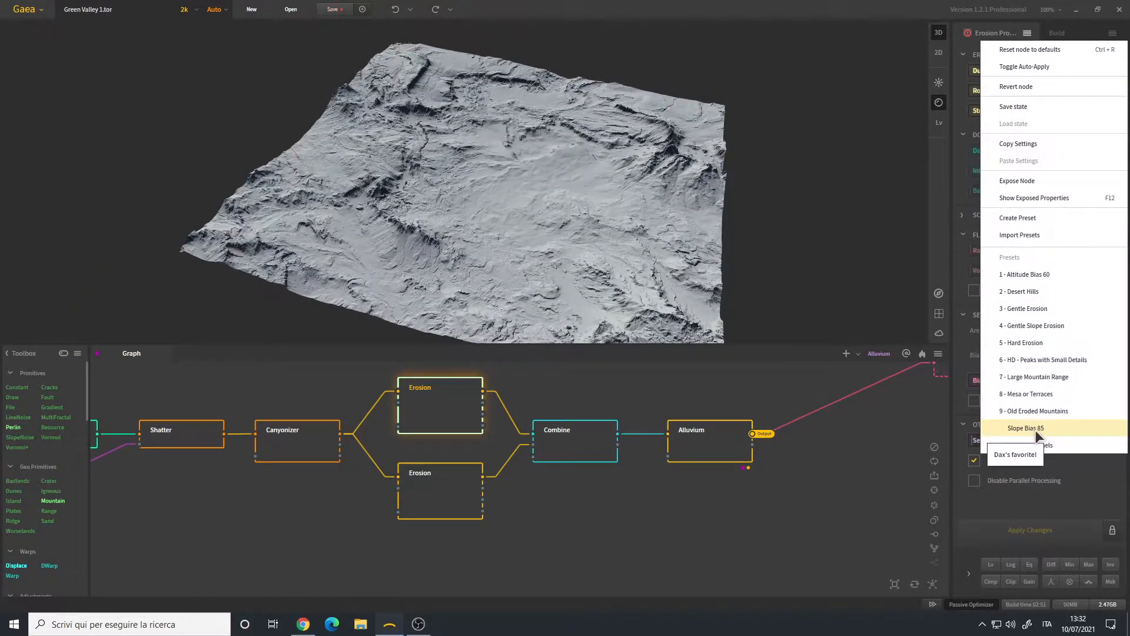
left_click(1051, 429)
scroll(643, 262, "up", 5)
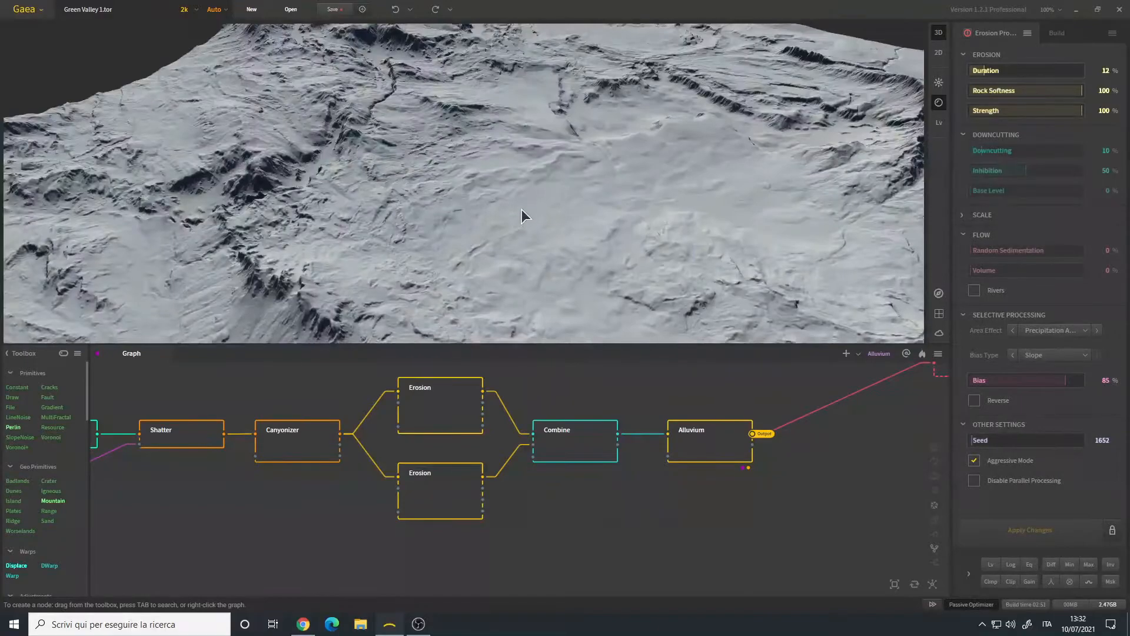
scroll(499, 232, "up", 3)
left_click_drag(451, 224, 503, 260)
scroll(503, 260, "down", 5)
- Preview the lower Erosion node and examine its effect across the whole terrain
left_click(449, 512)
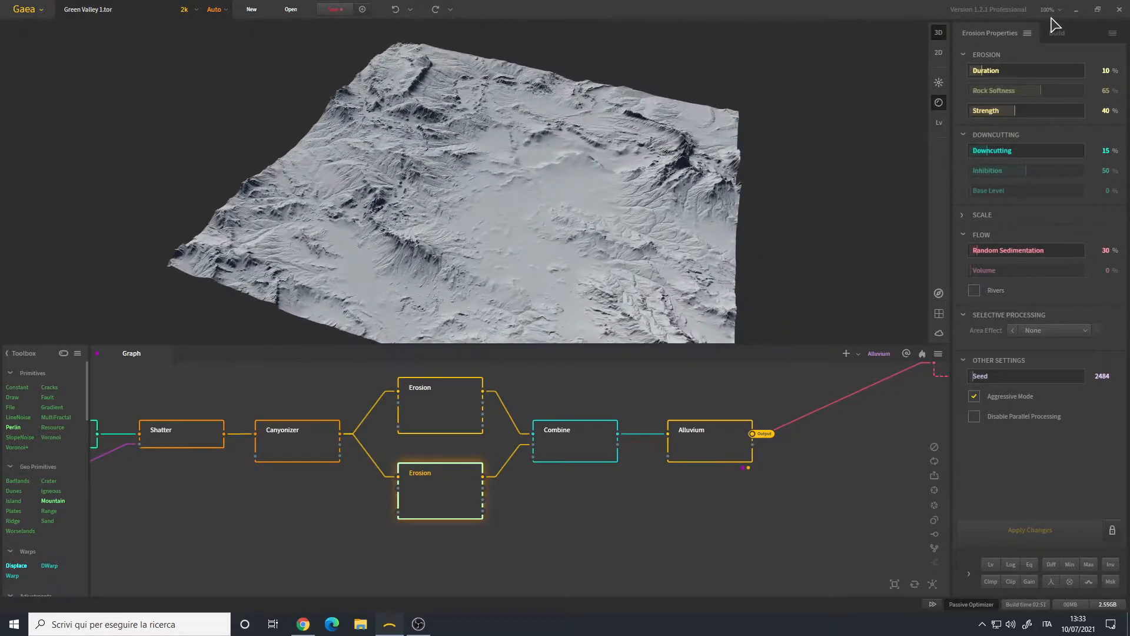
left_click_drag(542, 189, 492, 188)
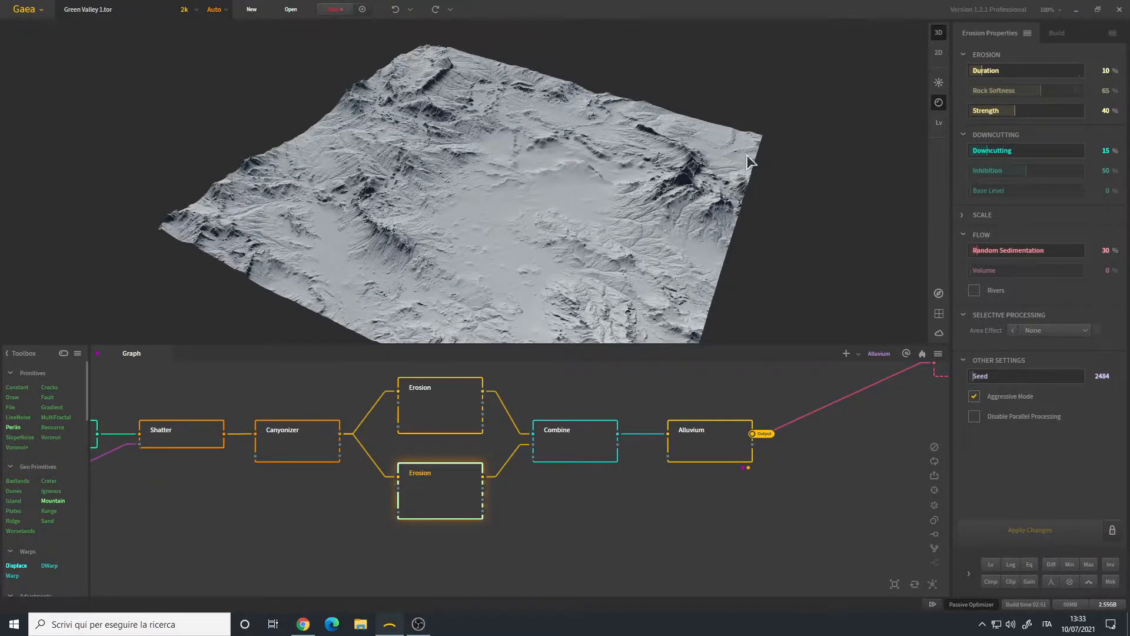
scroll(470, 205, "up", 5)
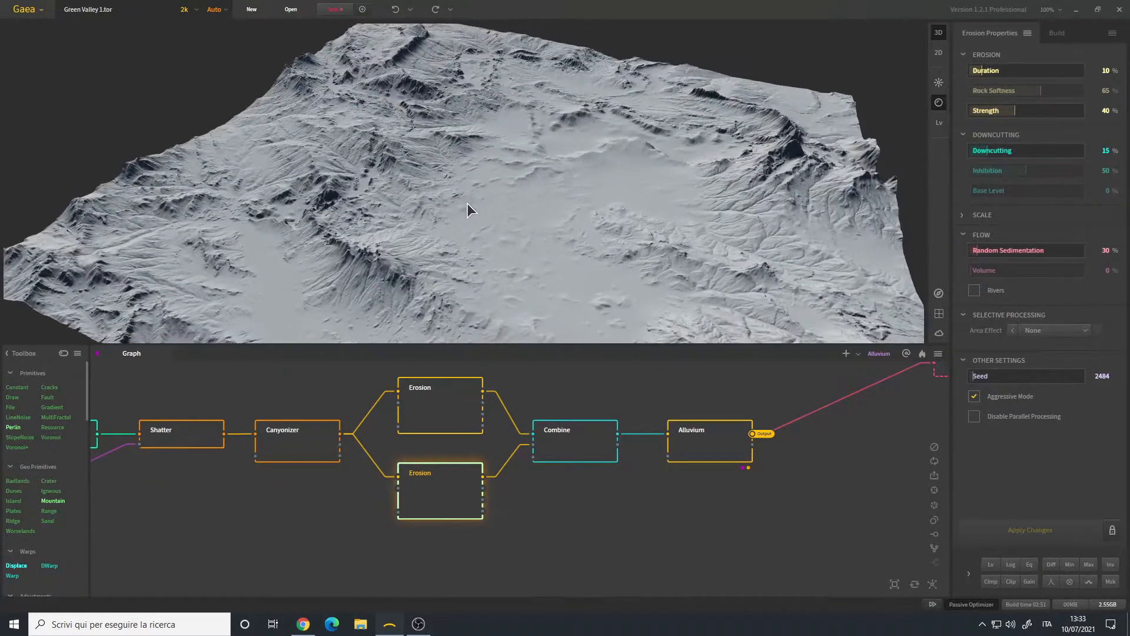
scroll(467, 203, "down", 5)
left_click_drag(465, 203, 387, 167)
left_click_drag(378, 210, 385, 208)
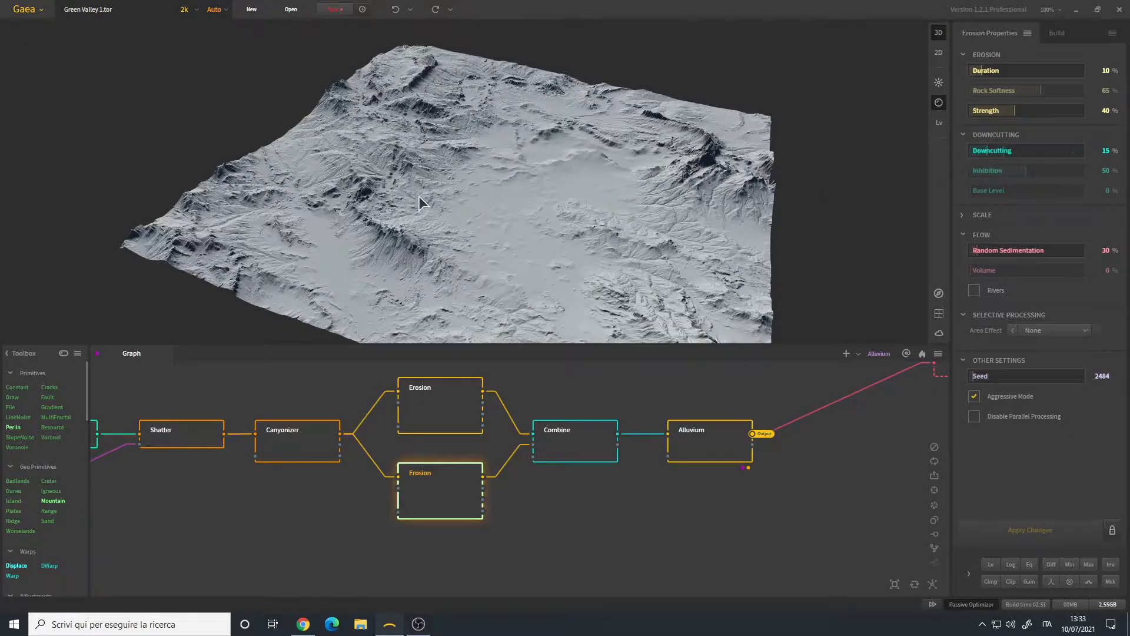
- Examine the lower Erosion node's channels on the mountain slopes up close and its sediment across the valley floor
scroll(442, 189, "up", 8)
left_click_drag(462, 191, 304, 239)
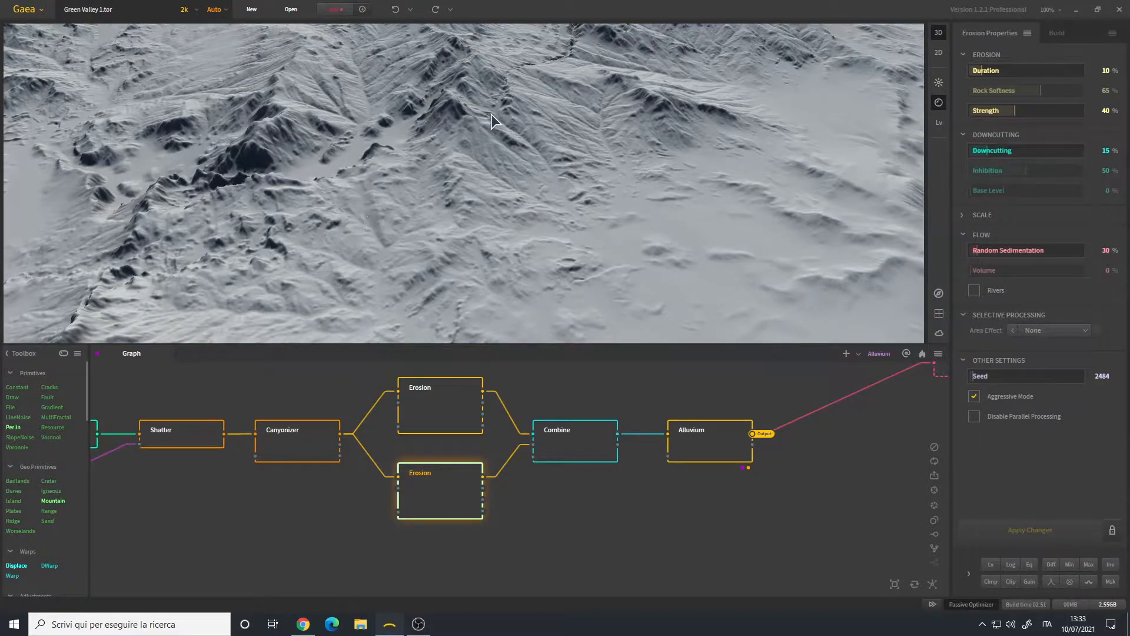
left_click_drag(503, 164, 501, 189)
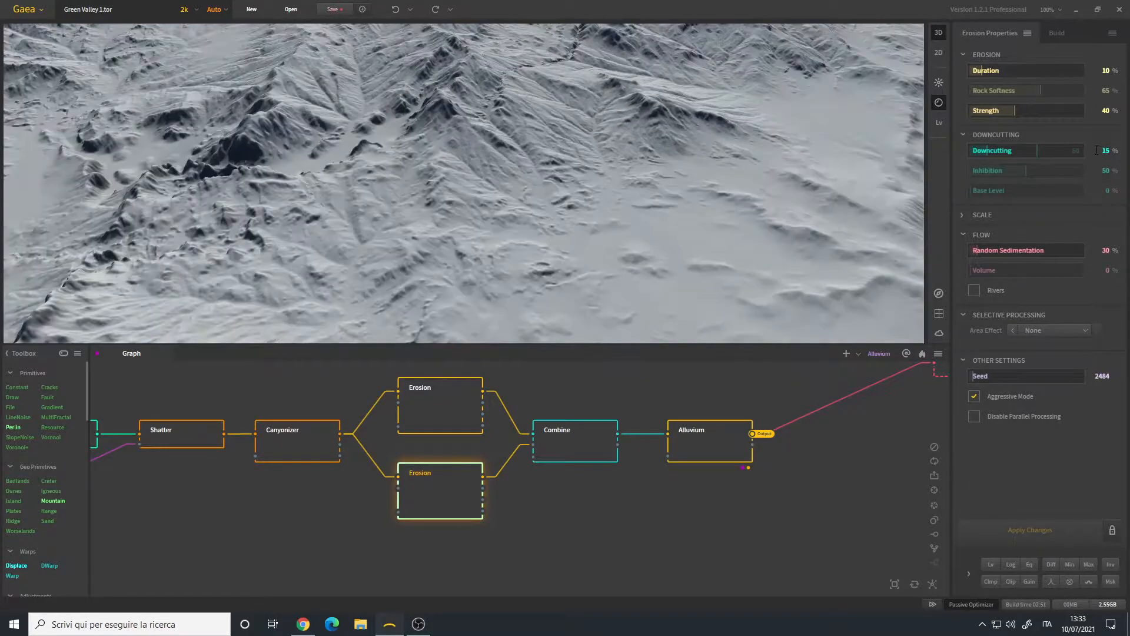
left_click_drag(419, 176, 409, 197)
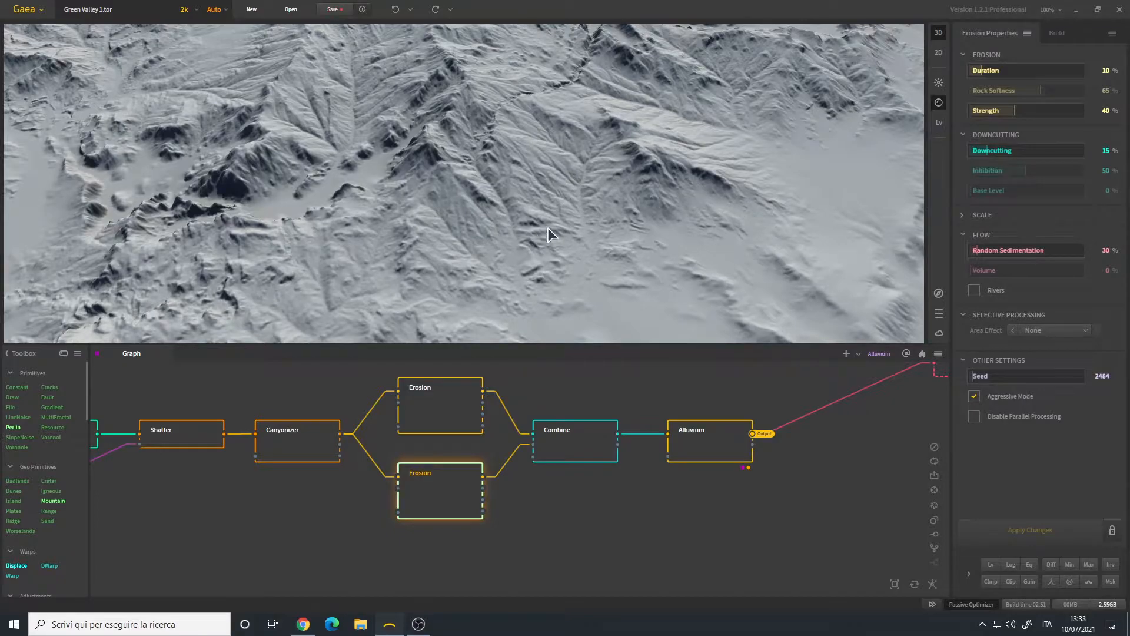
scroll(542, 230, "down", 3)
left_click_drag(576, 217, 1074, 224)
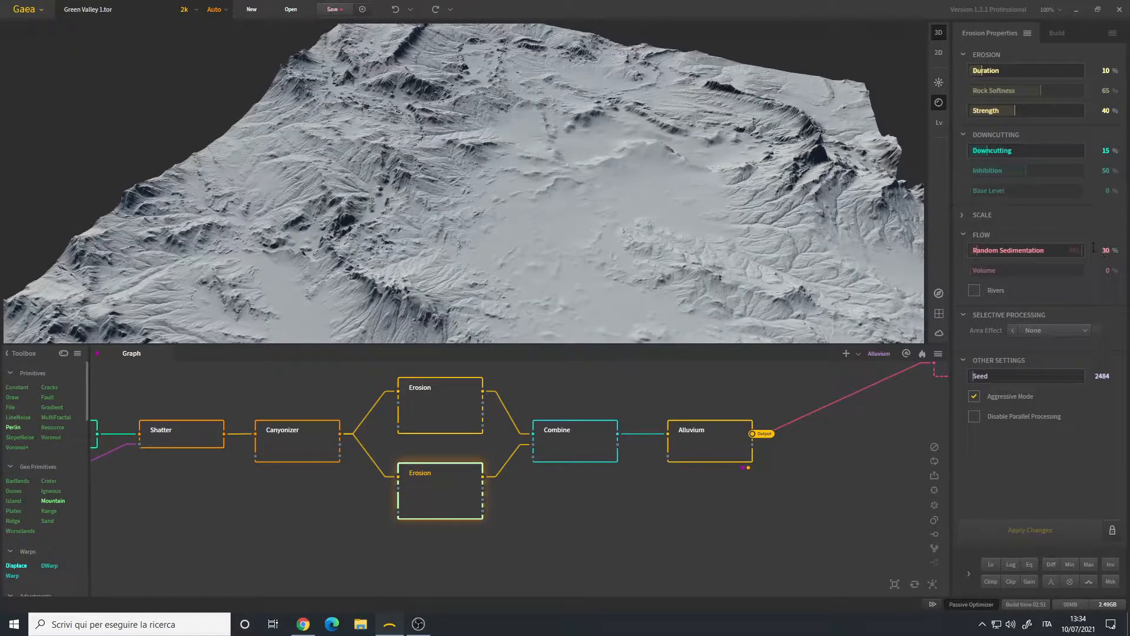
left_click_drag(884, 232, 504, 180)
scroll(518, 180, "down", 3)
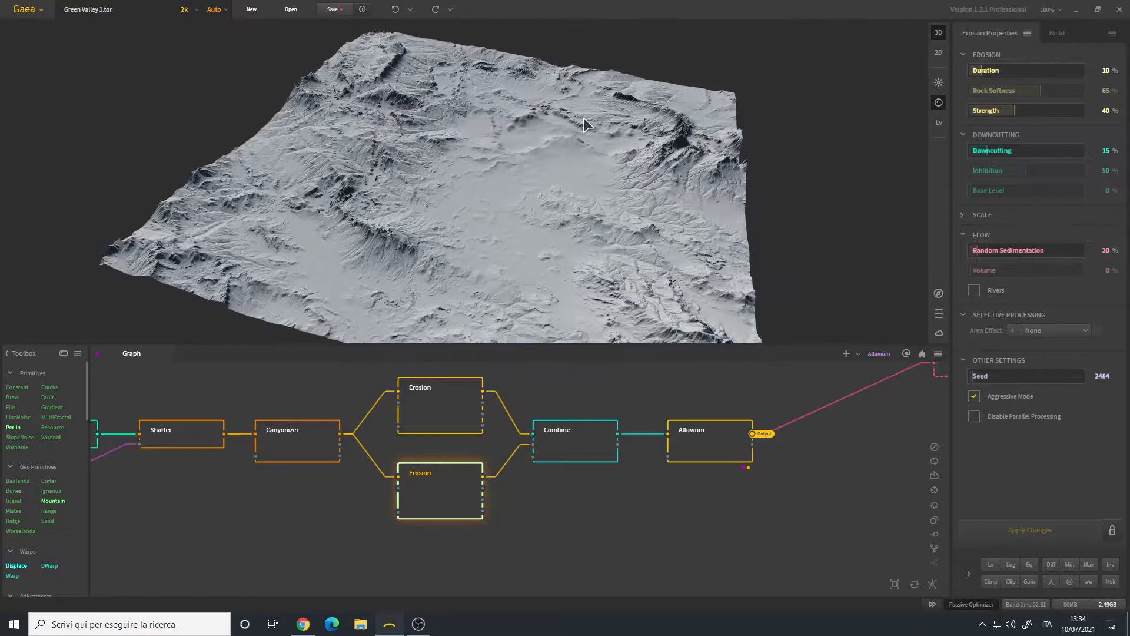
- Preview the Combine node that merges both erosions and the Alluvium node, examining the sediment on the slopes
left_click(586, 456)
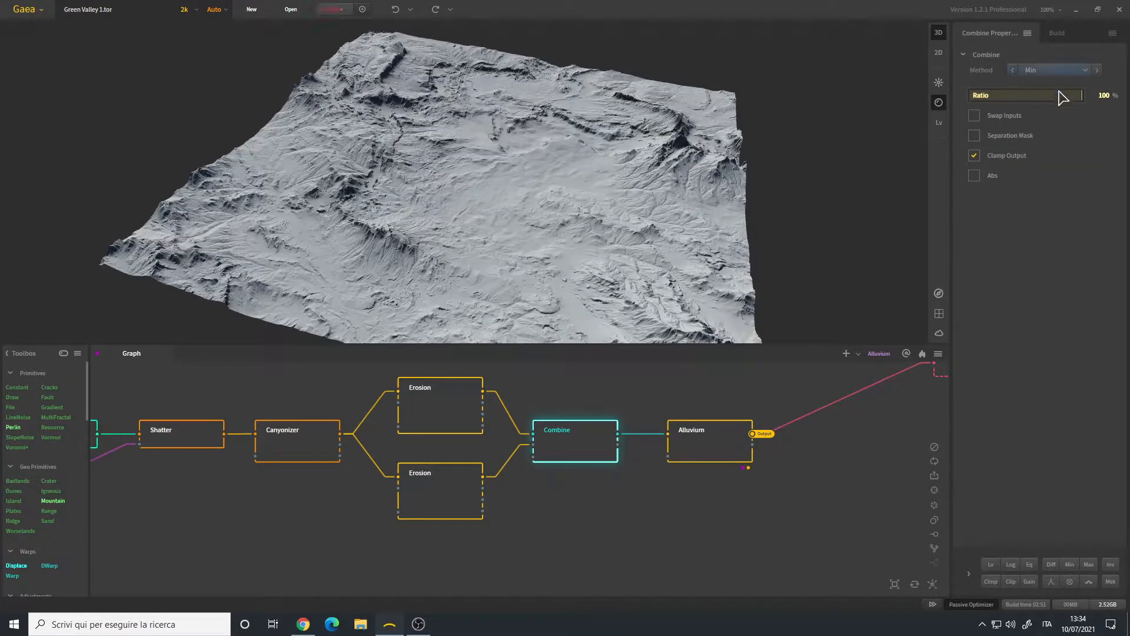
left_click_drag(498, 213, 499, 187)
scroll(500, 190, "up", 5)
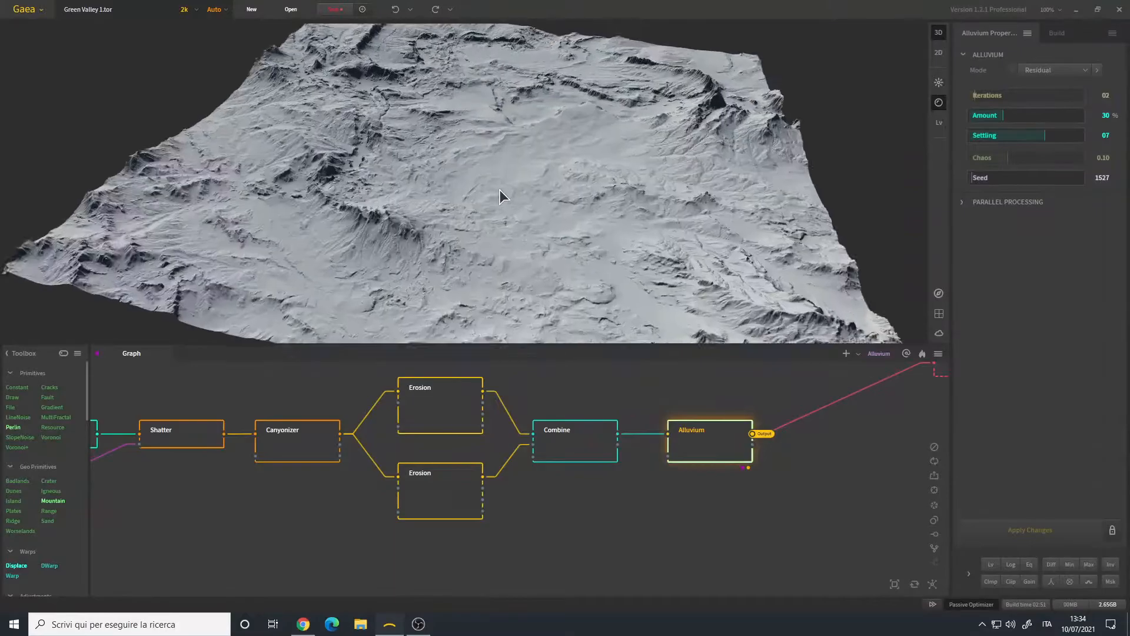
mouse_move(492, 194)
left_mouse_down()
mouse_move(499, 181)
mouse_move(488, 179)
mouse_move(495, 190)
mouse_move(485, 179)
mouse_move(491, 190)
left_mouse_up()
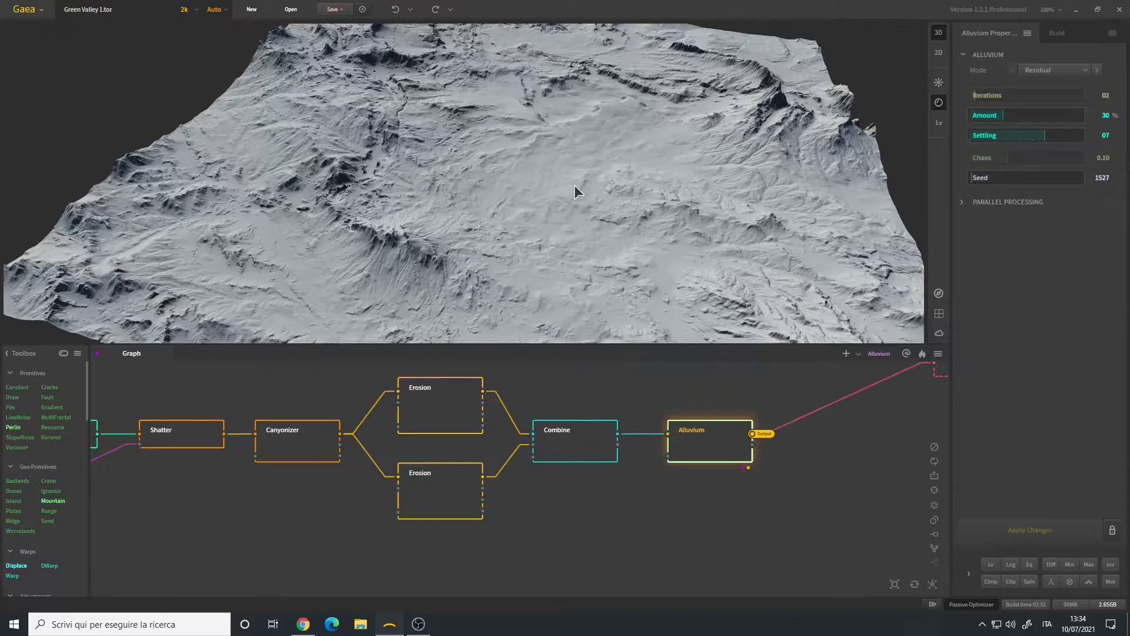
left_click_drag(581, 186, 492, 225)
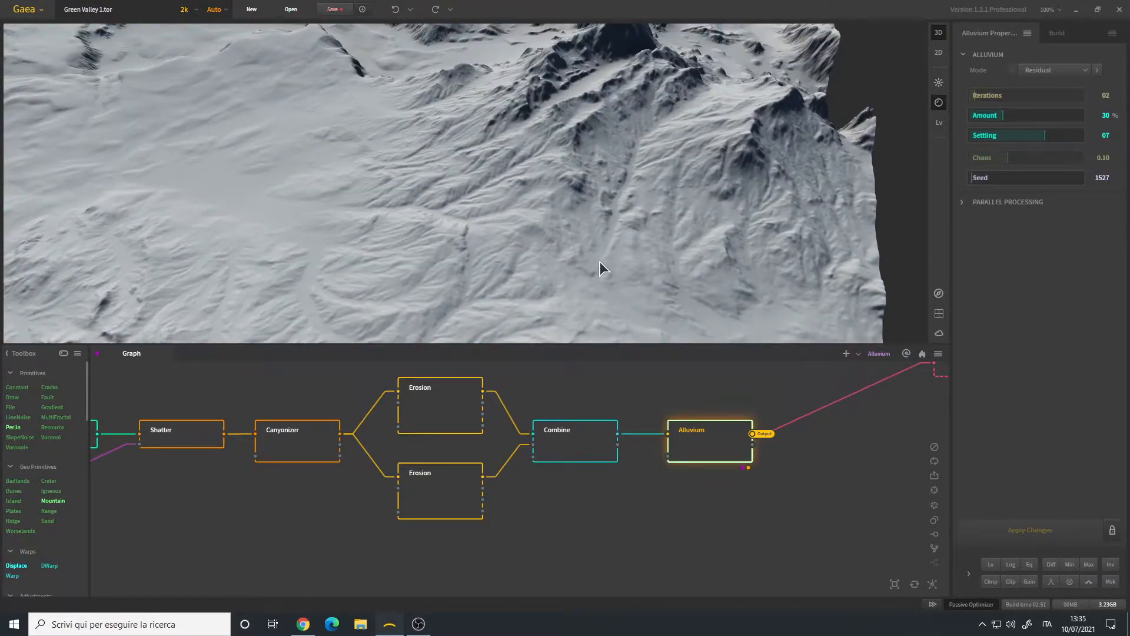
- Show the Alluvium node's Drop to Floor option and check the terrain's height against the ground grid
left_click(968, 573)
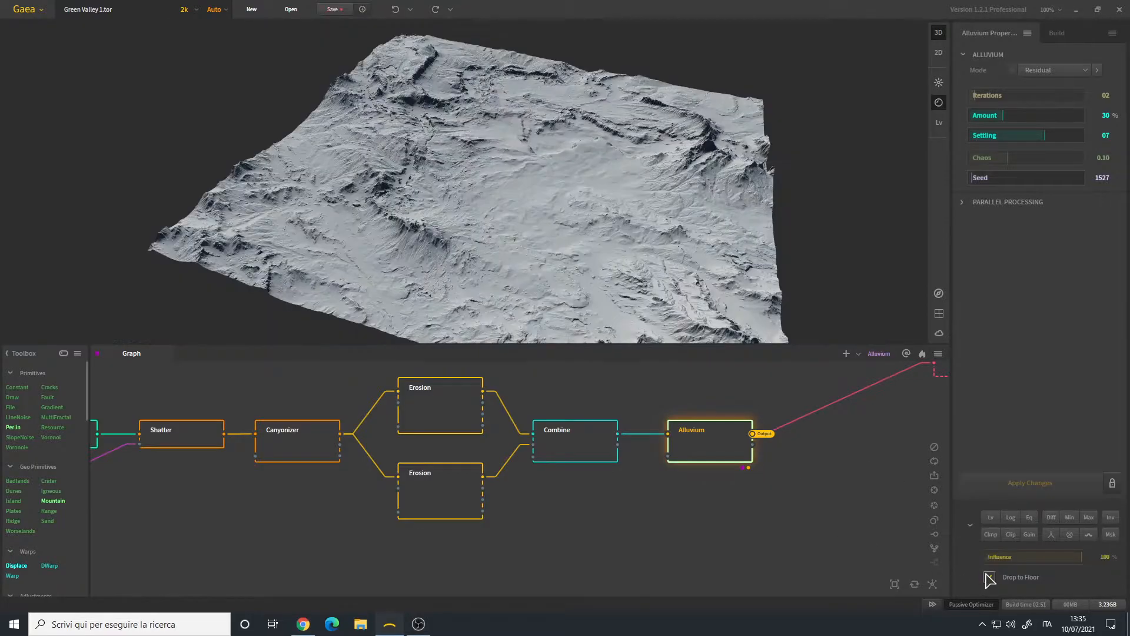
left_click(938, 313)
scroll(512, 248, "down", 6)
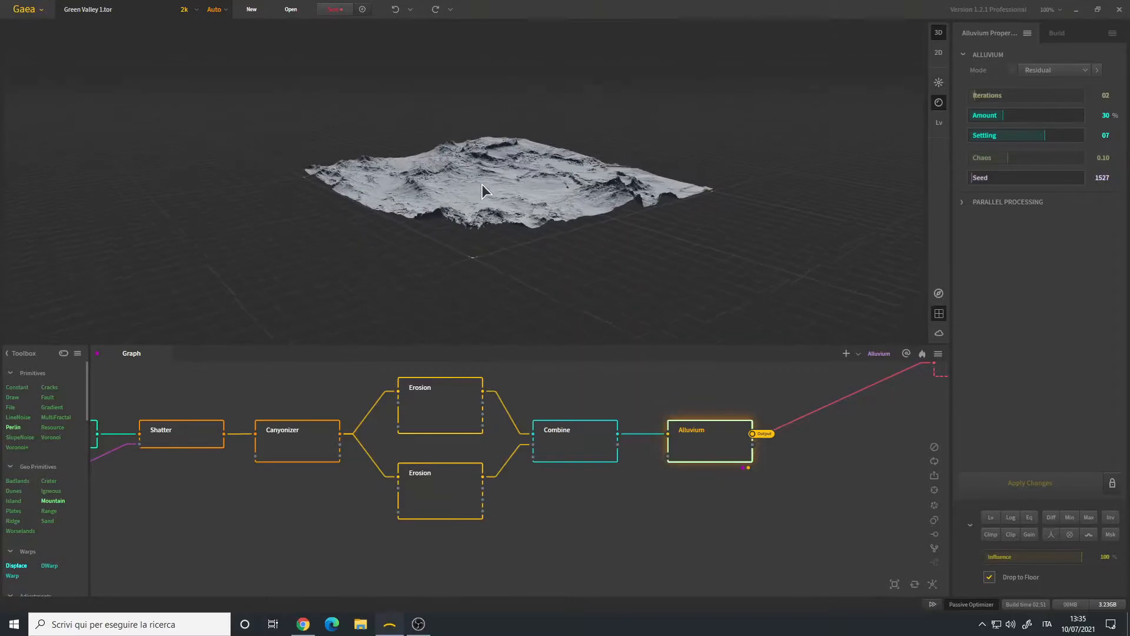
scroll(506, 194, "up", 6)
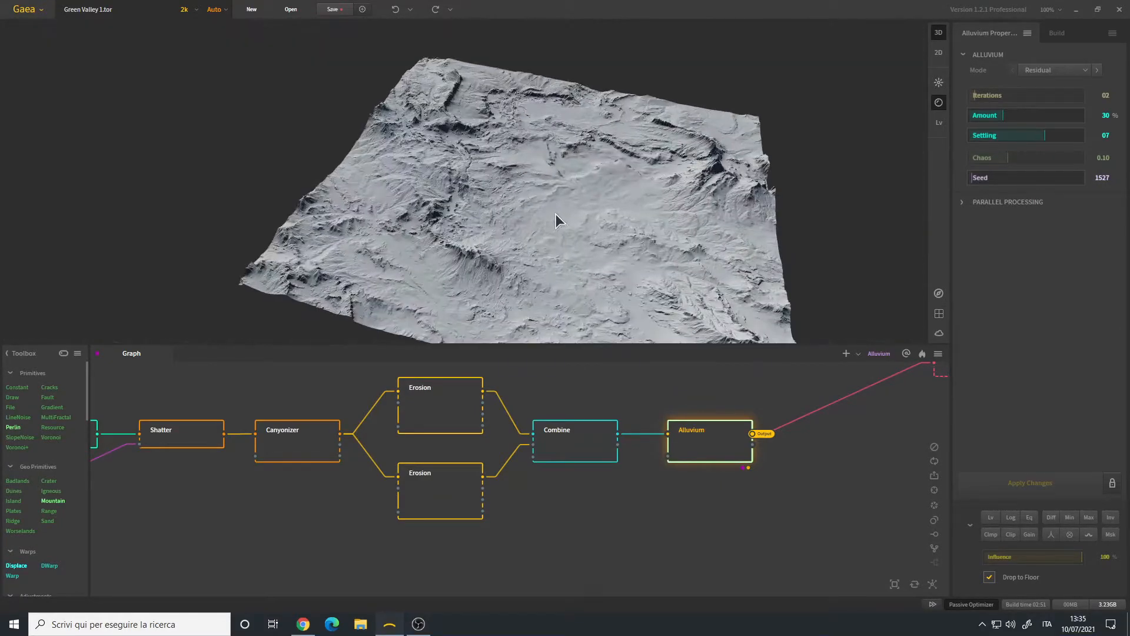
scroll(498, 198, "up", 2)
scroll(520, 475, "down", 4)
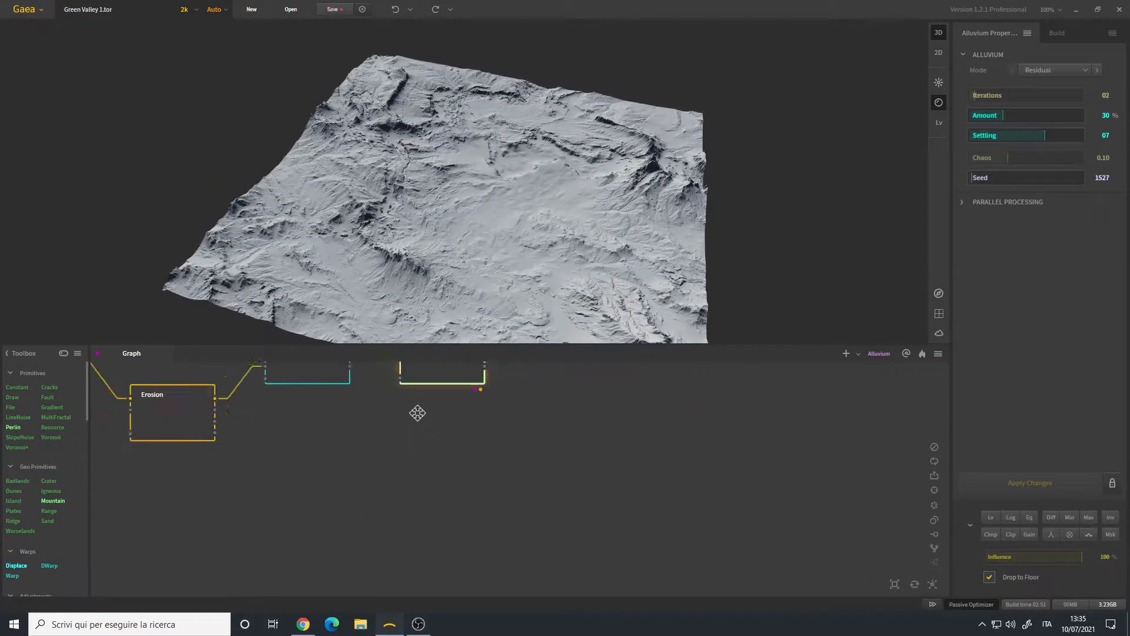
- Preview the Texture node and look over the SatMaps and Mixer nodes that it feeds
scroll(518, 474, "up", 3)
left_click(504, 465)
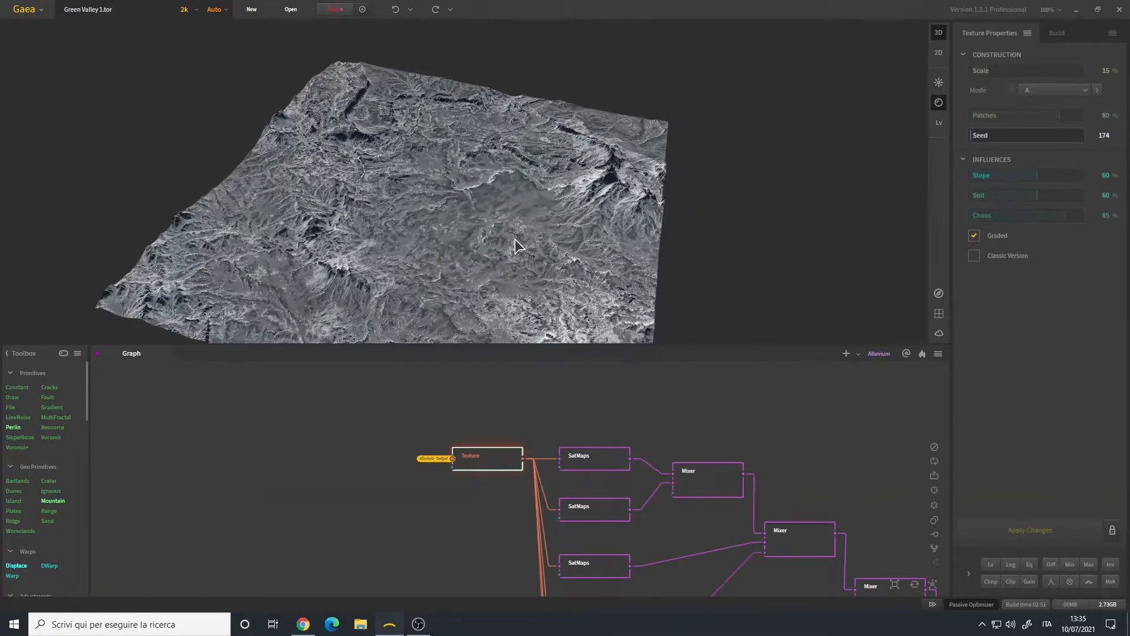
scroll(505, 471, "down", 3)
scroll(503, 462, "up", 4)
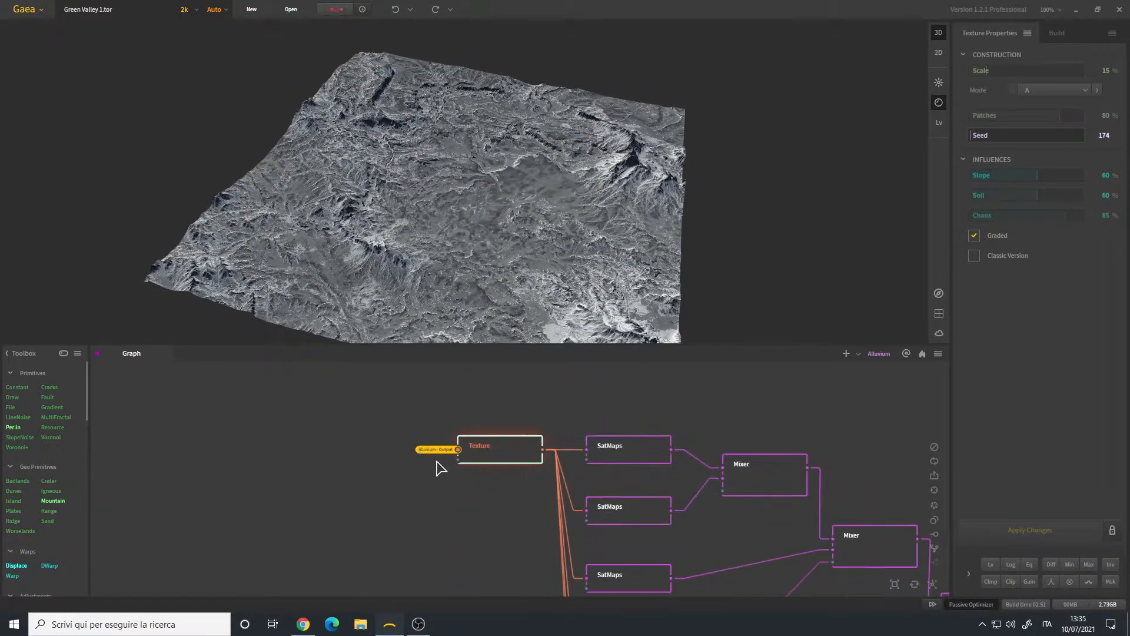
right_click(436, 504)
mouse_move(465, 415)
left_click(486, 495)
left_click_drag(488, 503, 478, 461)
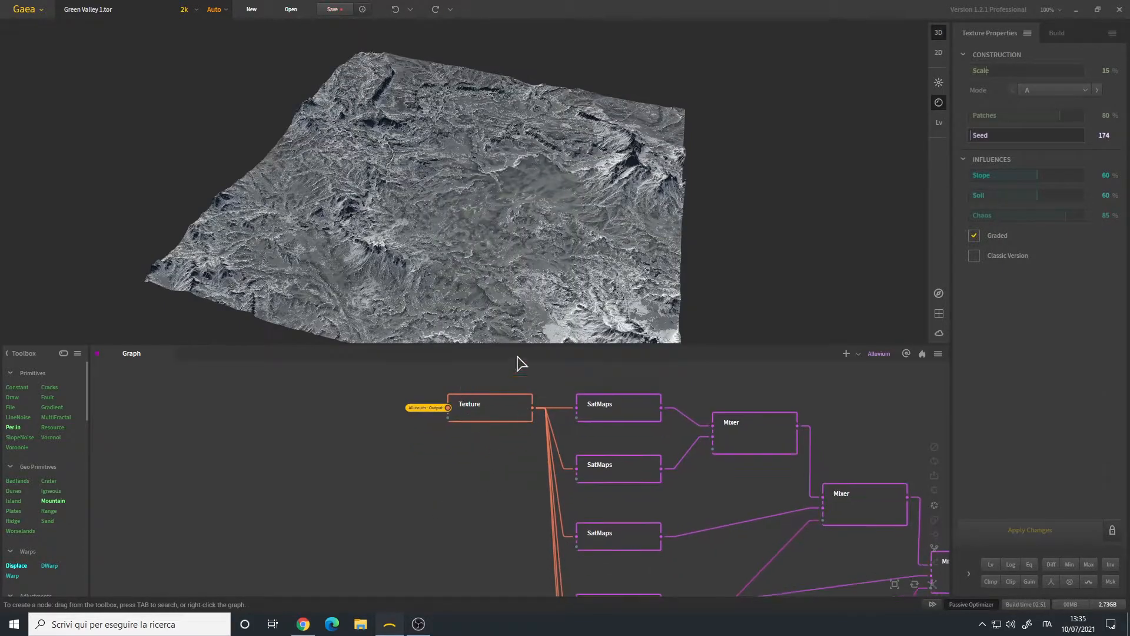
scroll(493, 463, "down", 3)
left_click_drag(517, 504, 510, 459)
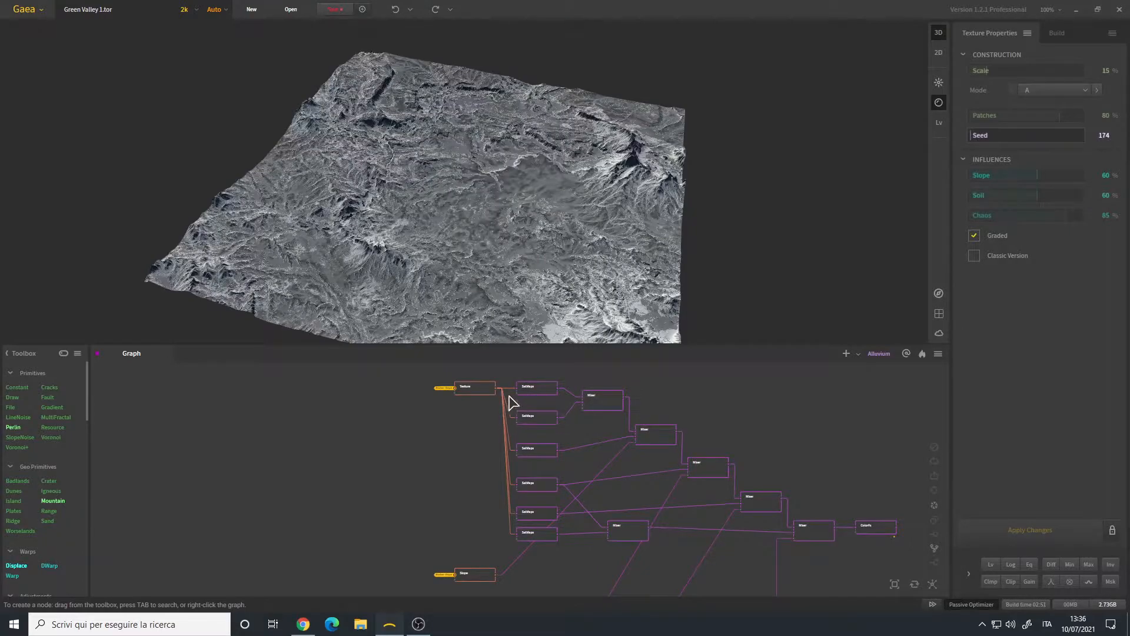
- Preview the Slope mask and the Flow mask, examining the secondary flows across the terrain
left_click_drag(430, 566, 424, 423)
scroll(470, 431, "up", 4)
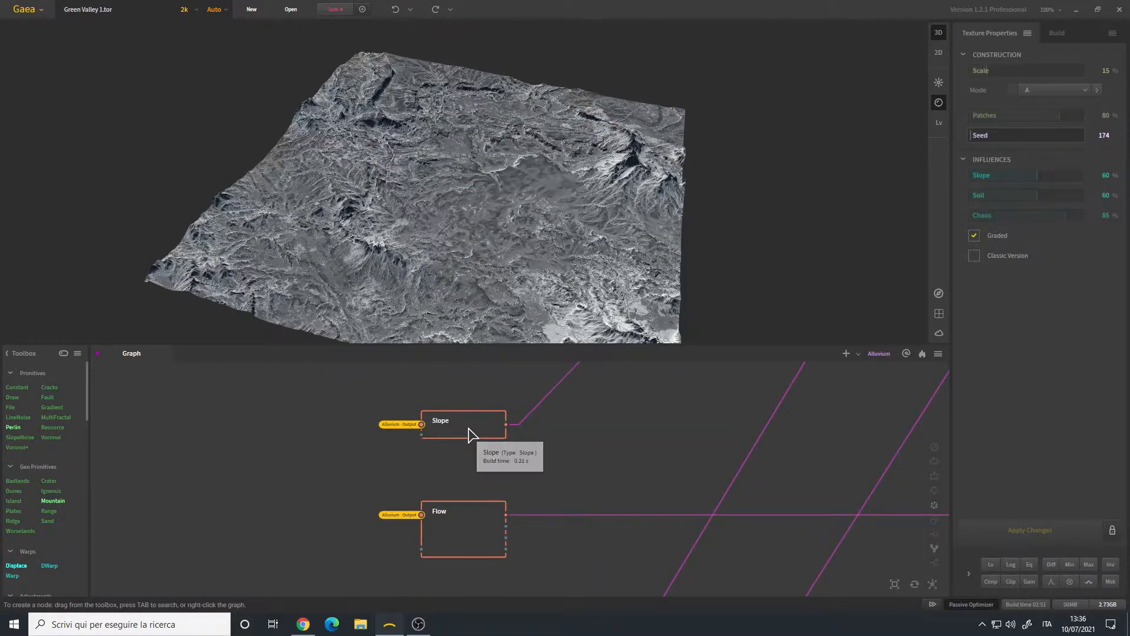
left_click(472, 437)
left_click_drag(550, 478, 551, 382)
left_click(465, 433)
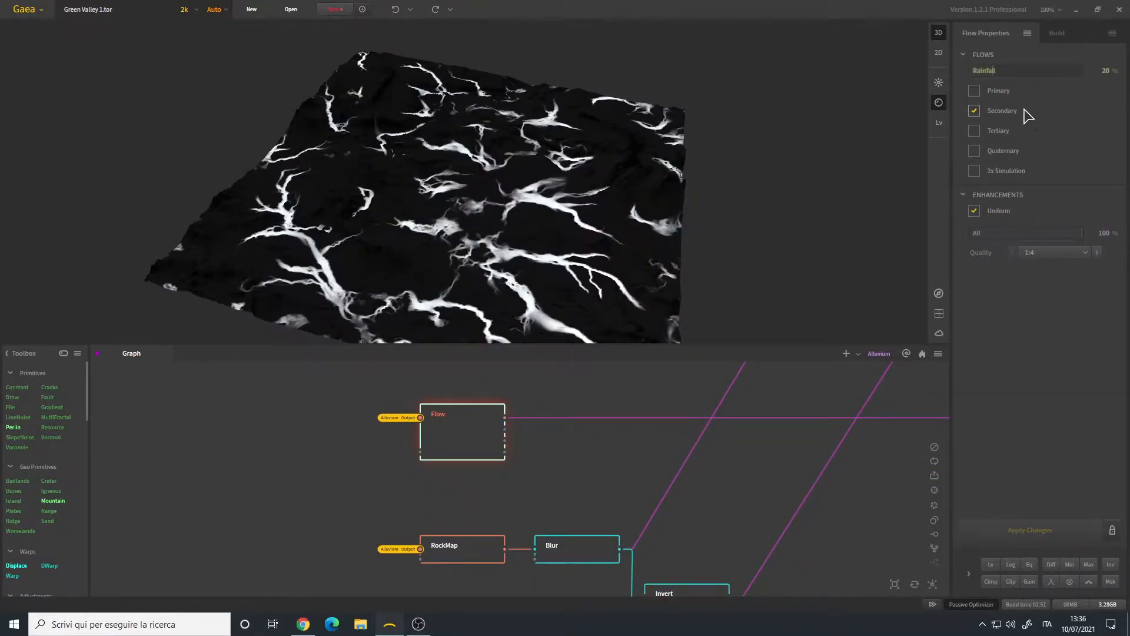
left_click_drag(480, 255, 479, 226)
- Preview the RockMap node and the Blur node after it, comparing their rock masks up close
left_click_drag(469, 518, 432, 430)
left_click(432, 459)
left_click_drag(553, 185, 559, 198)
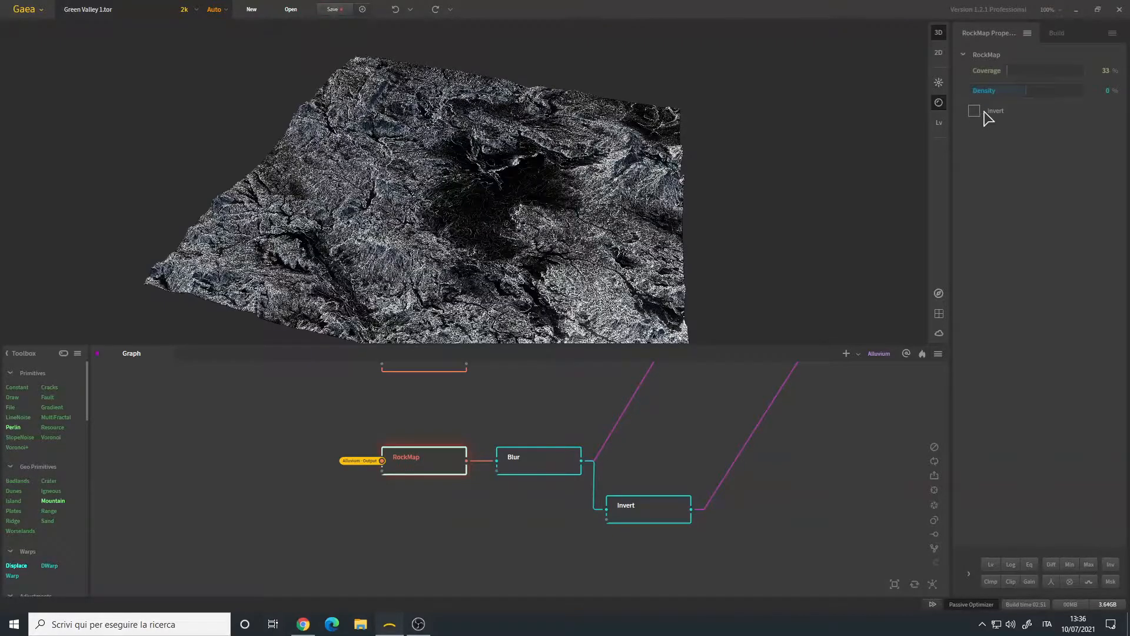
scroll(518, 235, "up", 10)
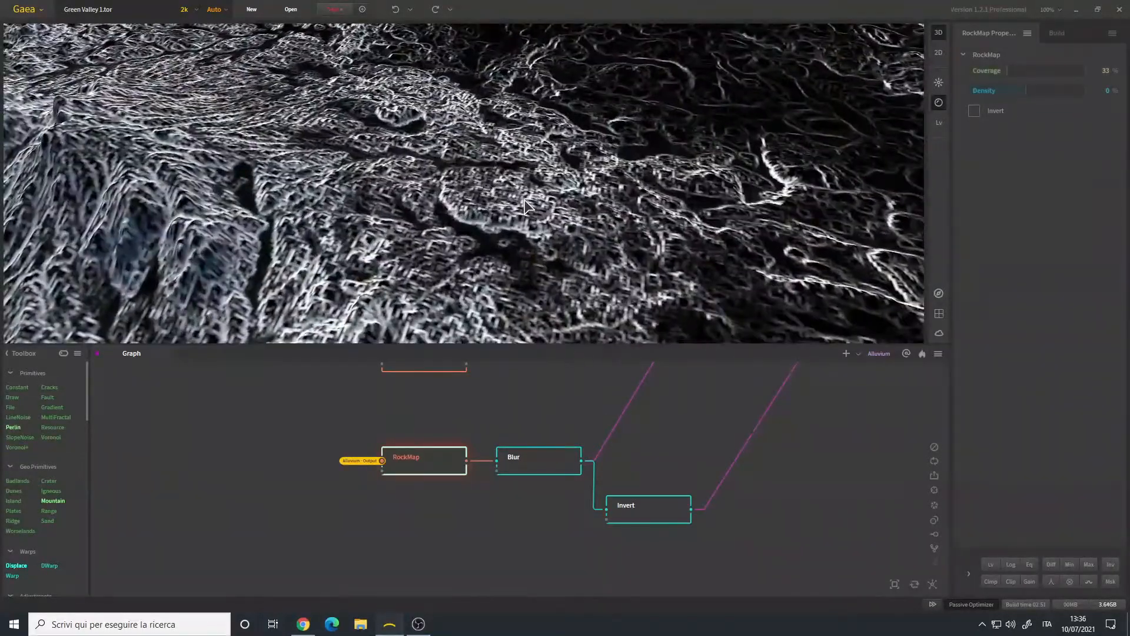
scroll(525, 206, "down", 3)
scroll(518, 221, "down", 5)
scroll(511, 229, "down", 5)
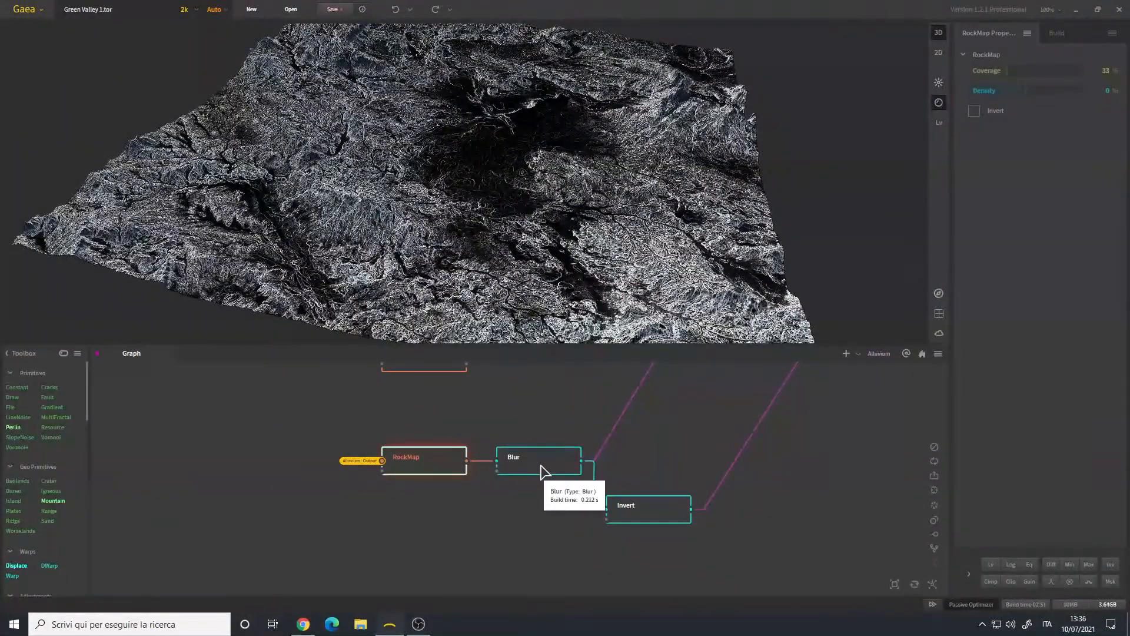
left_click(541, 469)
scroll(453, 176, "up", 10)
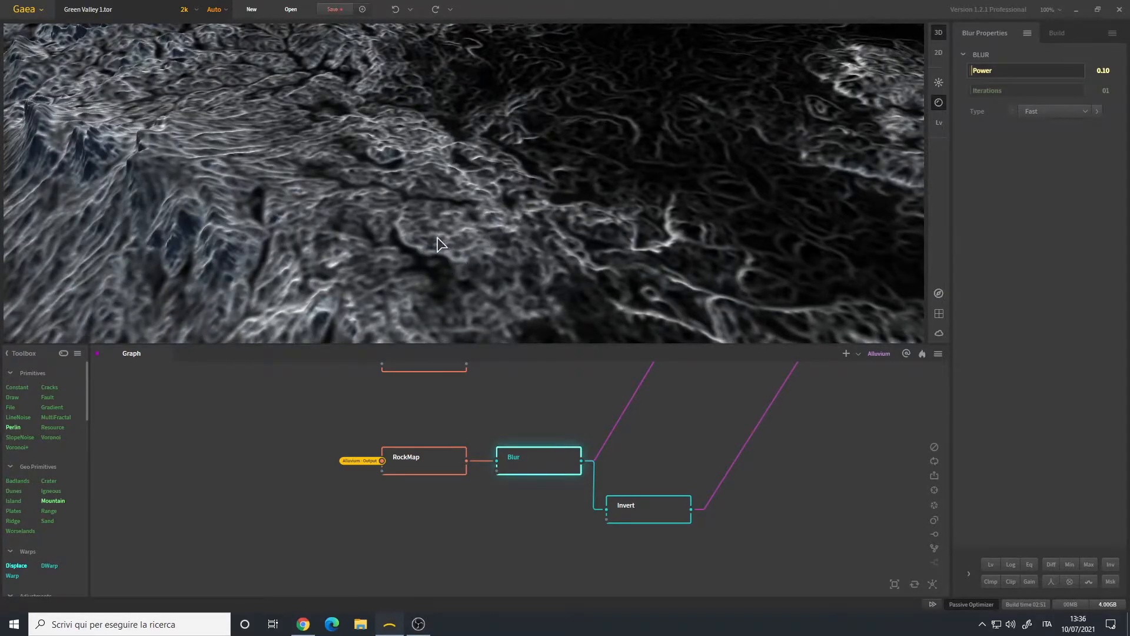
- Preview the Invert node after Blur and examine the inverted rock mask across the whole terrain
scroll(492, 245, "down", 3)
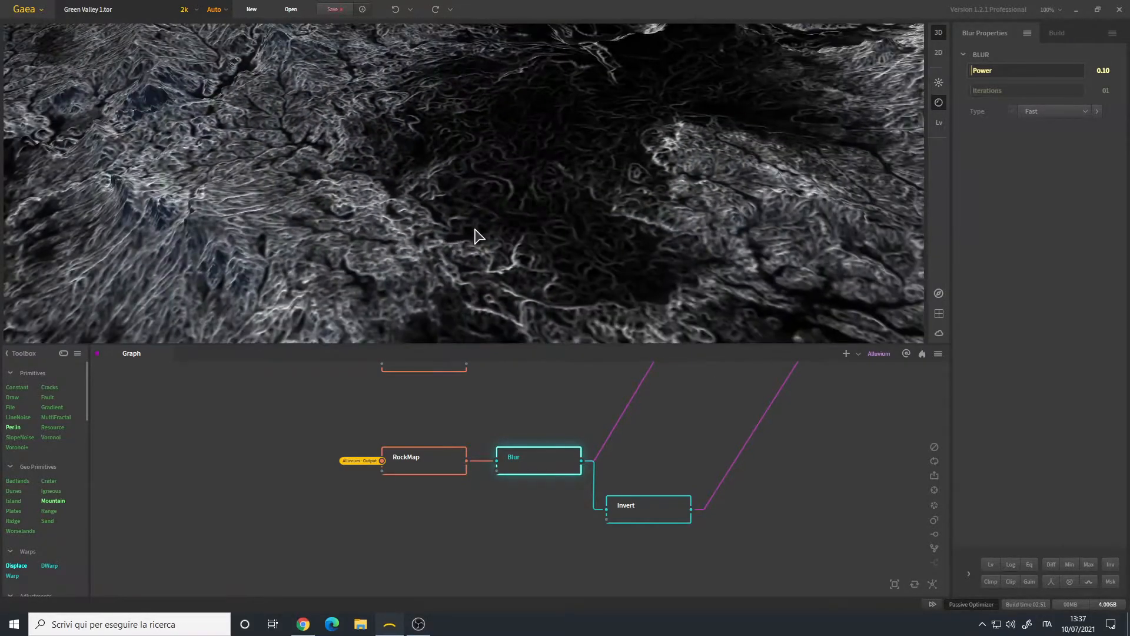
key("Down")
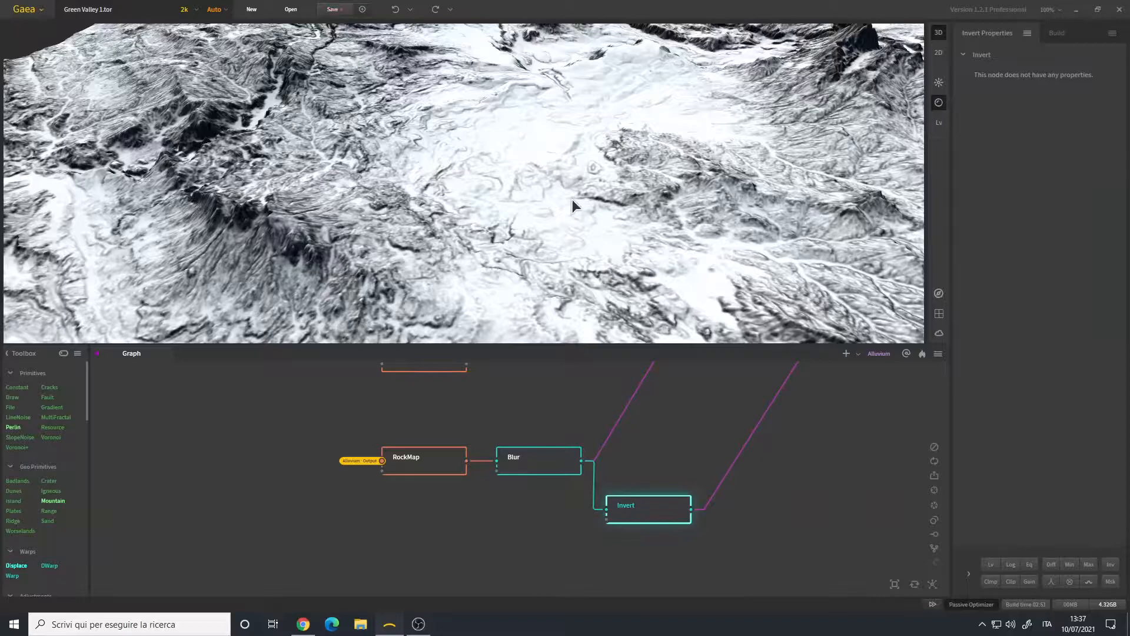
scroll(553, 213, "down", 5)
left_click_drag(493, 155, 480, 229)
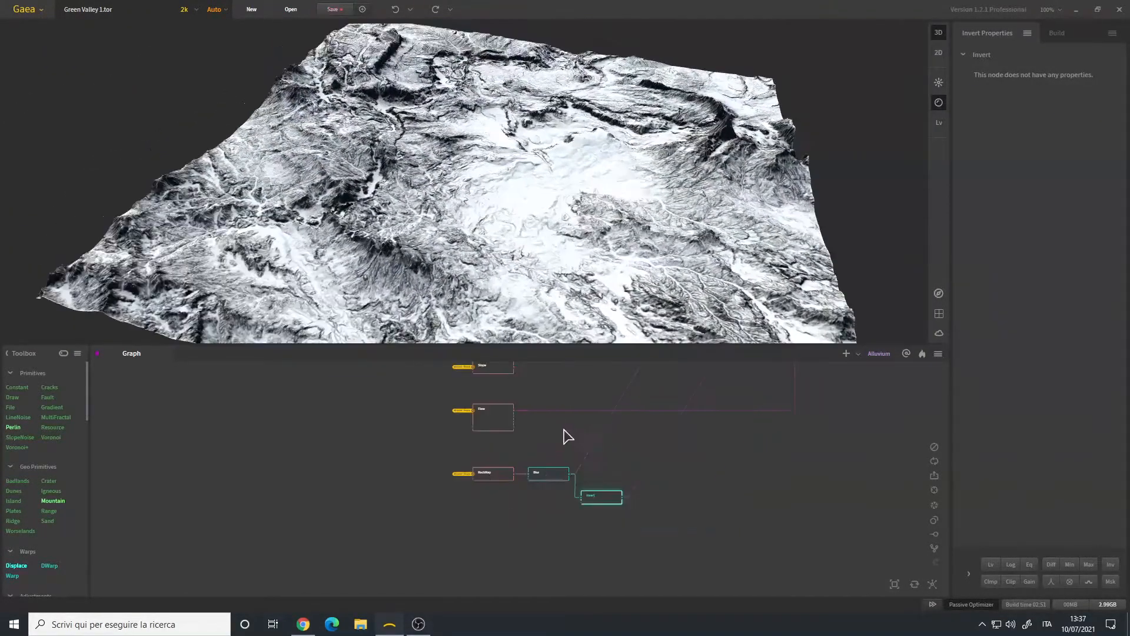
- Preview the first SatMaps node fed by Texture and look over its Rocky colour map and pre-processing options
scroll(568, 433, "up", 5)
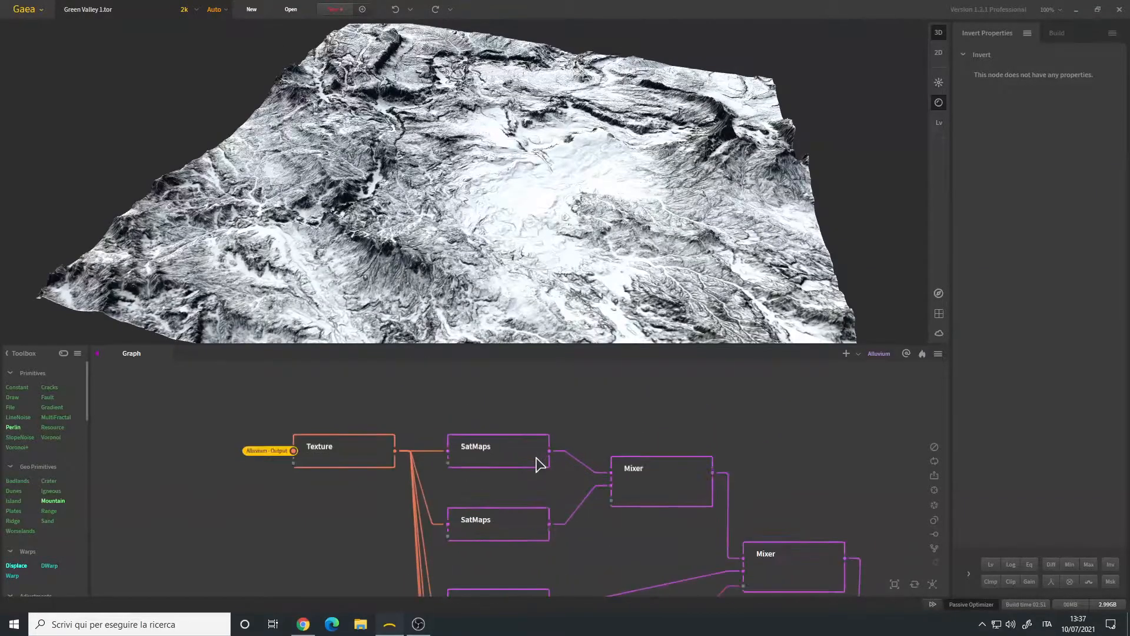
left_click(537, 464)
mouse_move(530, 182)
left_mouse_down()
mouse_move(525, 199)
mouse_move(527, 184)
mouse_move(515, 184)
left_mouse_up()
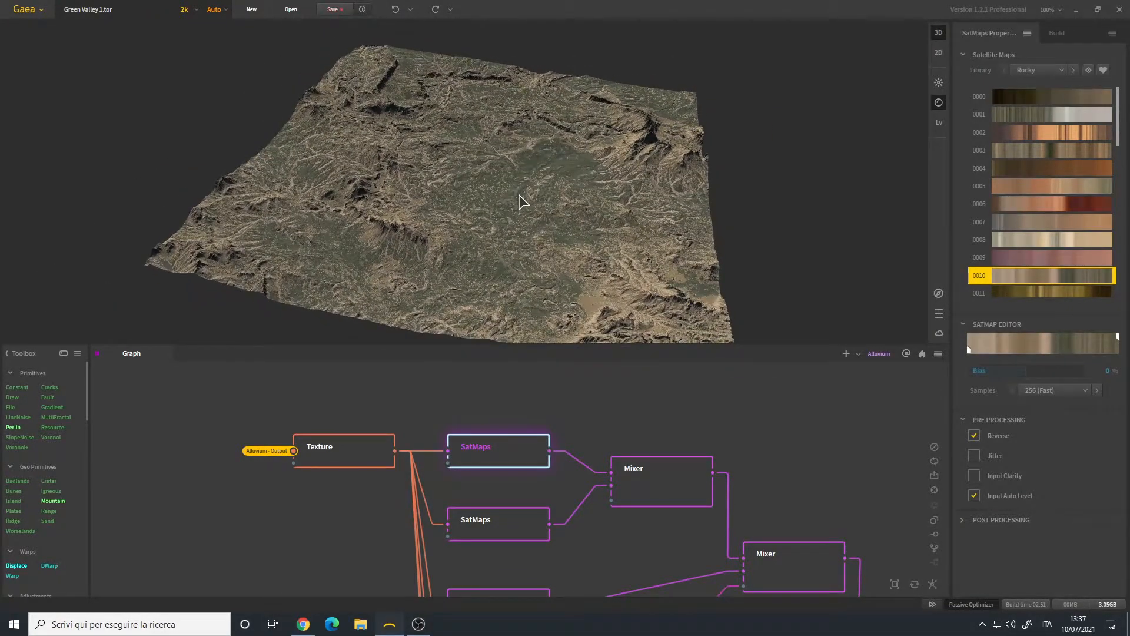
scroll(522, 212, "up", 4)
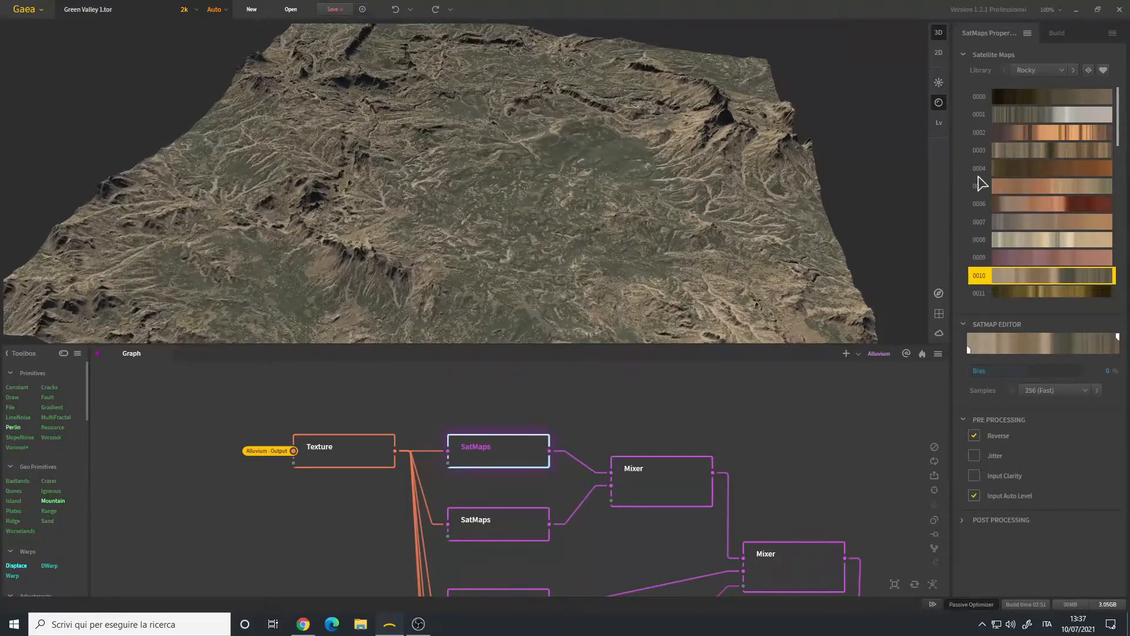
scroll(1069, 178, "down", 1)
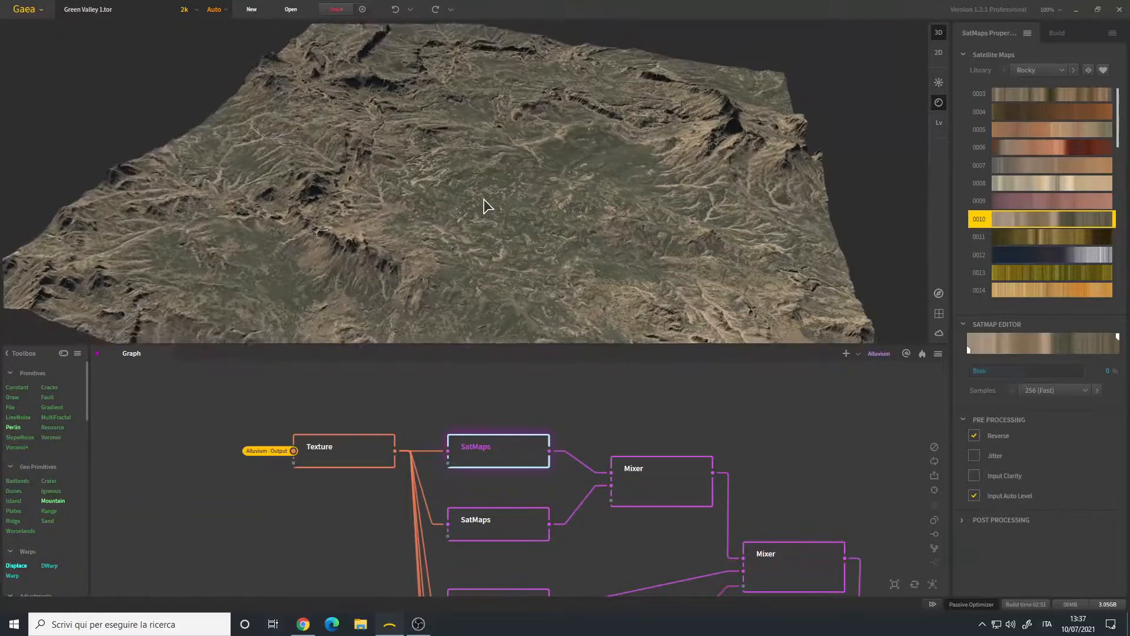
scroll(509, 221, "down", 2)
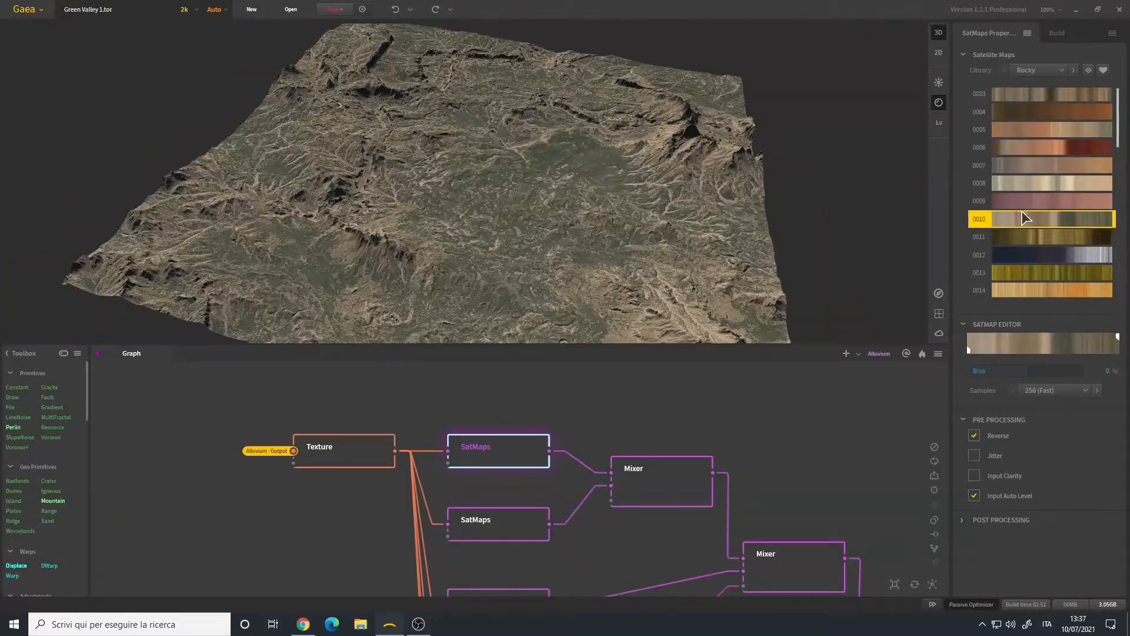
scroll(560, 533, "down", 2)
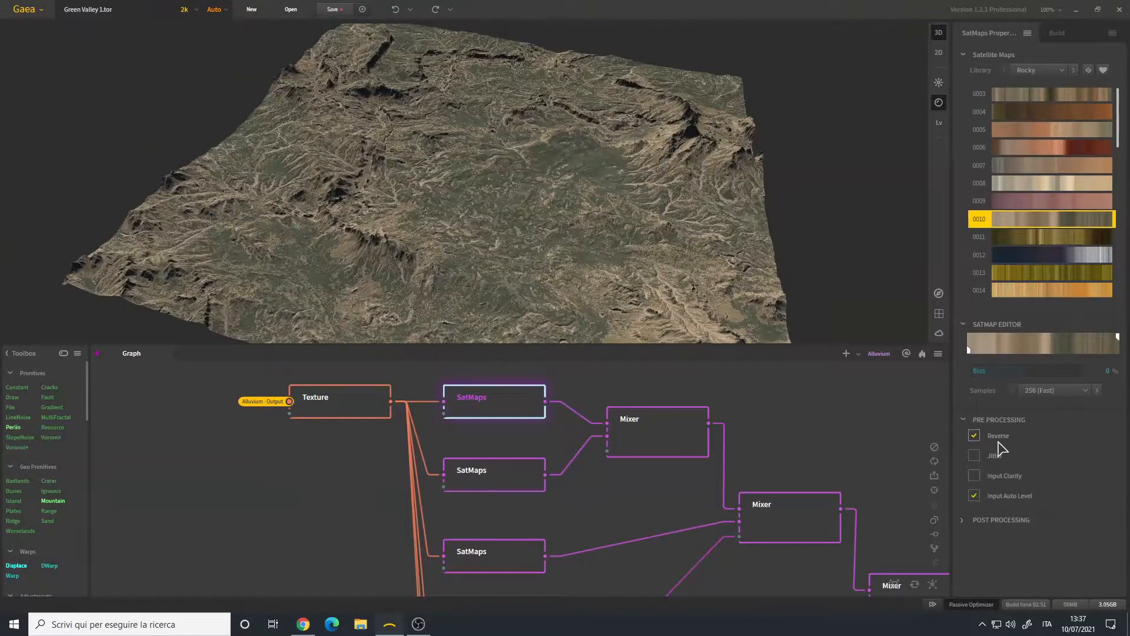
- Preview the second SatMaps node and examine its colours on the terrain from near and far
left_click(506, 484)
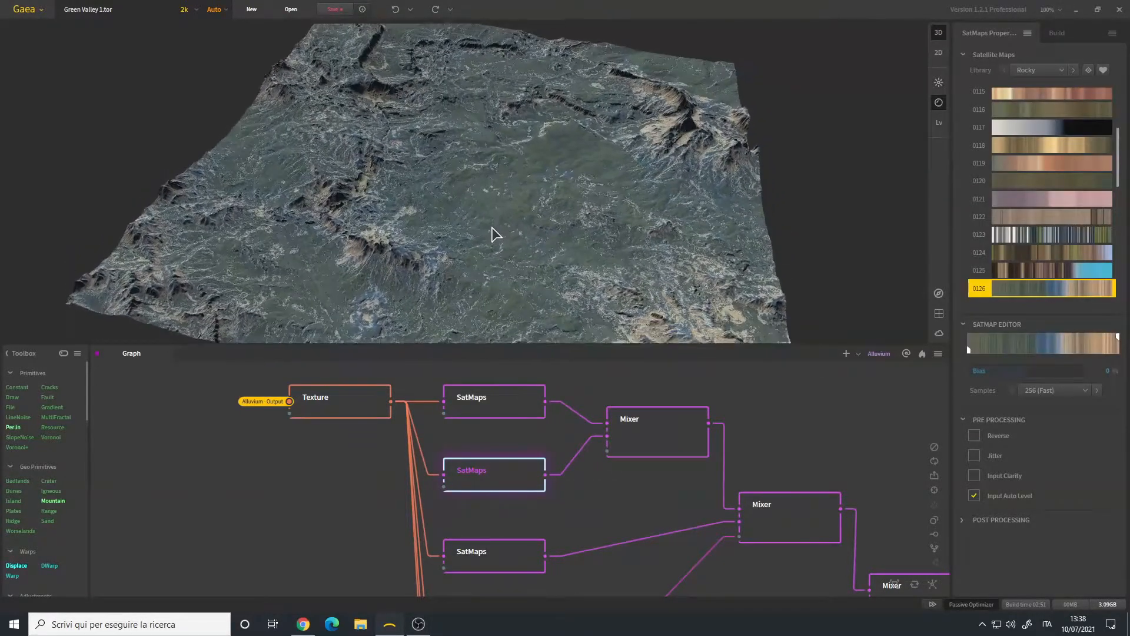
left_click_drag(603, 218, 541, 208)
scroll(504, 230, "up", 3)
scroll(500, 229, "down", 5)
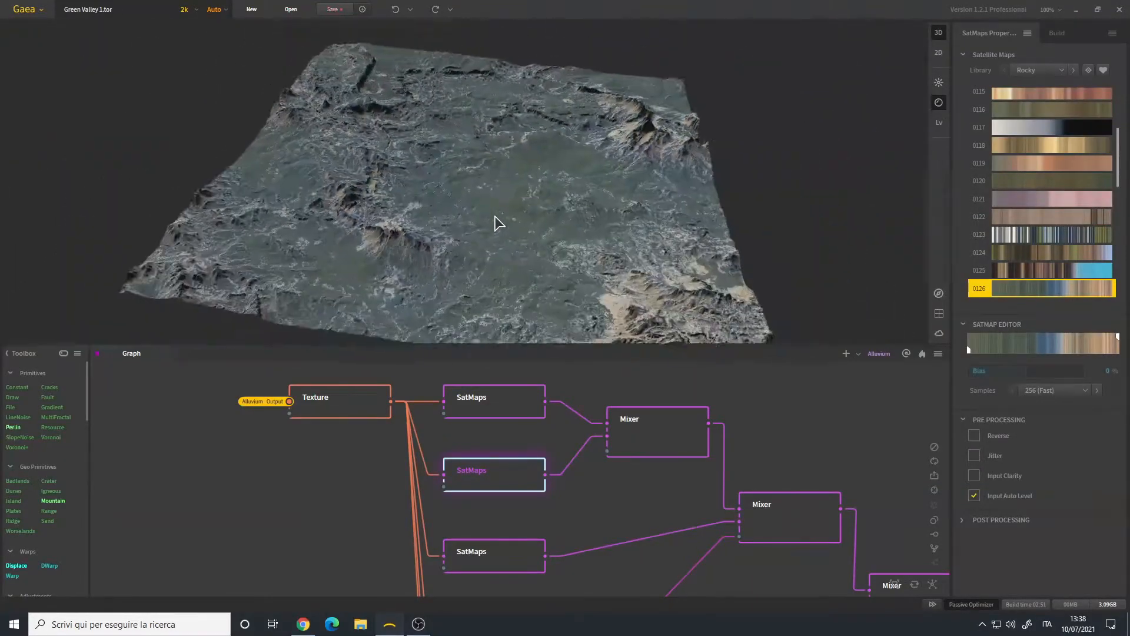
scroll(494, 223, "up", 3)
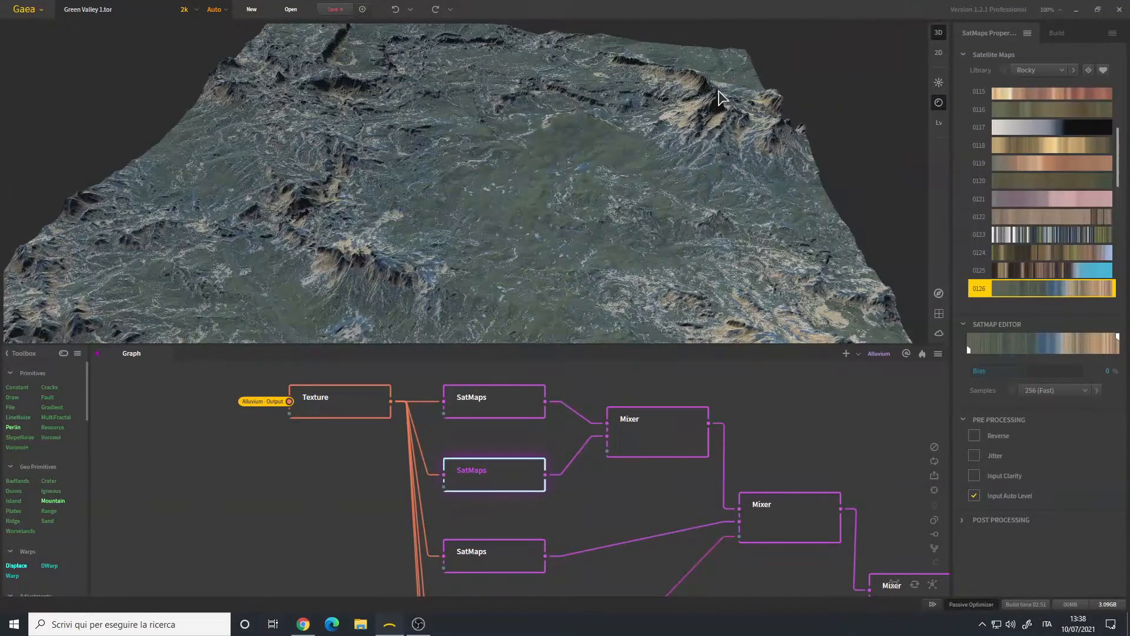
- Preview the Mixer that combines the first two SatMaps and inspect the blended colours up close on the mountains
left_click(681, 438)
left_click_drag(525, 194, 586, 193)
left_click_drag(514, 247, 549, 258)
scroll(561, 207, "up", 5)
scroll(557, 245, "down", 3)
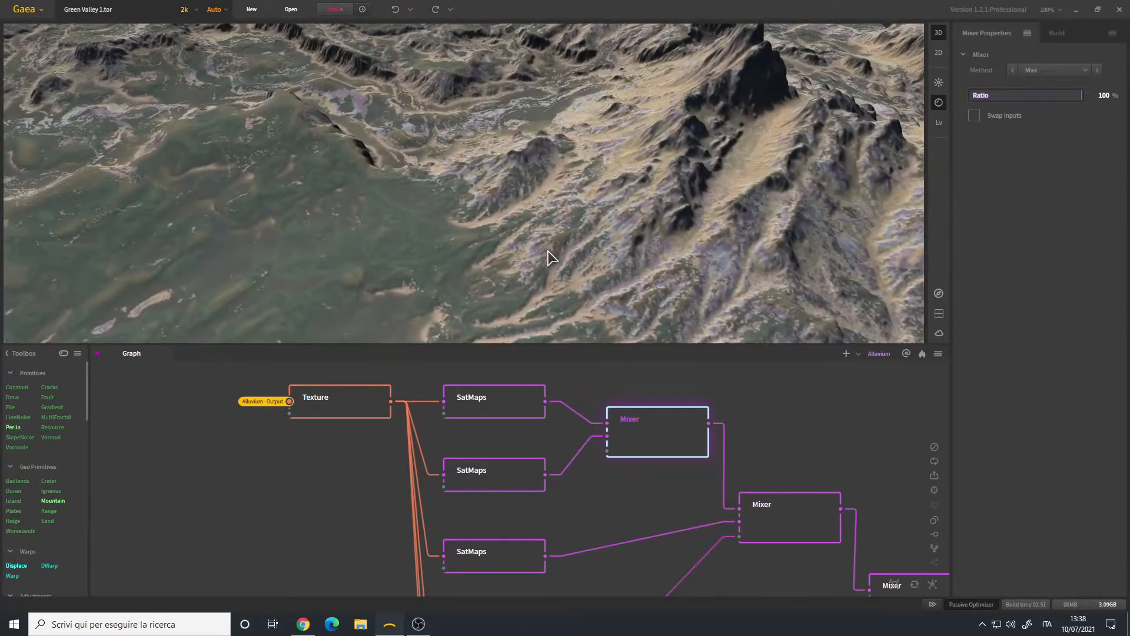
scroll(529, 235, "down", 10)
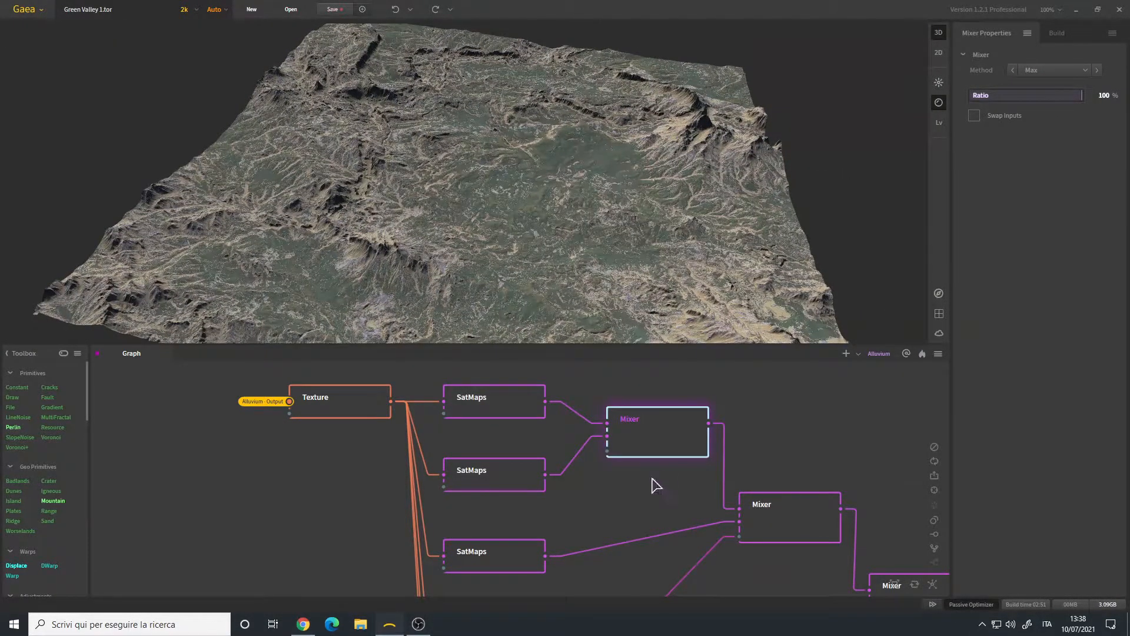
- Preview the third SatMaps node and look over its colour map in the Rocky library
scroll(644, 523, "down", 2)
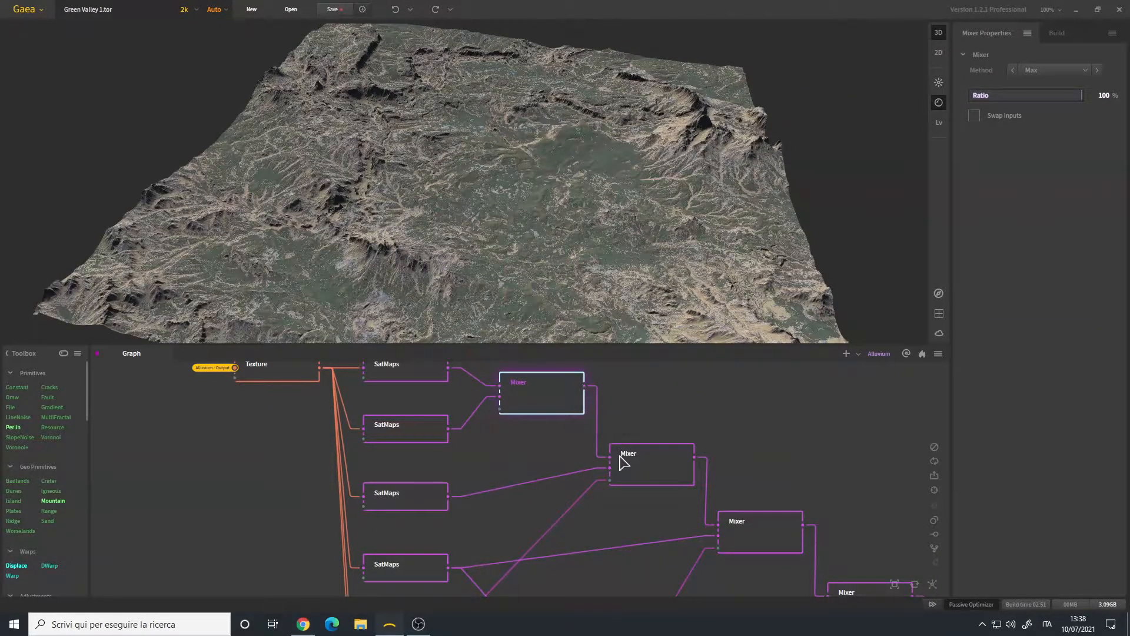
left_click(414, 503)
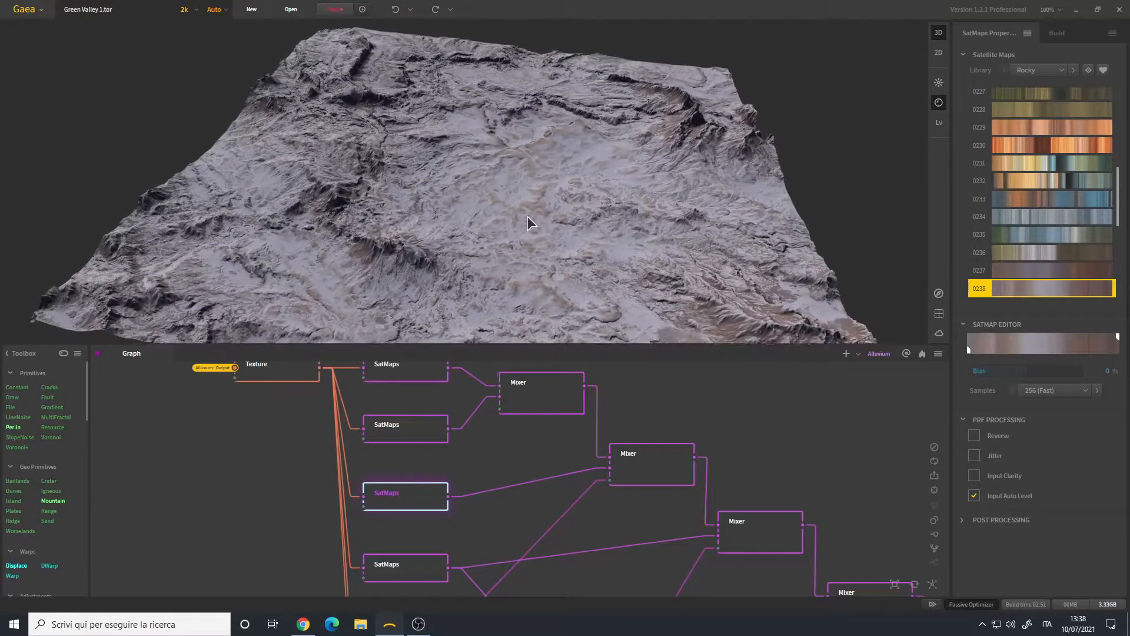
scroll(1093, 161, "down", 1)
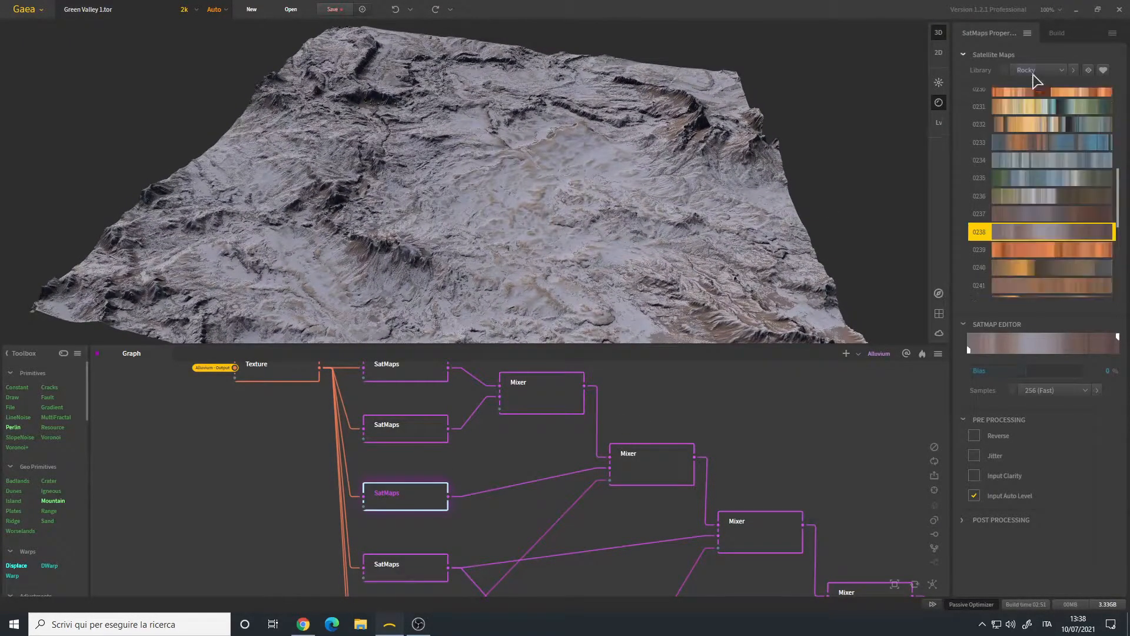
- Preview the second Mixer, which adds the third SatMaps, and compare its colours with those of the first Mixer
left_click(647, 471)
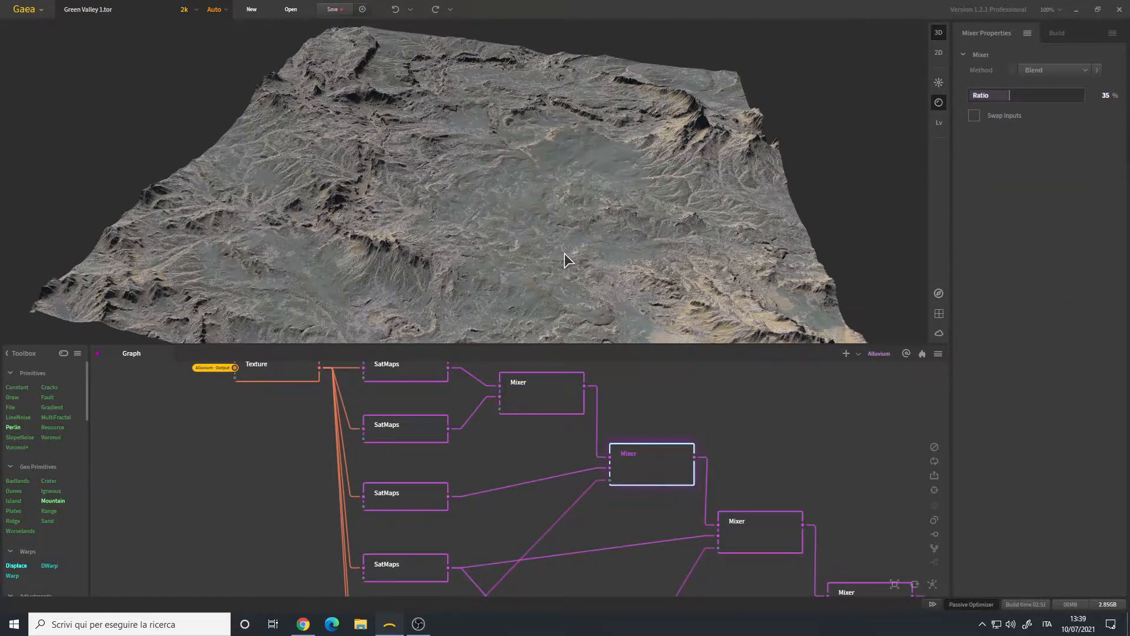
left_click_drag(541, 321, 510, 243)
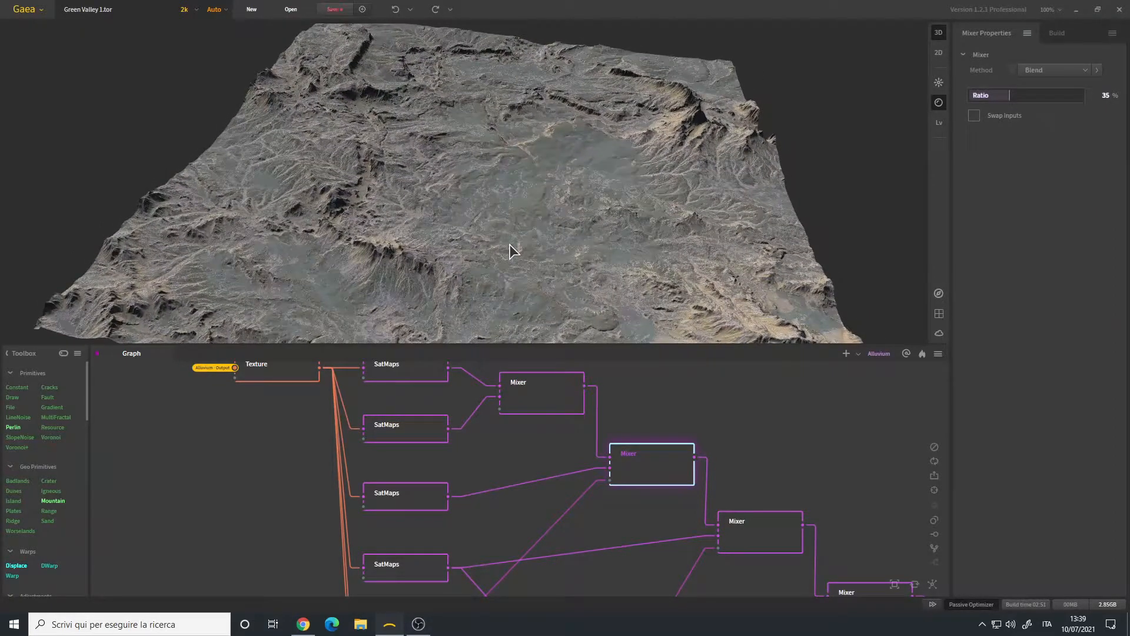
left_click(542, 406)
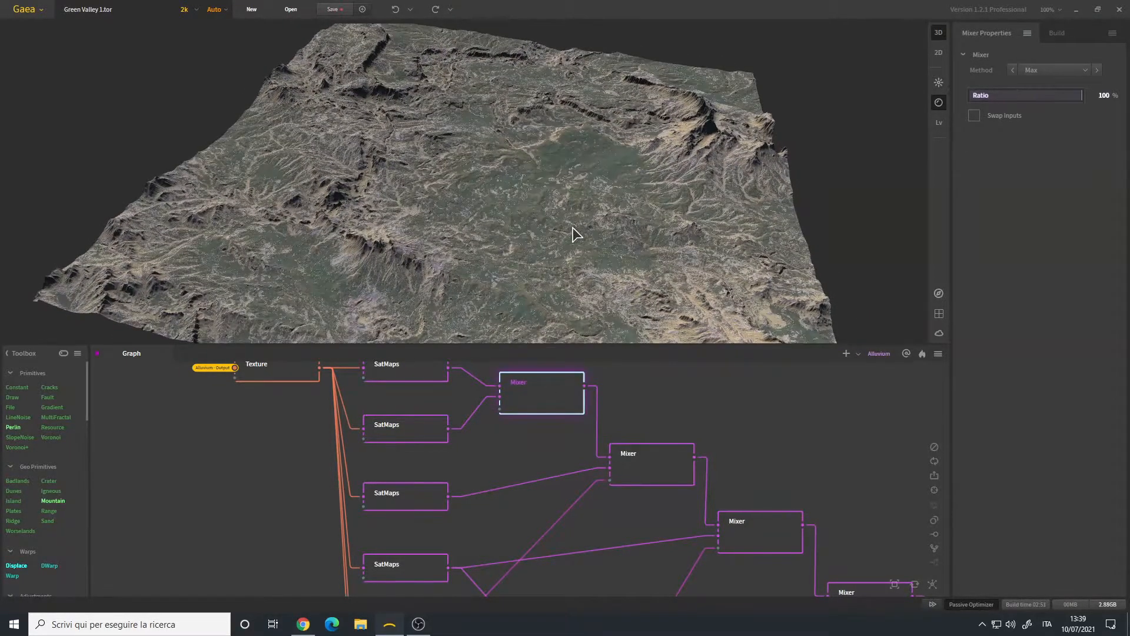
left_click(663, 469)
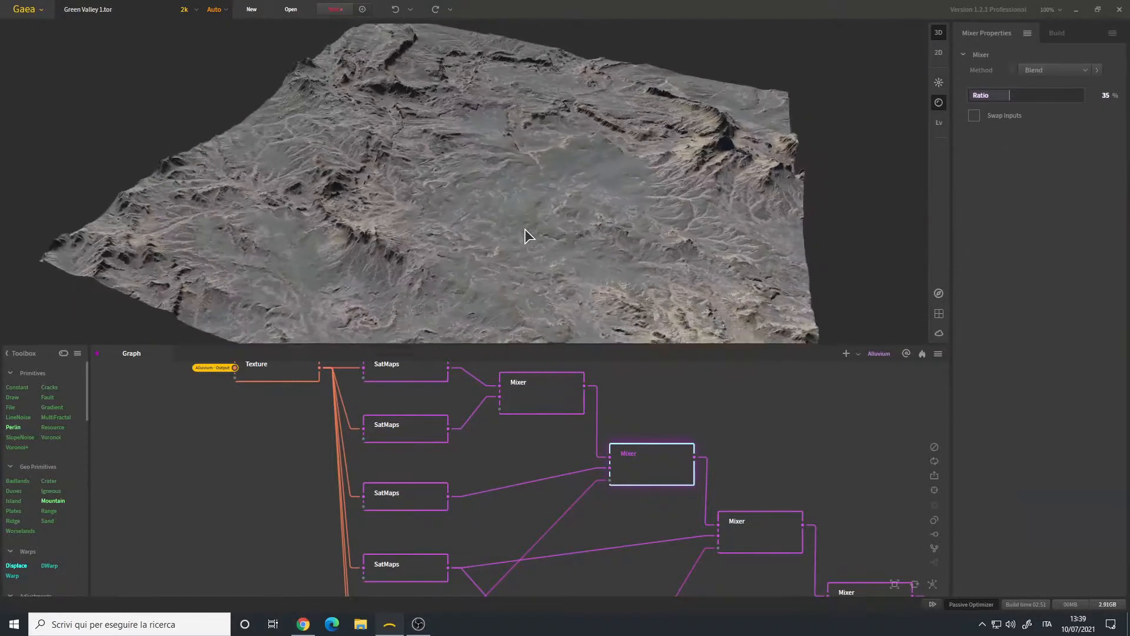
left_click_drag(531, 237, 511, 250)
left_click_drag(641, 509, 627, 471)
mouse_move(527, 231)
left_mouse_down()
mouse_move(501, 204)
mouse_move(514, 221)
left_mouse_up()
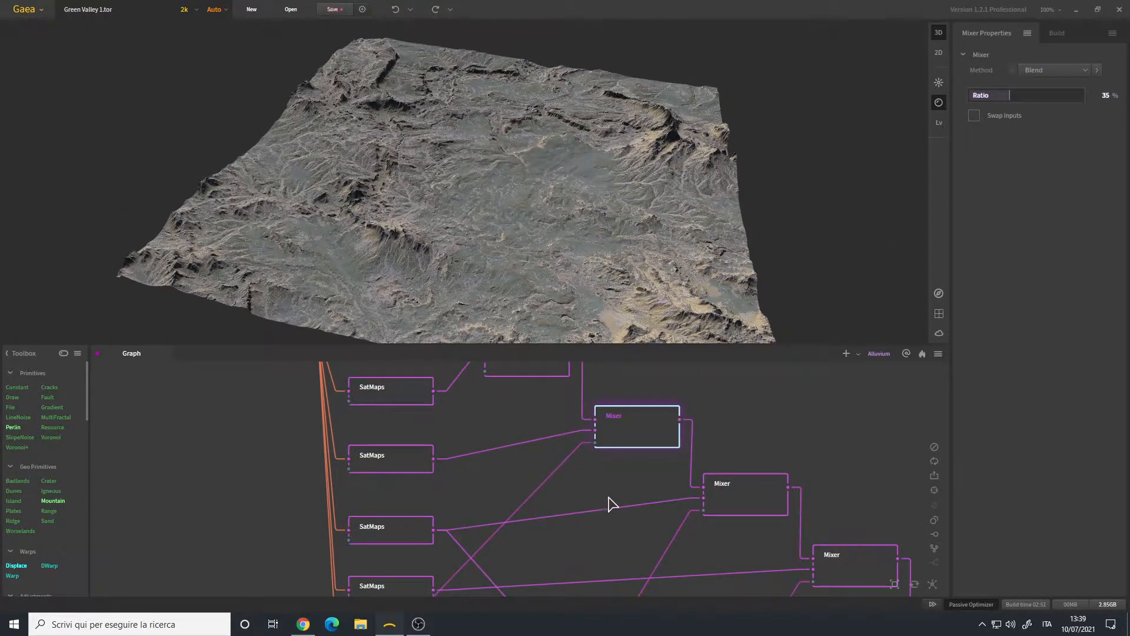
- Preview the fourth SatMaps node and look over the neighbouring colour maps in its library
left_click_drag(664, 453, 645, 402)
left_click(704, 431)
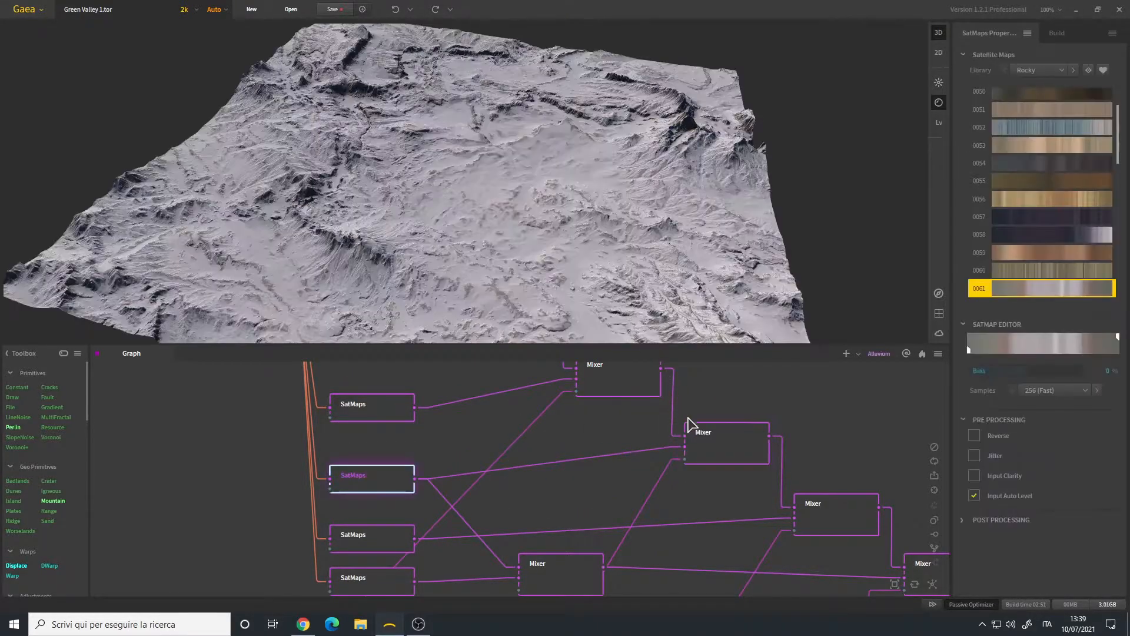
left_click(722, 452)
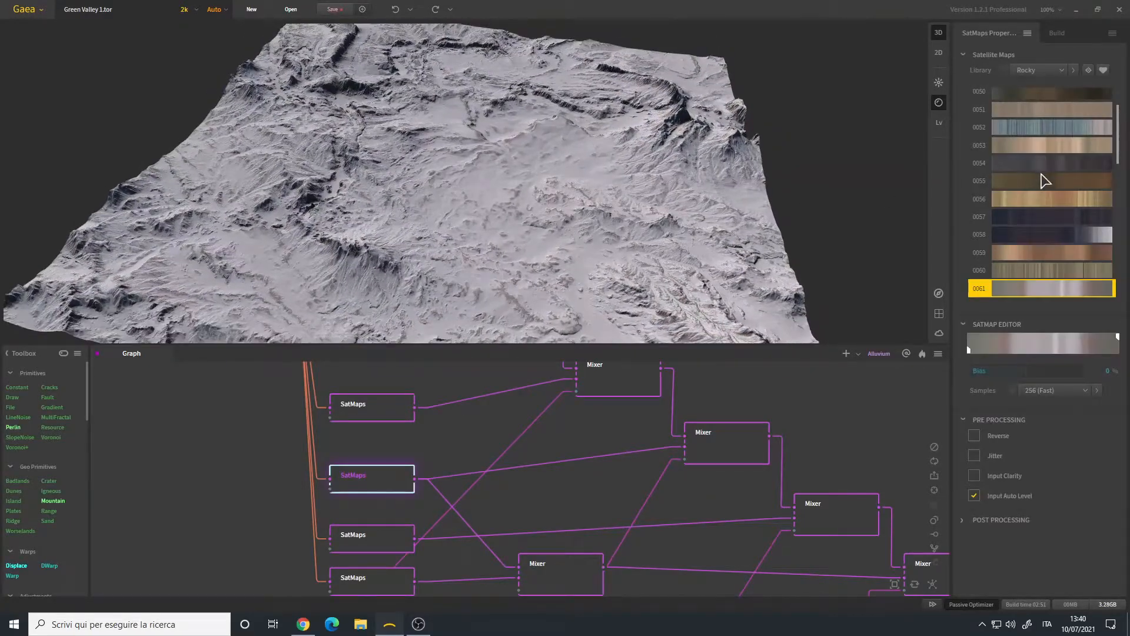
scroll(1045, 180, "down", 3)
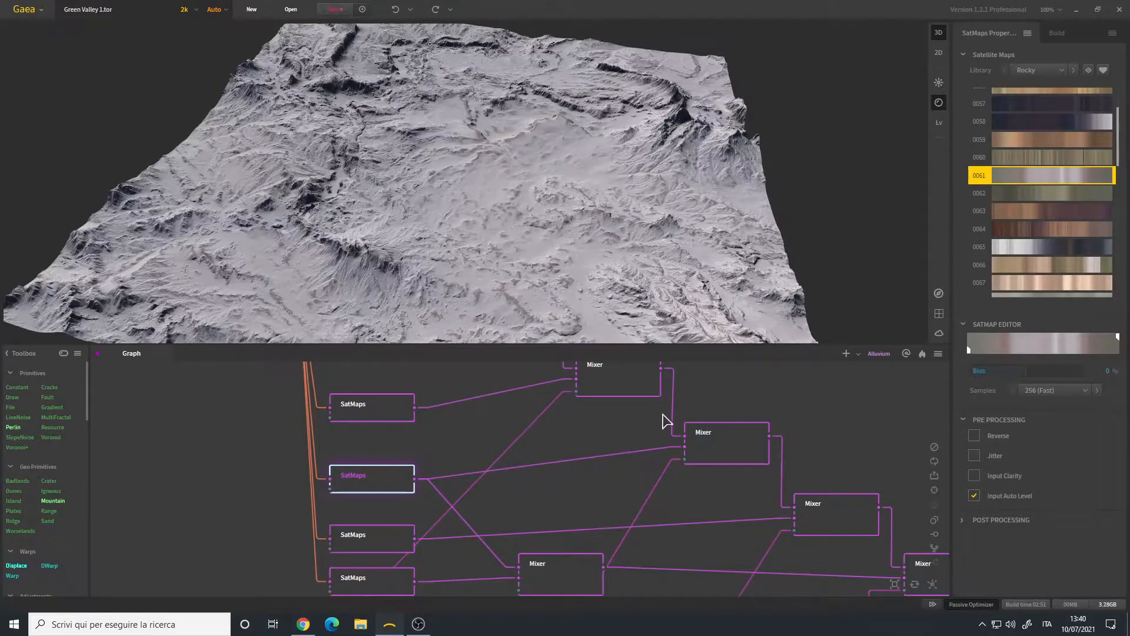
- Preview the third Mixer, inspect its terrain colours up close, and compare them with the second Mixer's output
left_click(717, 454)
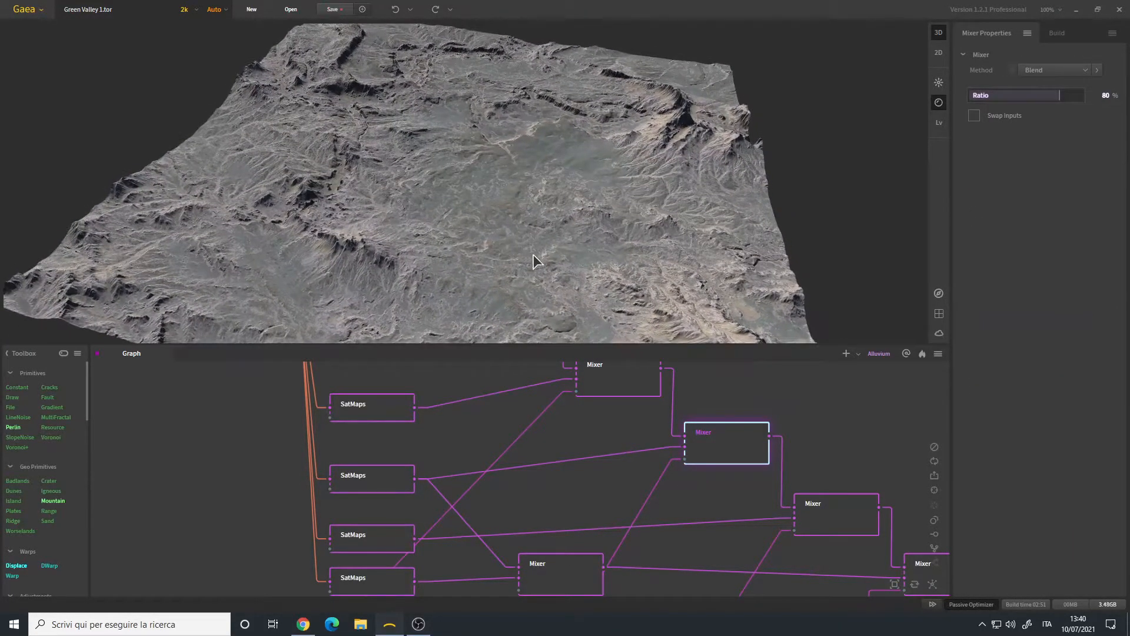
scroll(530, 254, "up", 8)
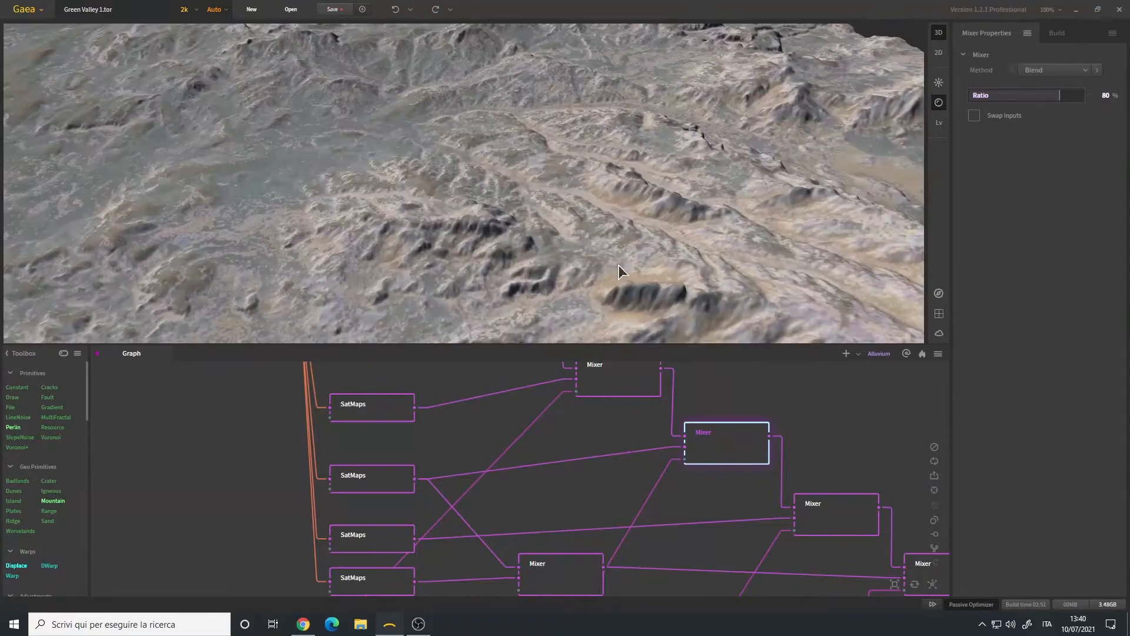
left_click_drag(450, 242, 490, 231)
left_click_drag(366, 193, 414, 256)
middle_click_drag(590, 479, 549, 549)
left_click(577, 449)
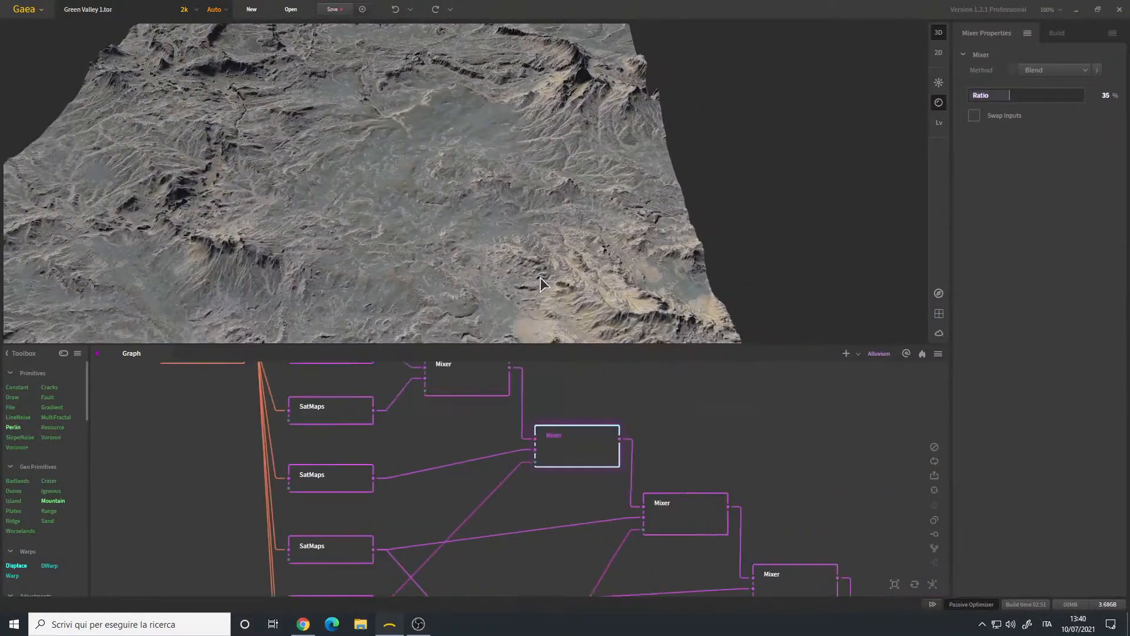
- Preview the fourth Mixer, which uses the Multiply method, and the green SatMaps node that feeds it
left_click(672, 518)
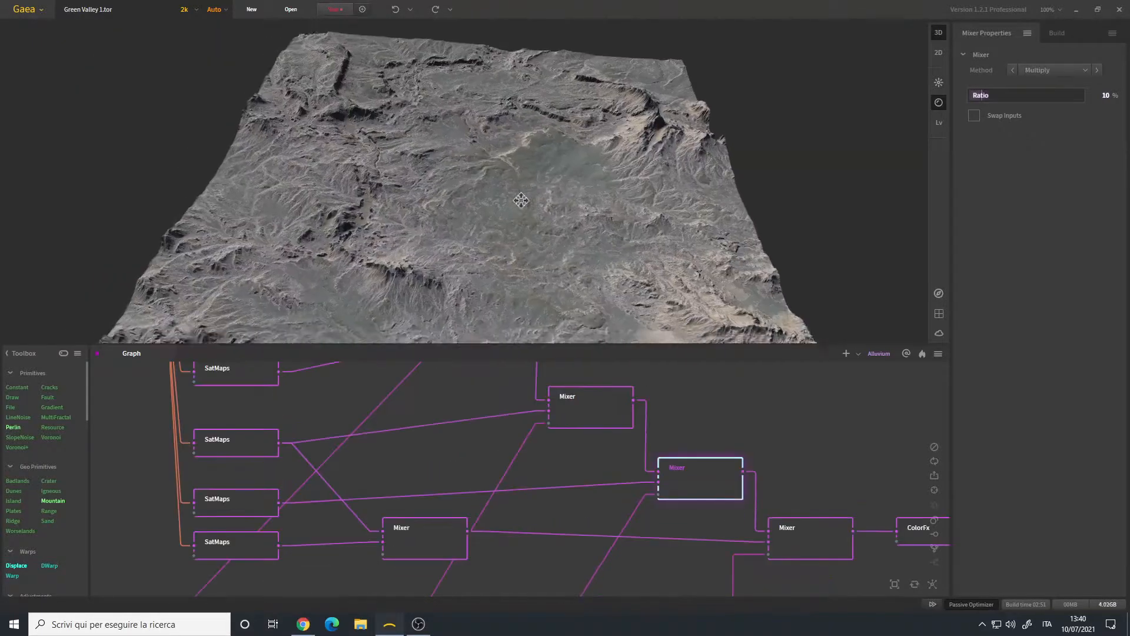
left_click_drag(521, 197, 486, 206)
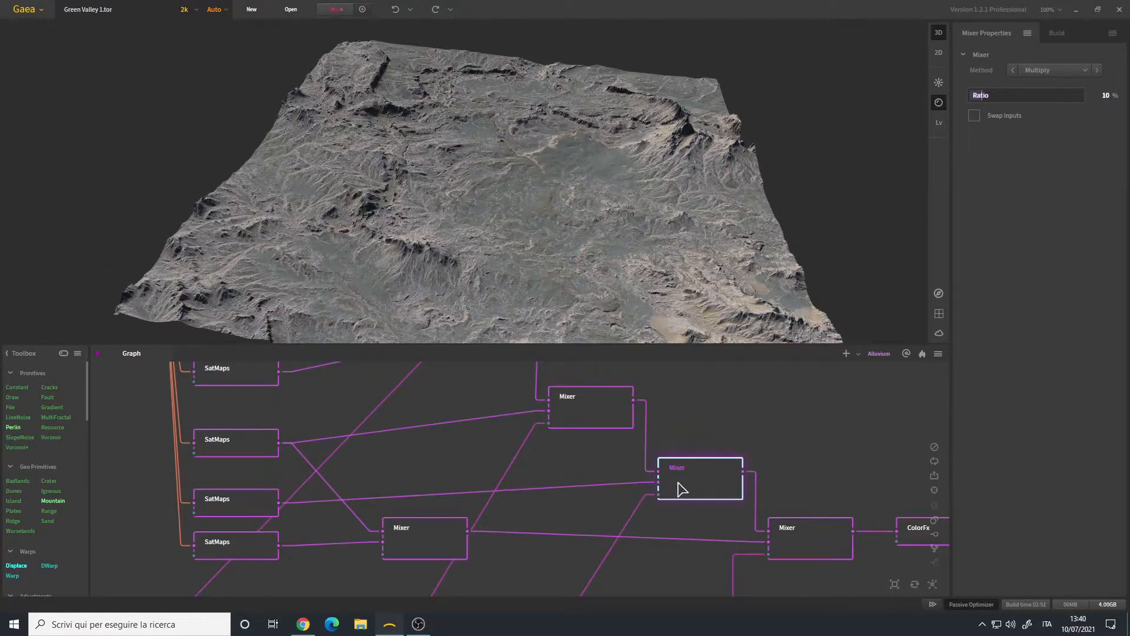
left_click_drag(494, 218, 491, 219)
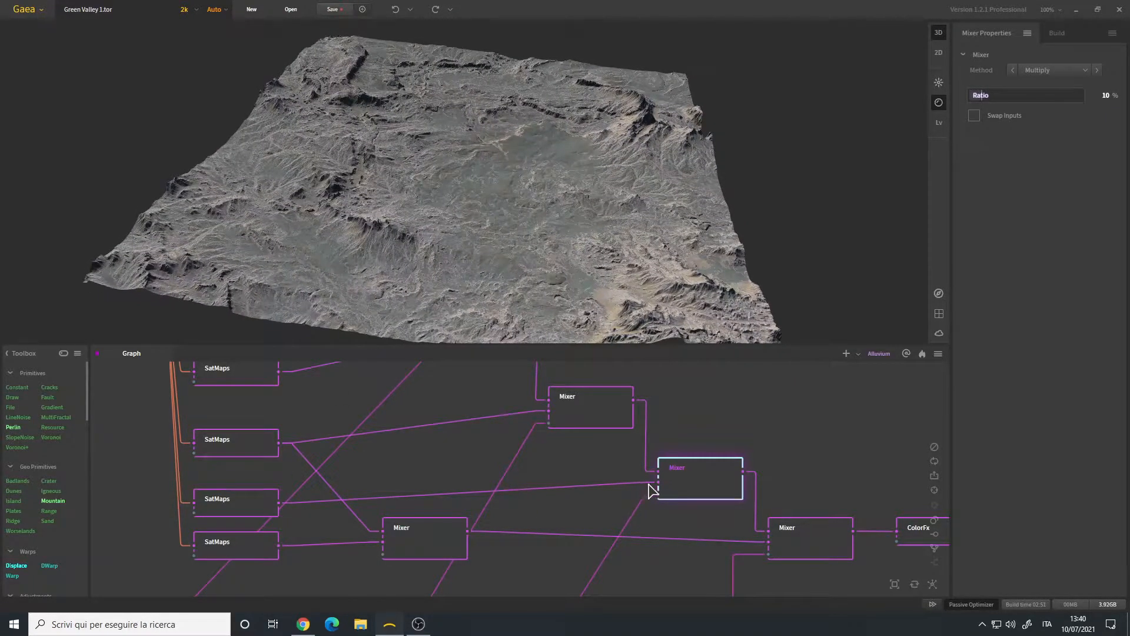
left_click(252, 510)
left_click_drag(491, 223, 492, 229)
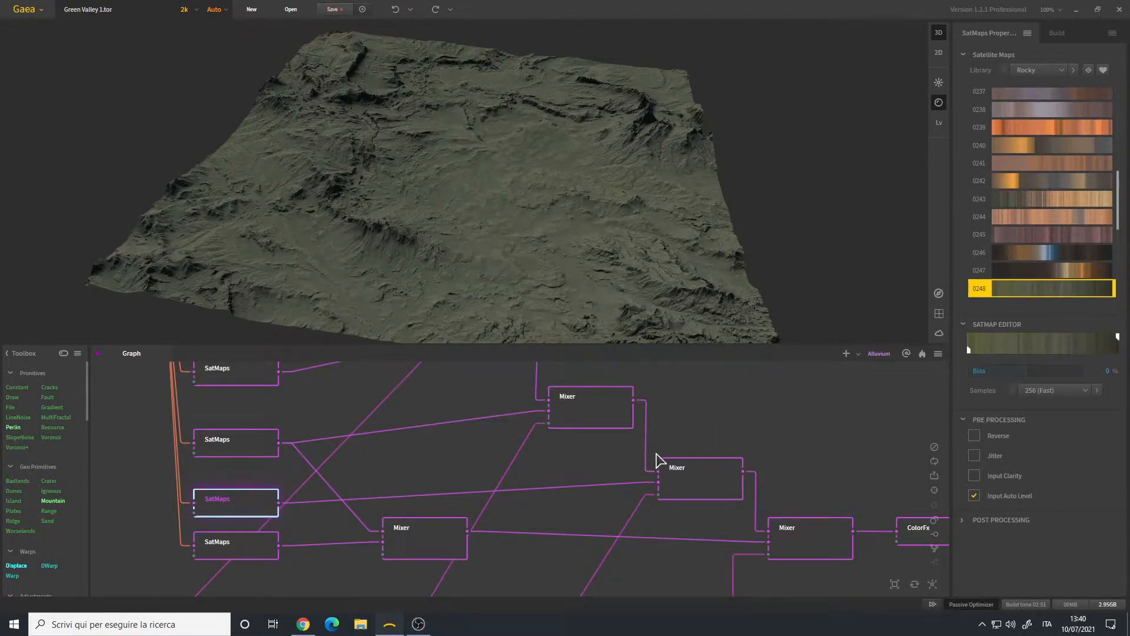
- Return from the fourth Mixer to the second one, trace the SatMaps and mask connections, and preview the third Mixer again
left_click(683, 488)
scroll(609, 467, "down", 2)
middle_click_drag(608, 464, 648, 469)
left_click(648, 469)
middle_click_drag(575, 504, 616, 423)
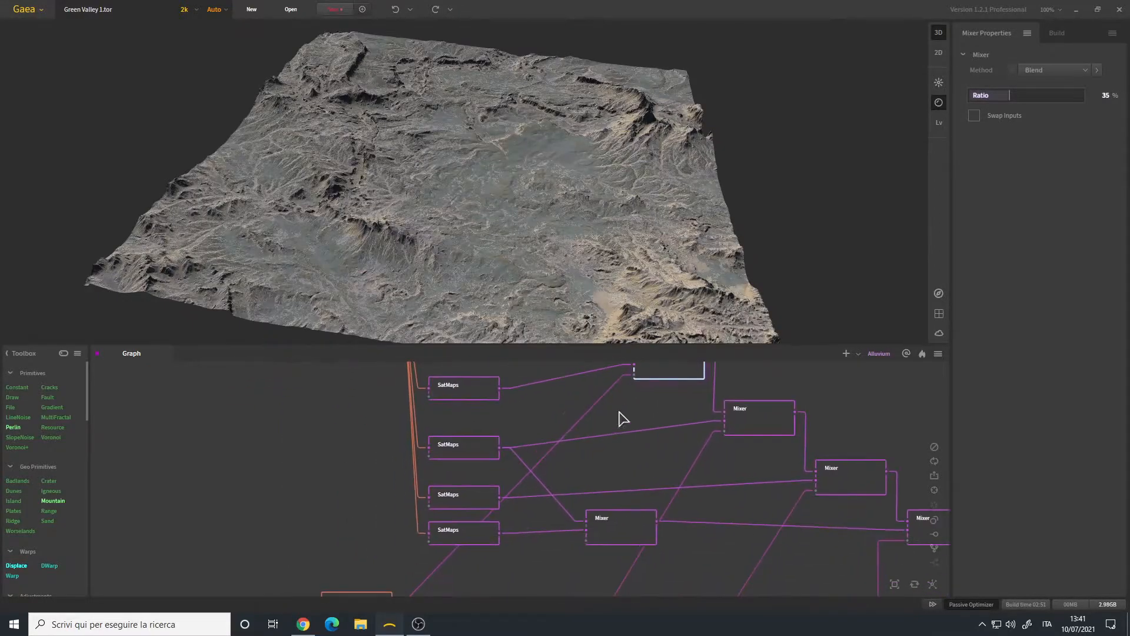
middle_click_drag(535, 505, 561, 431)
middle_click_drag(642, 431, 488, 544)
left_click_drag(587, 171, 578, 169)
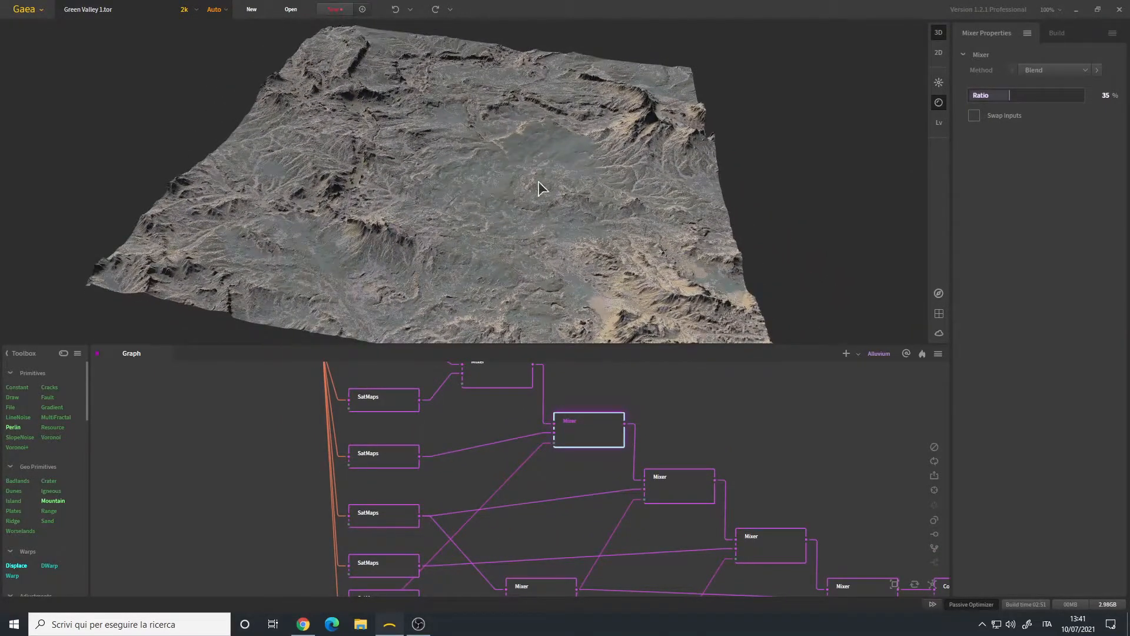
middle_click_drag(679, 503, 658, 429)
left_click(656, 423)
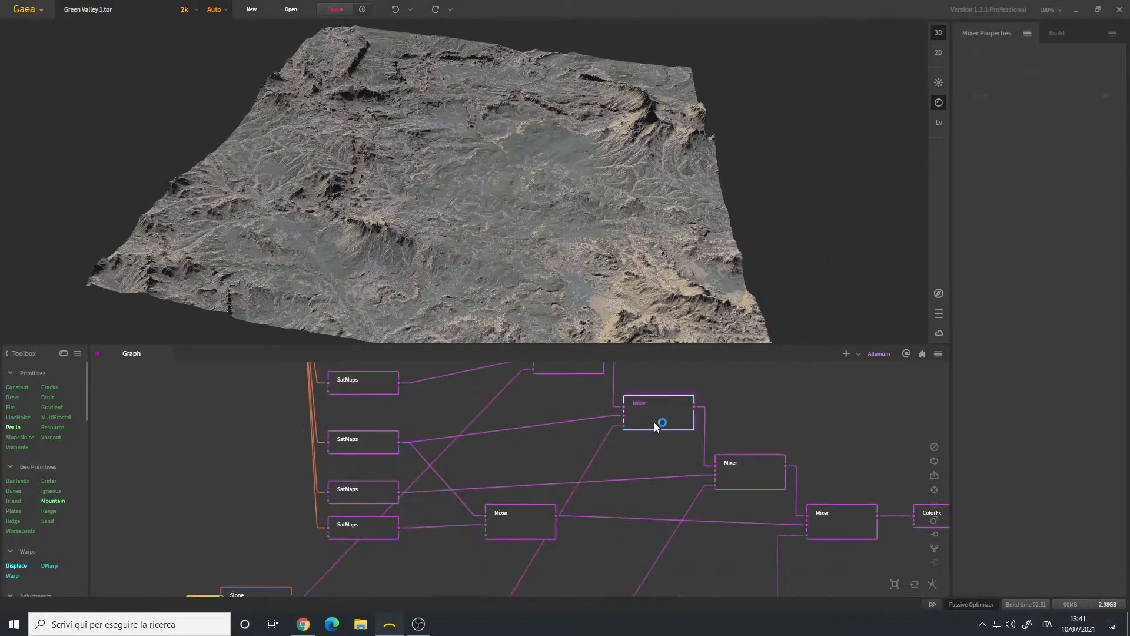
- Follow the third Mixer's mask connection, preview that Mixer, and inspect its terrain colours in the viewport
middle_click_drag(504, 524, 608, 322)
middle_click_drag(576, 432, 595, 481)
left_click(599, 465)
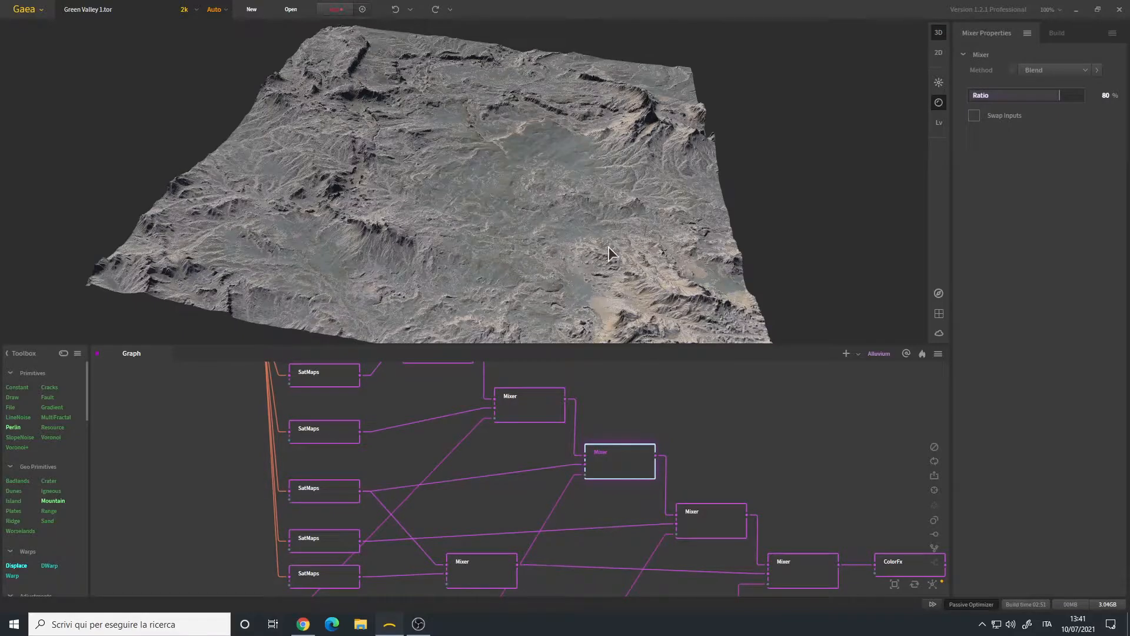
left_click_drag(536, 260, 440, 253)
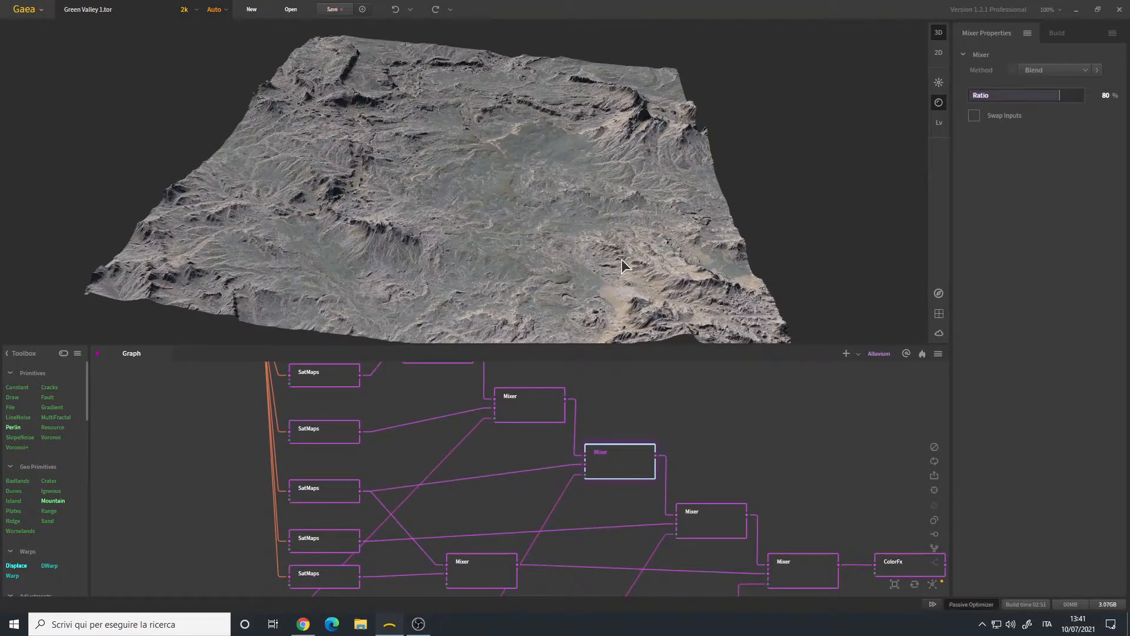
- Preview the fourth Mixer, trace its mask input back to the Invert, Blur and RockMap nodes, and inspect the resulting terrain
left_click(699, 523)
middle_click_drag(658, 552, 637, 466)
middle_click_drag(673, 400, 617, 379)
middle_click_drag(535, 438, 702, 147)
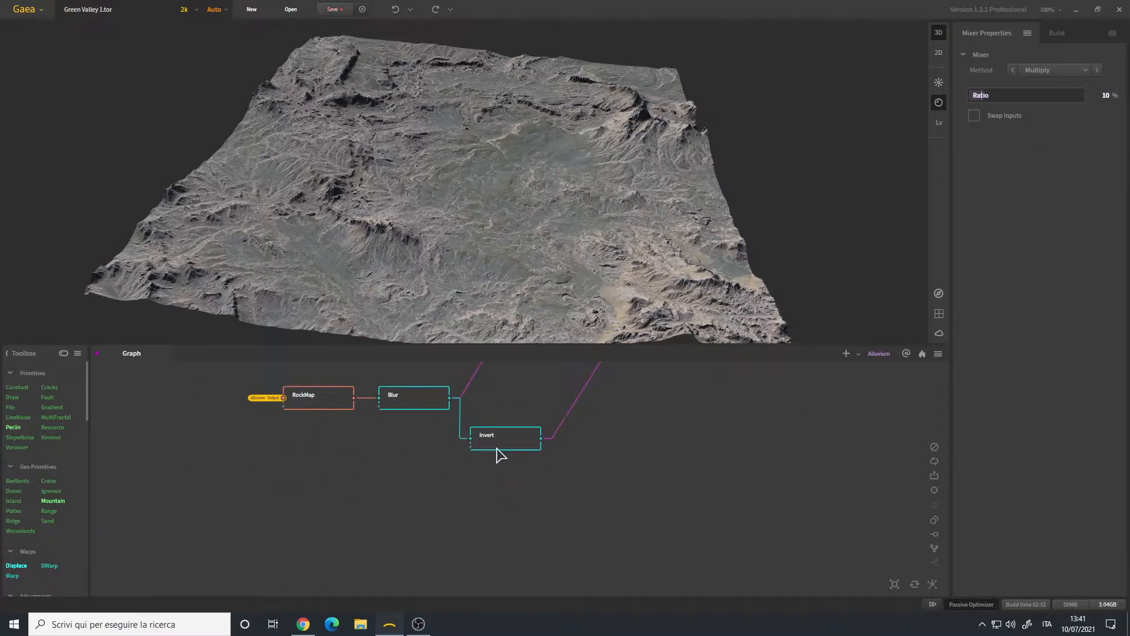
middle_click_drag(617, 395, 565, 493)
scroll(553, 487, "down", 4)
scroll(593, 438, "up", 6)
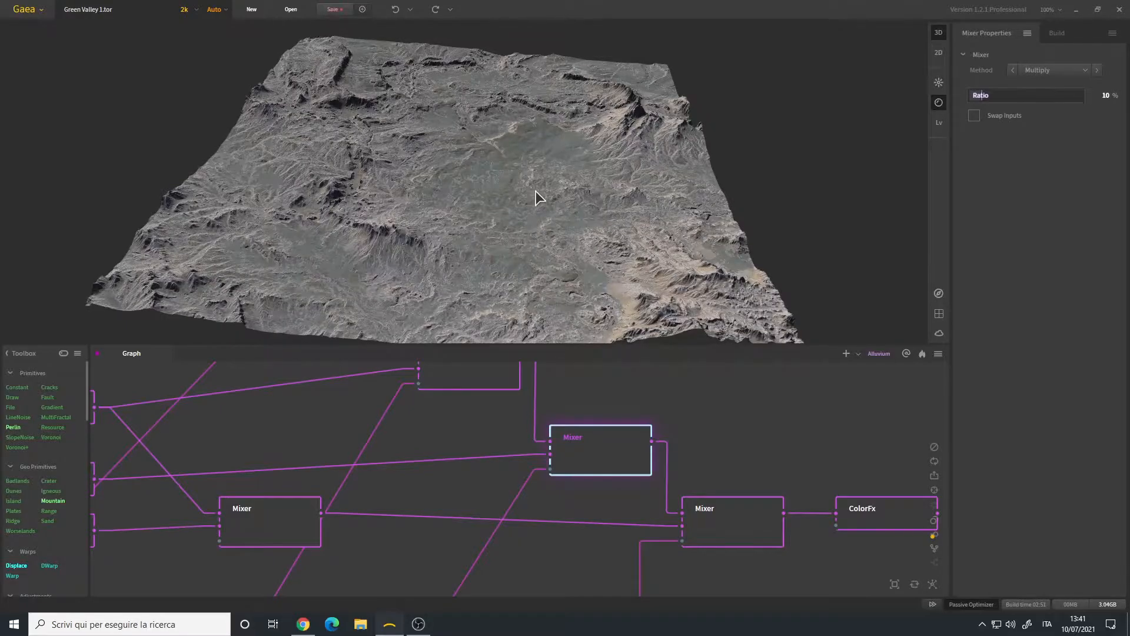
left_click_drag(476, 268, 531, 181)
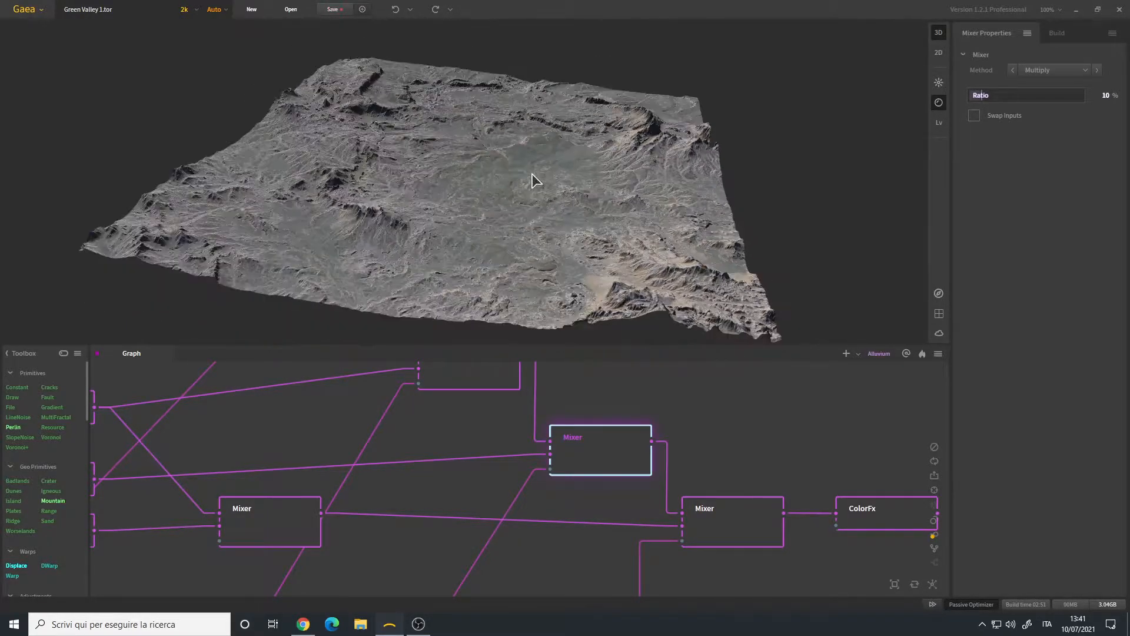
scroll(476, 215, "up", 2)
scroll(710, 460, "down", 2)
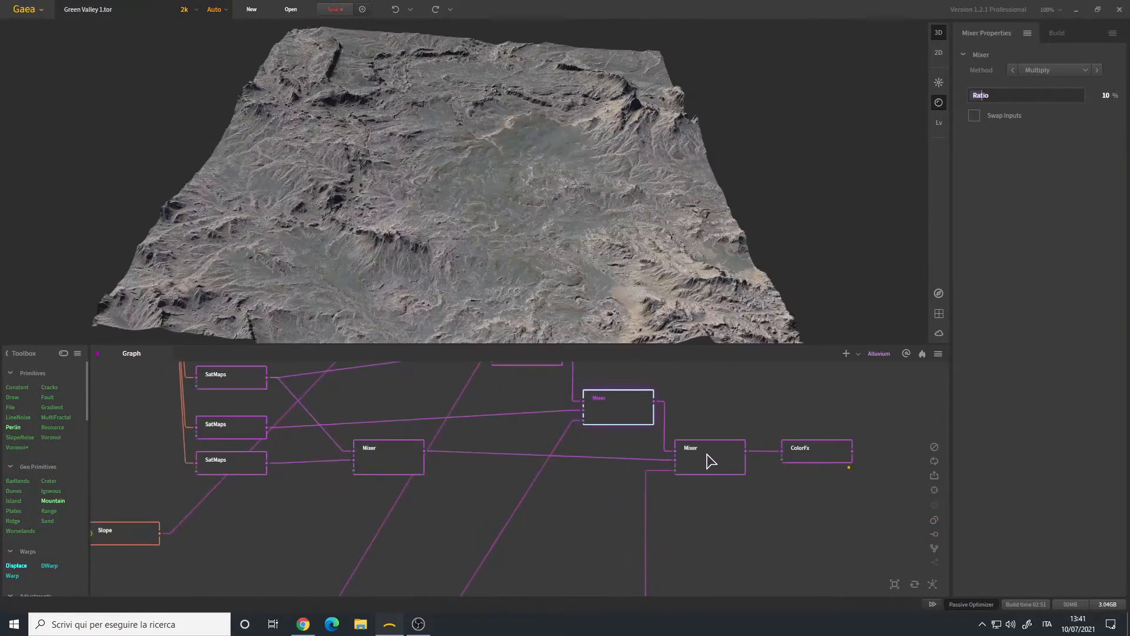
- Preview the last Mixer before ColorFx, and the Rocky SatMaps node that feeds the lower side Mixer
left_click(706, 465)
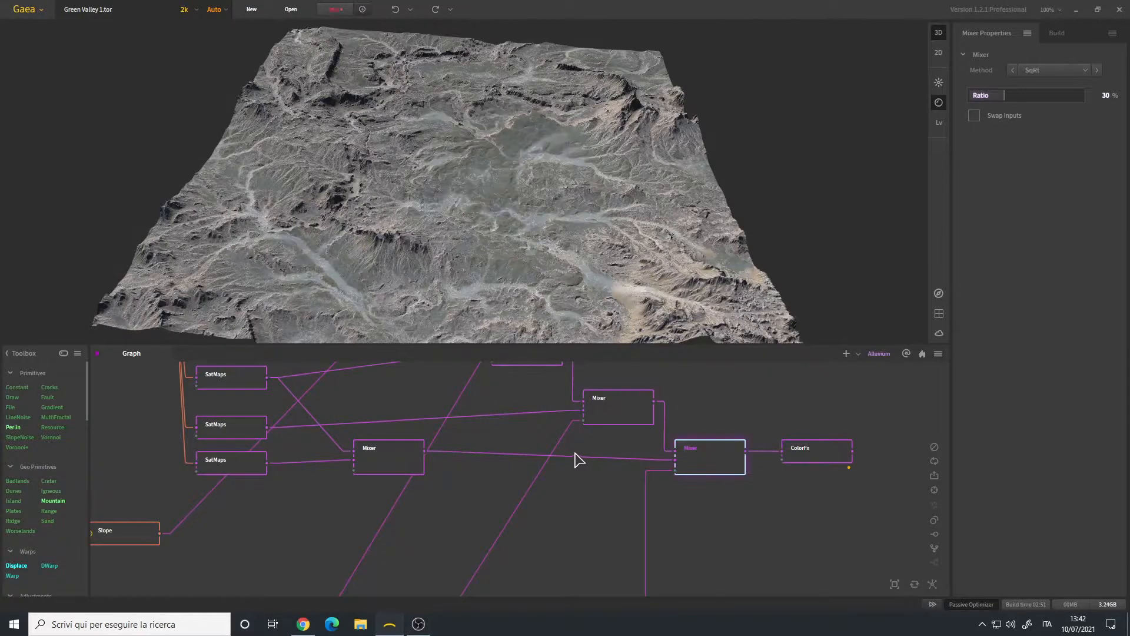
middle_click_drag(332, 421, 437, 461)
left_click(340, 418)
scroll(451, 427, "down", 2)
scroll(450, 426, "up", 1)
scroll(406, 521, "up", 2)
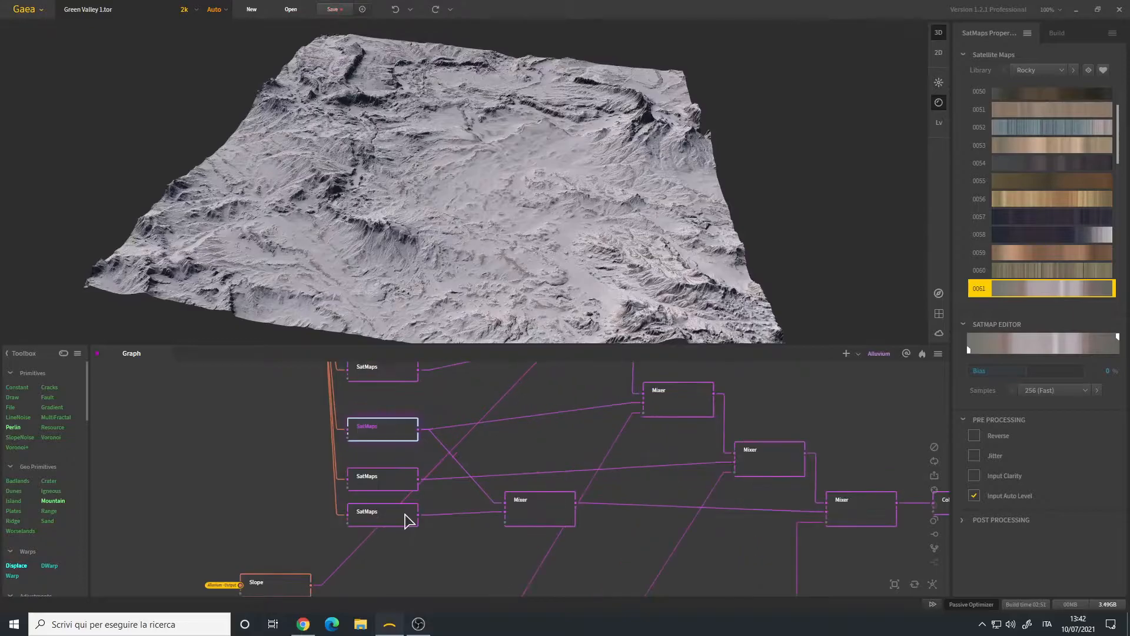
- Preview the lowest SatMaps node, look over its library categories, and preview the side Mixer that combines the two colour maps
left_click(400, 518)
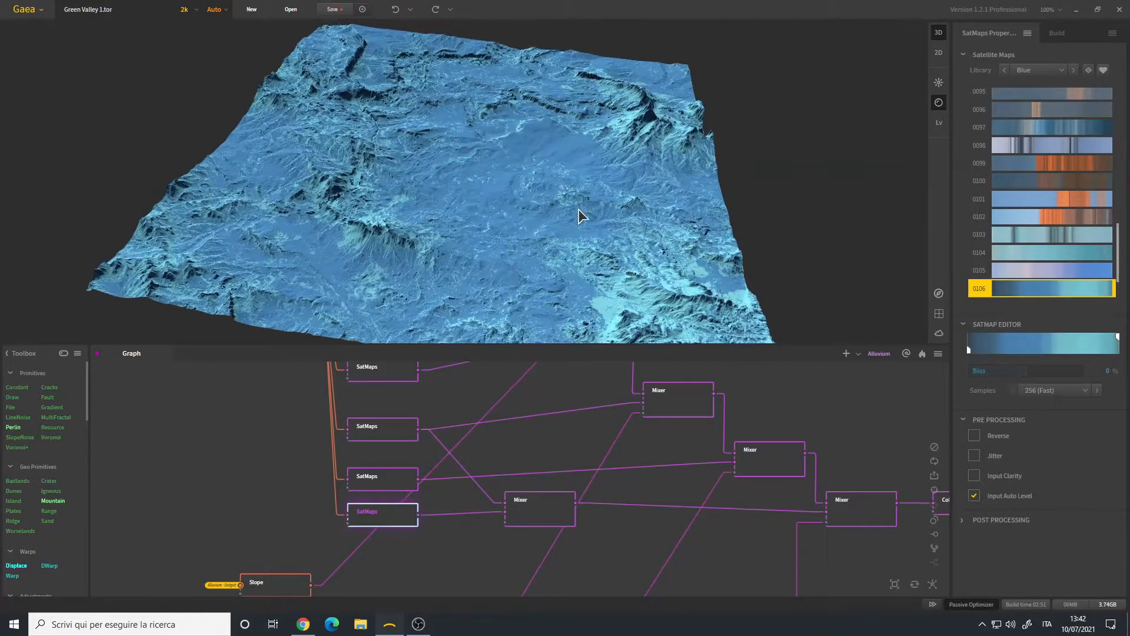
left_click(1039, 71)
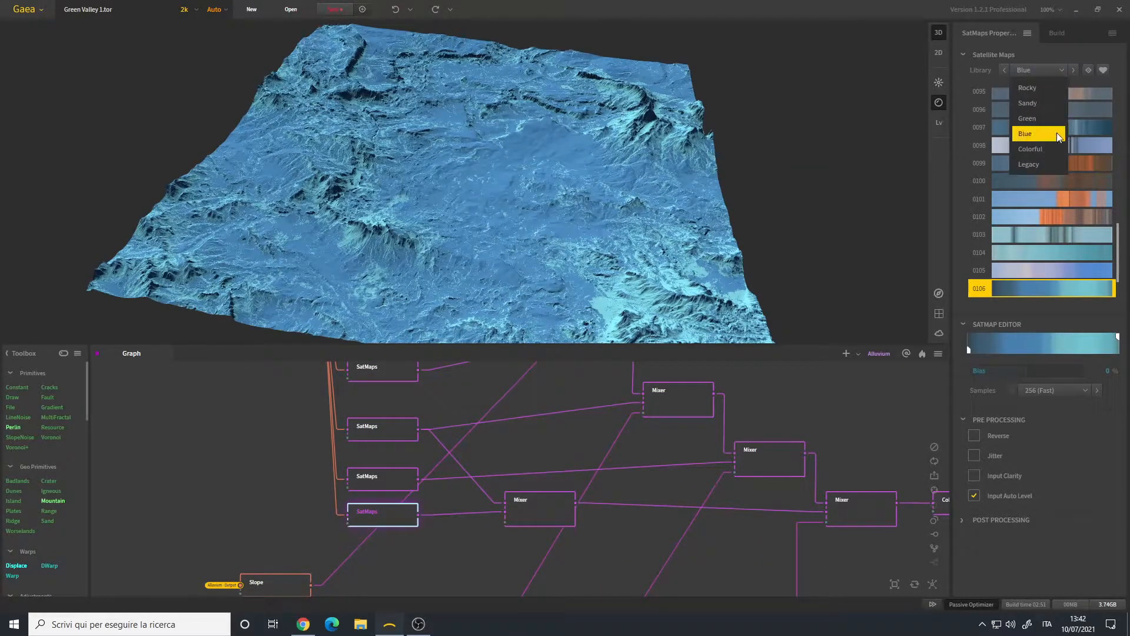
left_click(1081, 58)
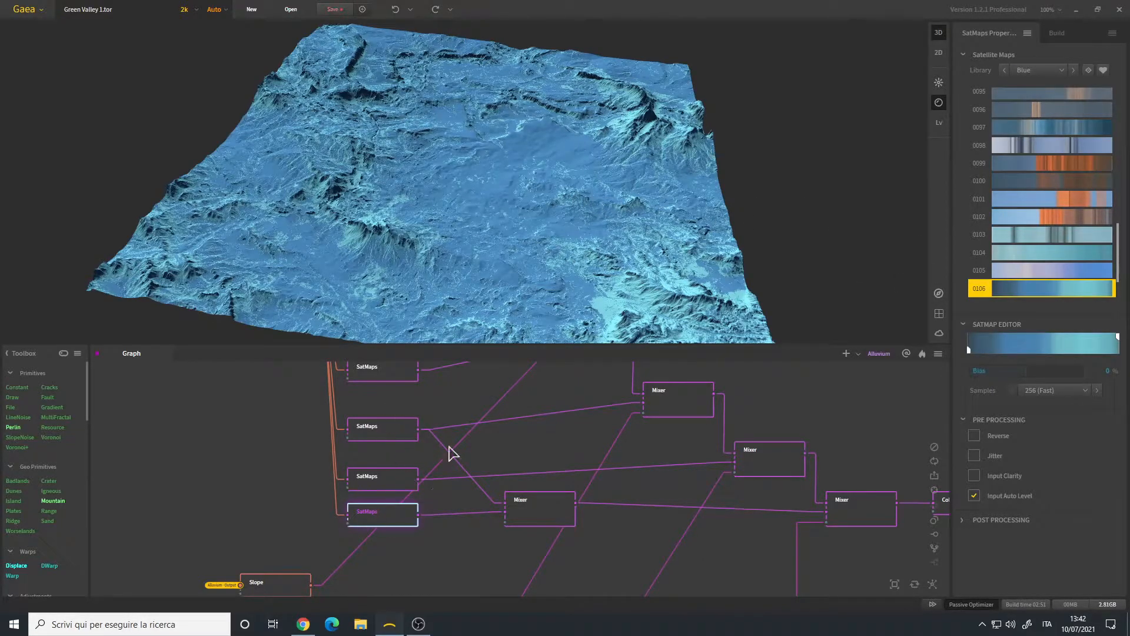
left_click(538, 513)
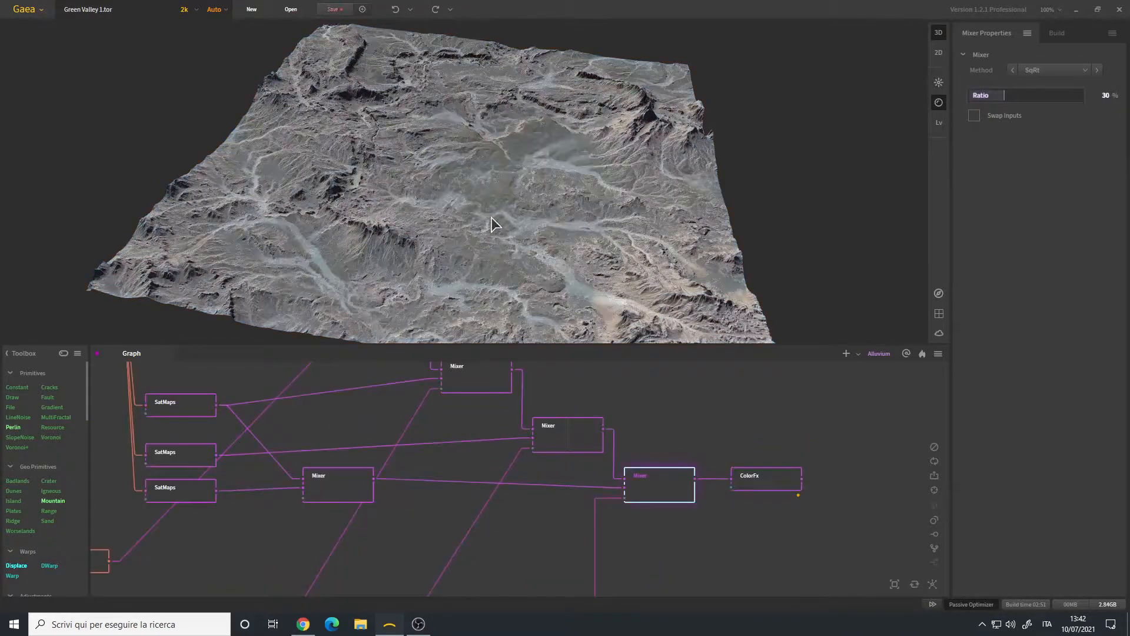
- Review the blending methods available for the last Mixer before ColorFx and inspect its river colours on the terrain
middle_click_drag(499, 553, 512, 533)
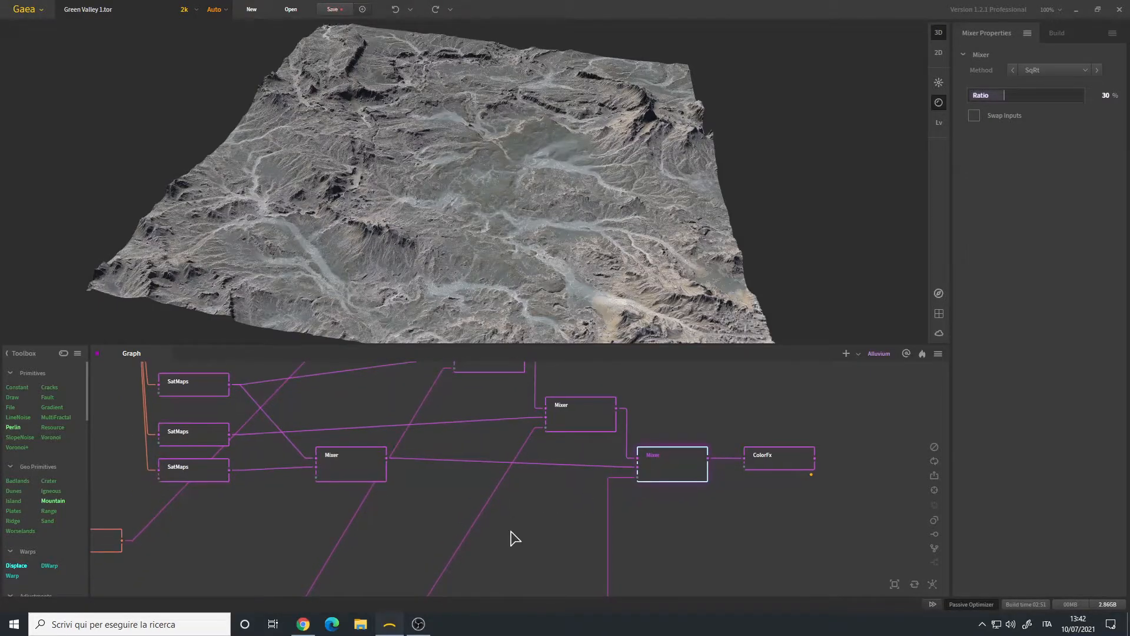
left_click(1062, 73)
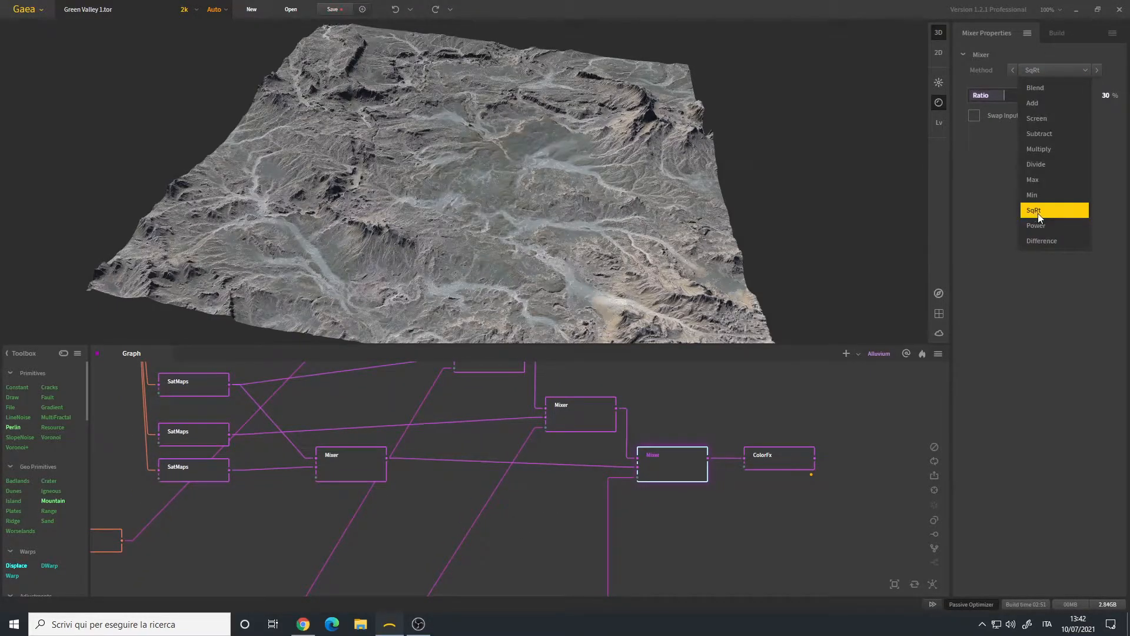
left_click(979, 221)
left_click(1057, 70)
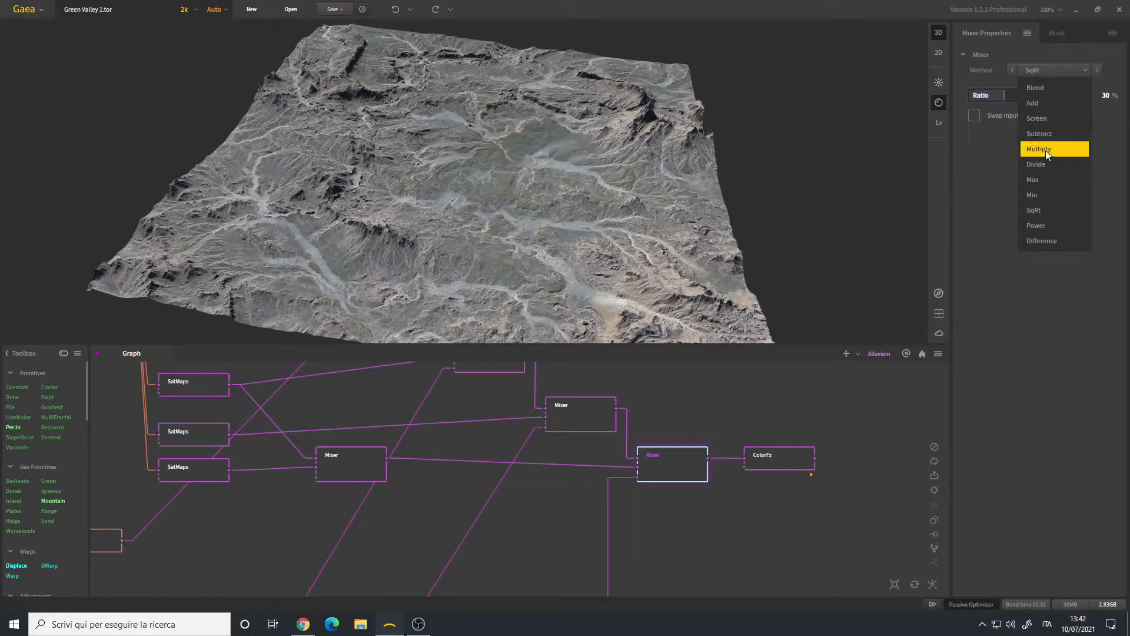
left_click(1003, 175)
left_click_drag(400, 229, 530, 243)
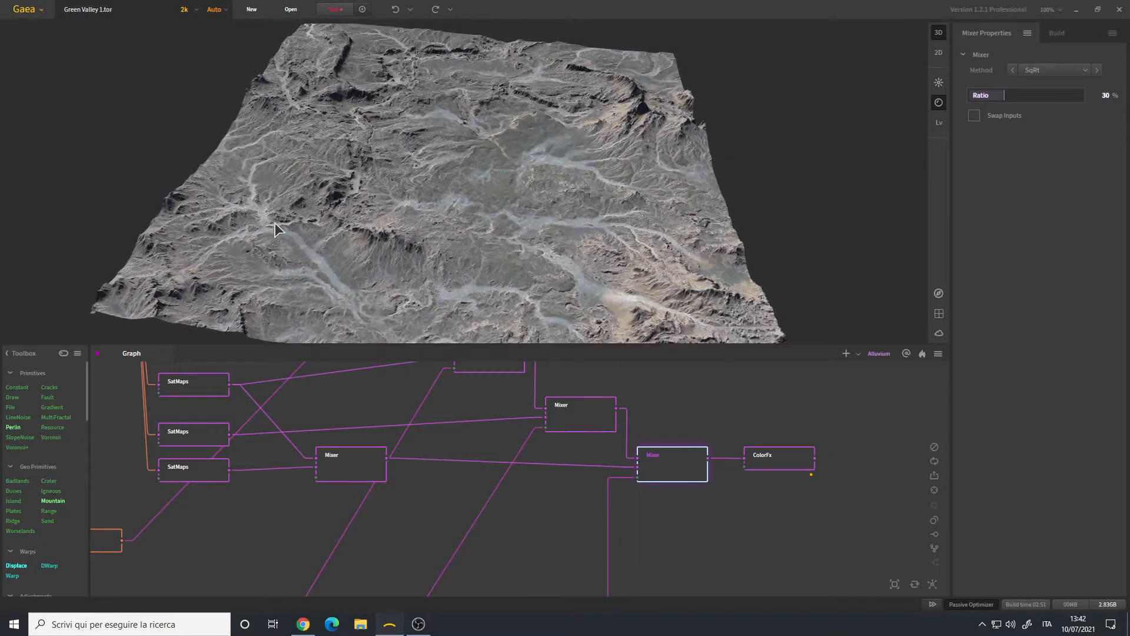
- Trace the last Mixer's mask input back to the Flow node, revisit the side Mixer, and show the method options again
middle_click_drag(517, 548, 591, 497)
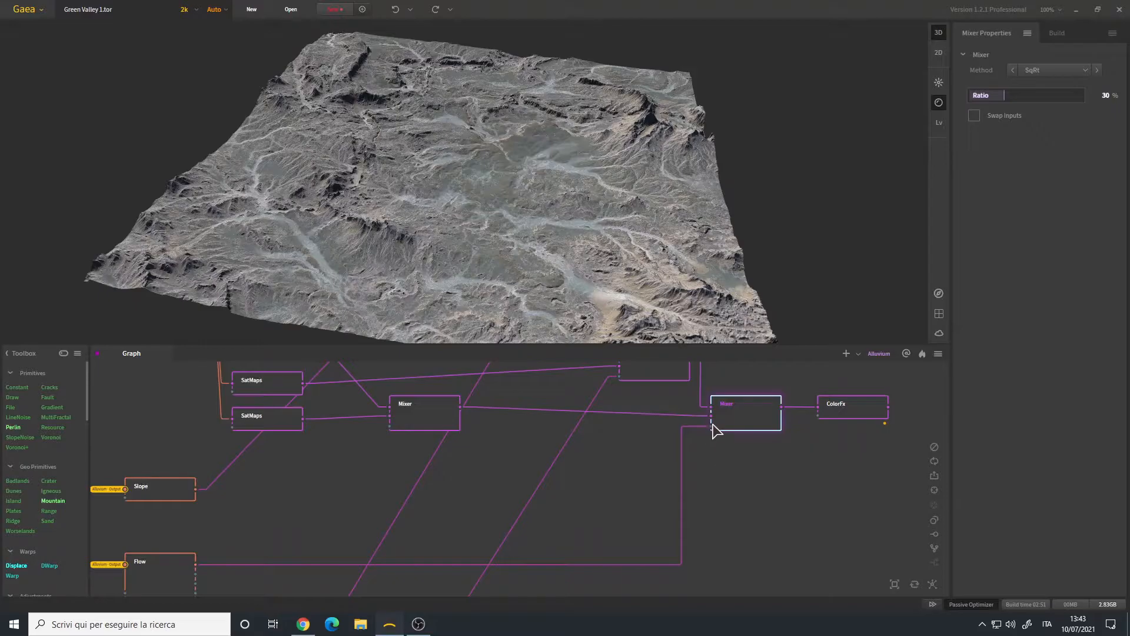
middle_click_drag(676, 449, 632, 476)
middle_click_drag(316, 530, 648, 479)
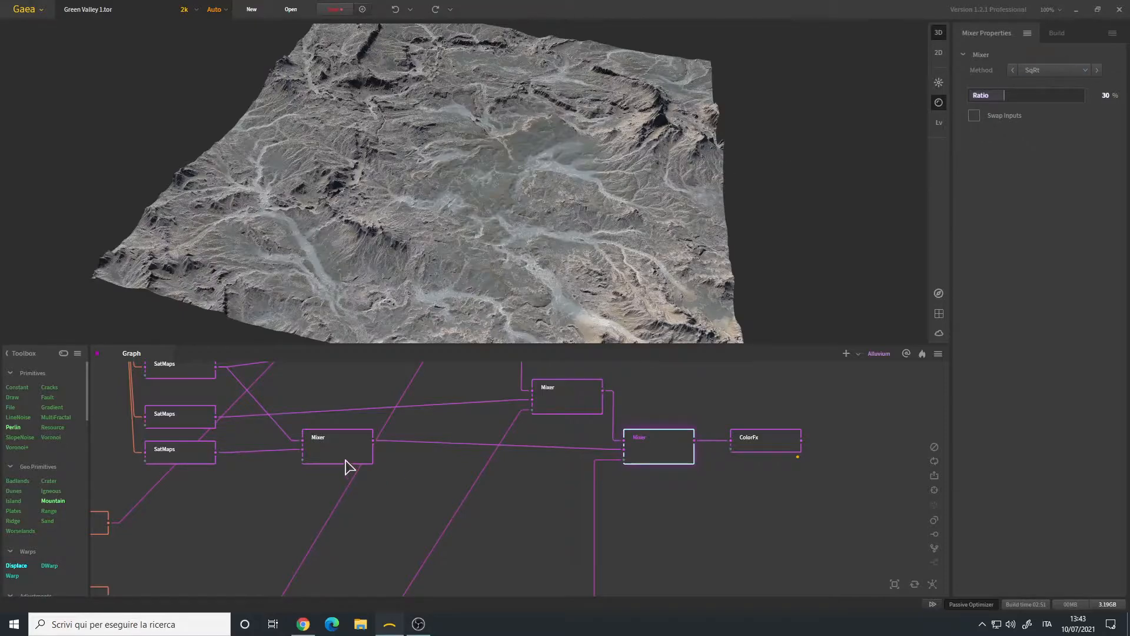
middle_click_drag(313, 459, 286, 429)
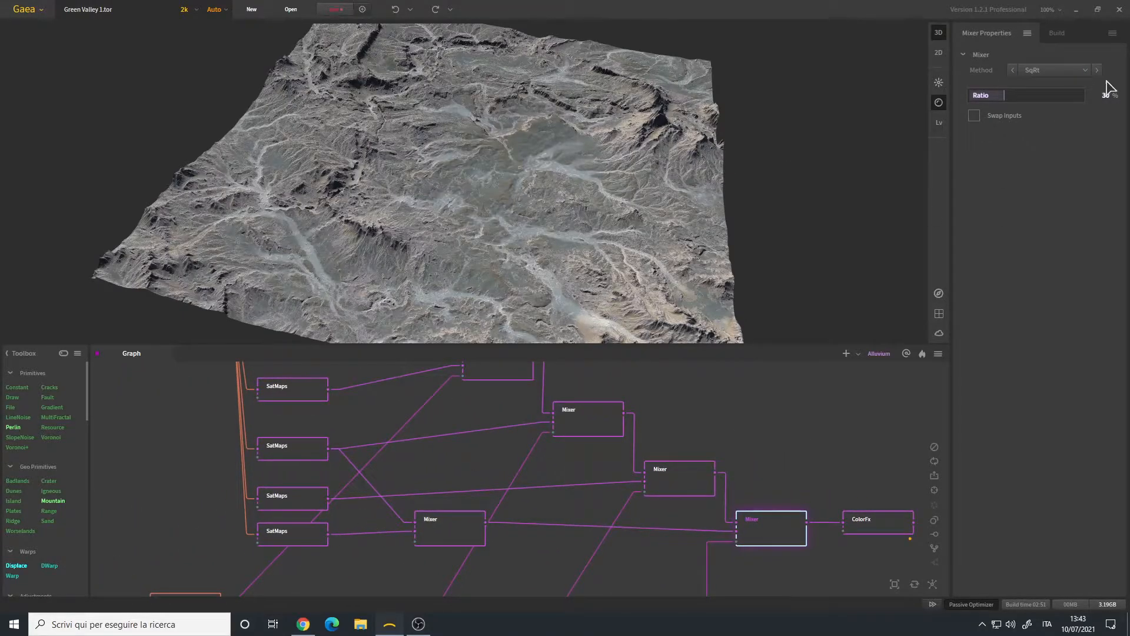
left_click(1065, 70)
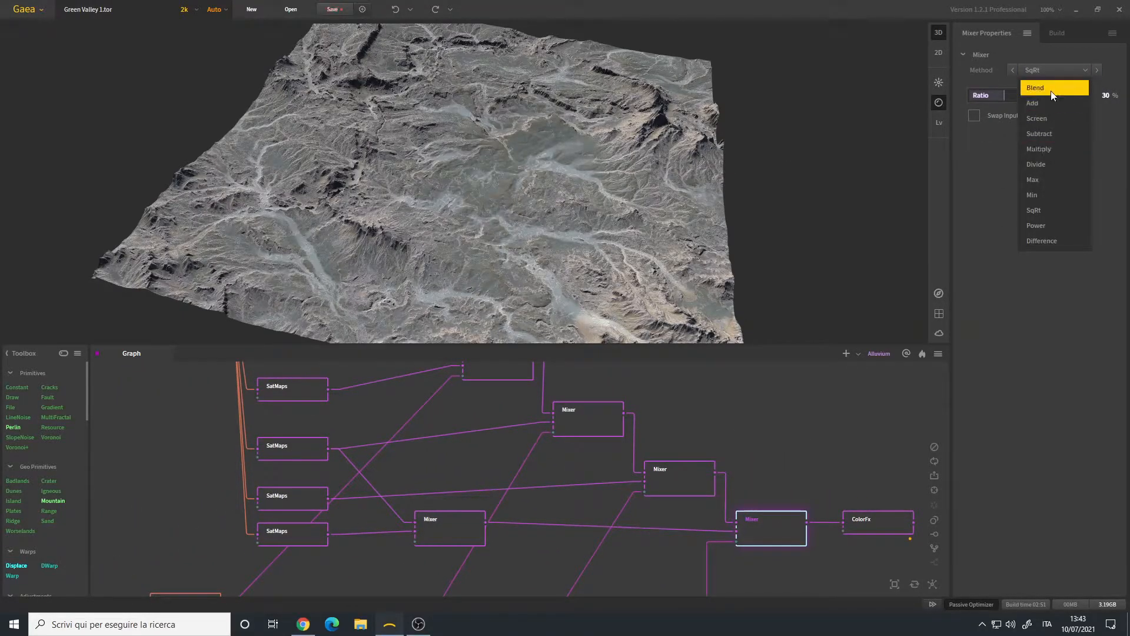
- Preview the ColorFx node, review its contrast, HSL and equalize settings, and compare its output with the last Mixer's
middle_click_drag(880, 534, 643, 492)
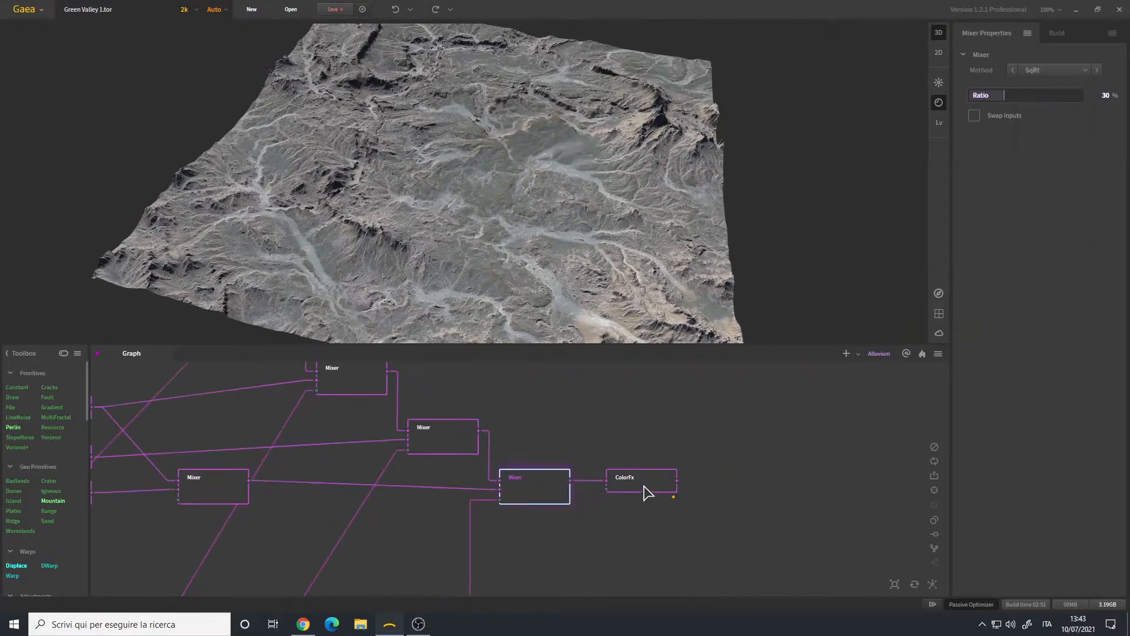
left_click(641, 486)
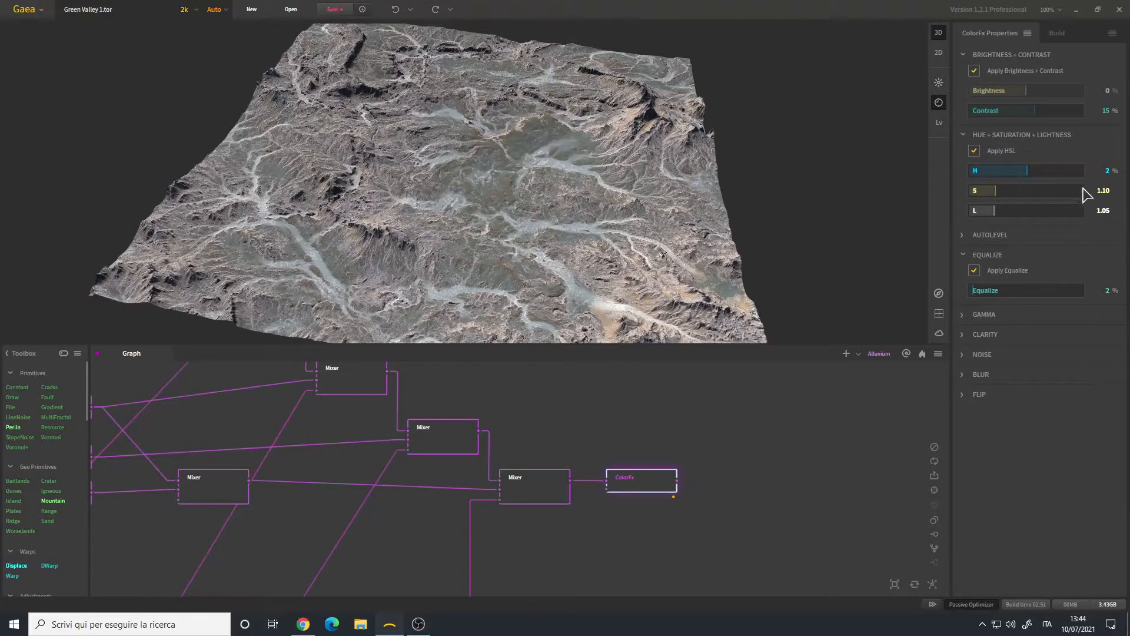
left_click_drag(543, 201, 527, 189)
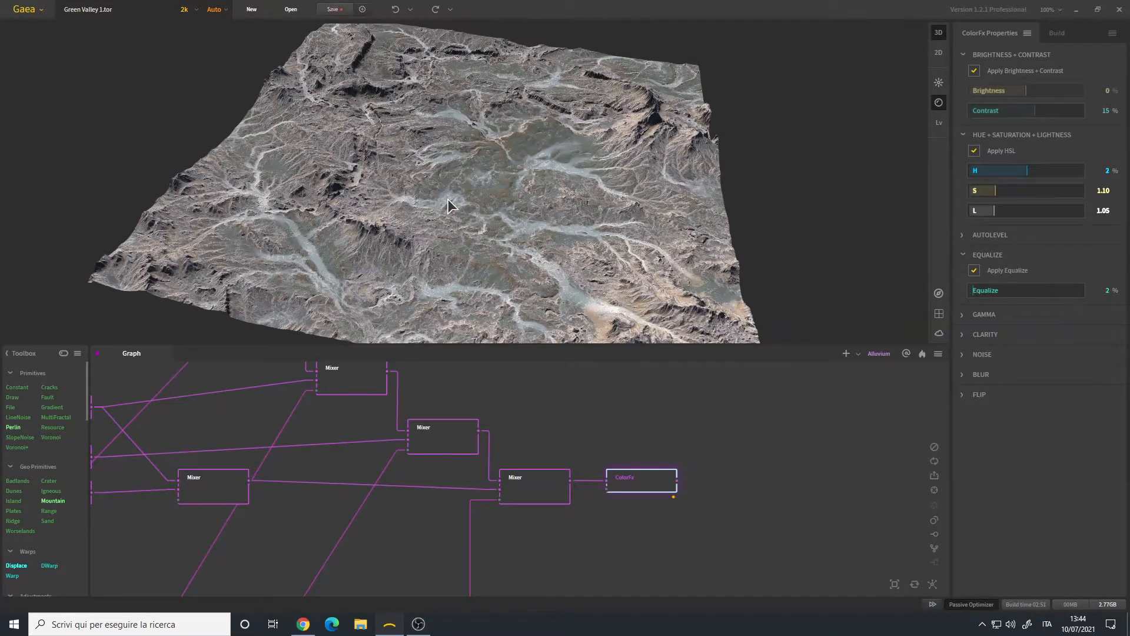
left_click(548, 496)
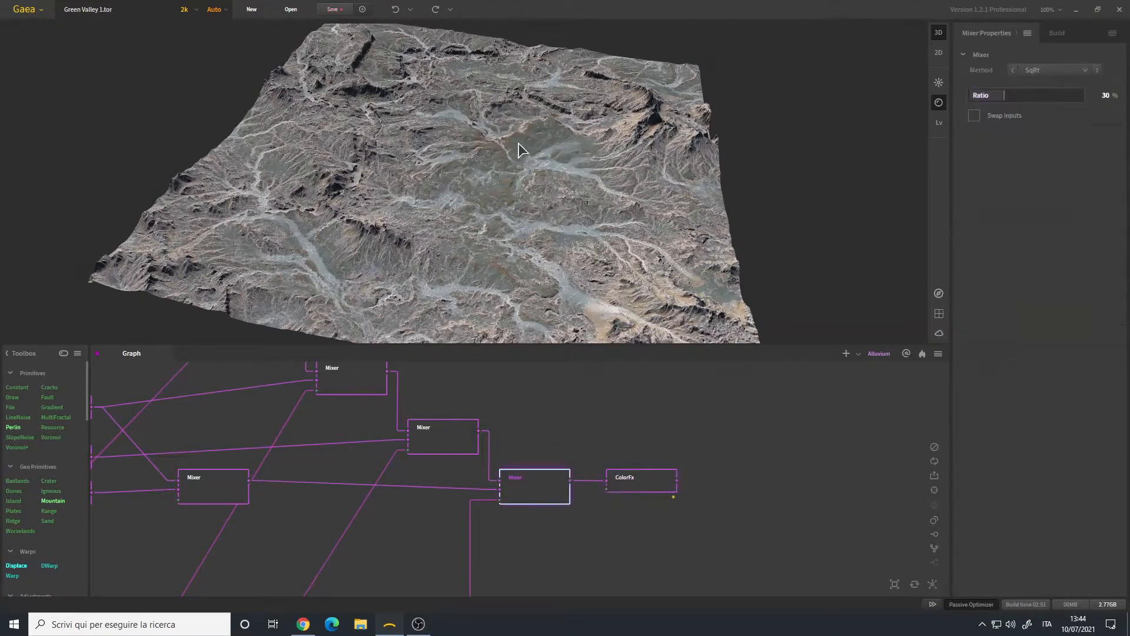
left_click(642, 480)
left_click_drag(470, 244, 479, 221)
- Look over the complete colour graph from the masks and SatMaps to ColorFx, and examine the final coloured terrain
scroll(479, 221, "down", 3)
scroll(620, 456, "down", 6)
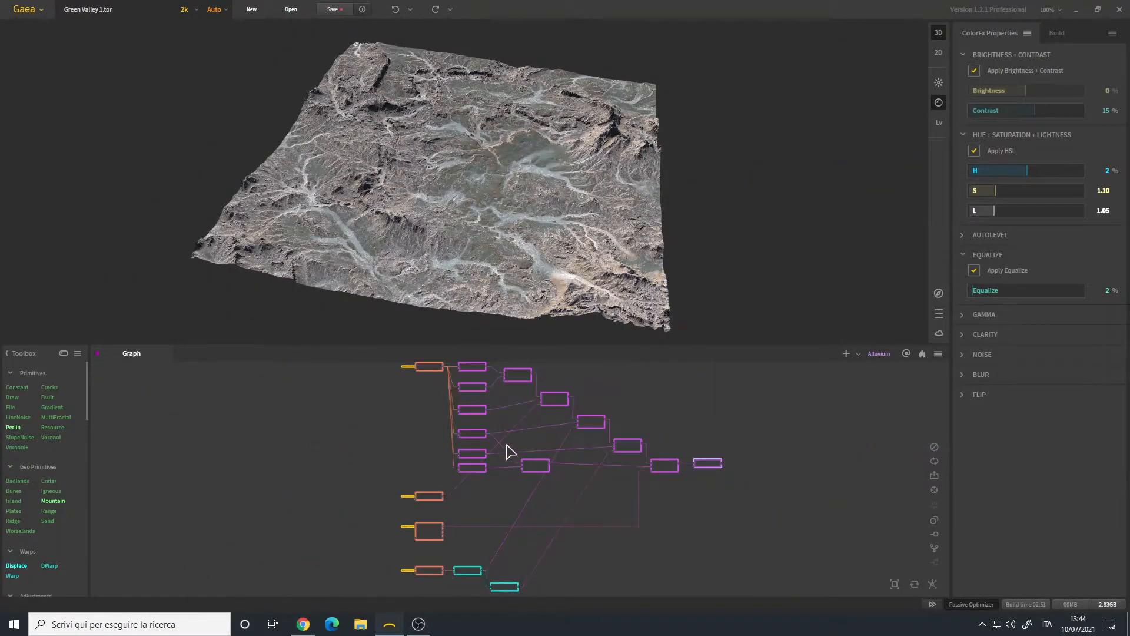
middle_click_drag(553, 534, 597, 522)
scroll(597, 522, "up", 3)
middle_click_drag(499, 446, 454, 434)
scroll(510, 465, "down", 3)
scroll(511, 465, "down", 2)
scroll(542, 490, "up", 5)
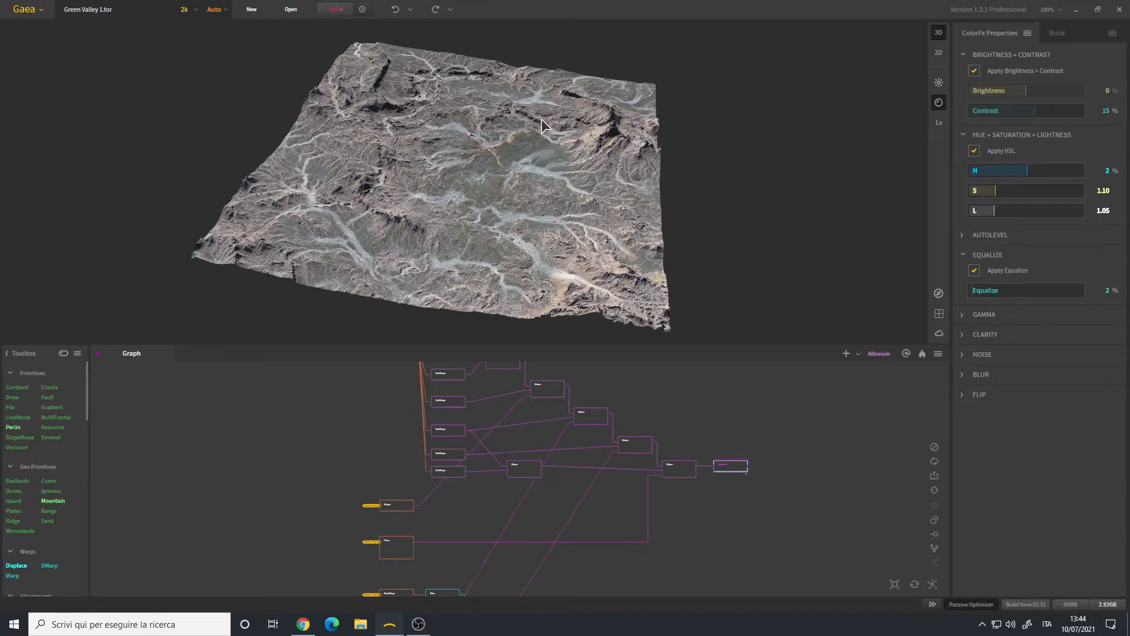
mouse_move(498, 230)
left_mouse_down()
mouse_move(491, 219)
mouse_move(494, 234)
left_mouse_up()
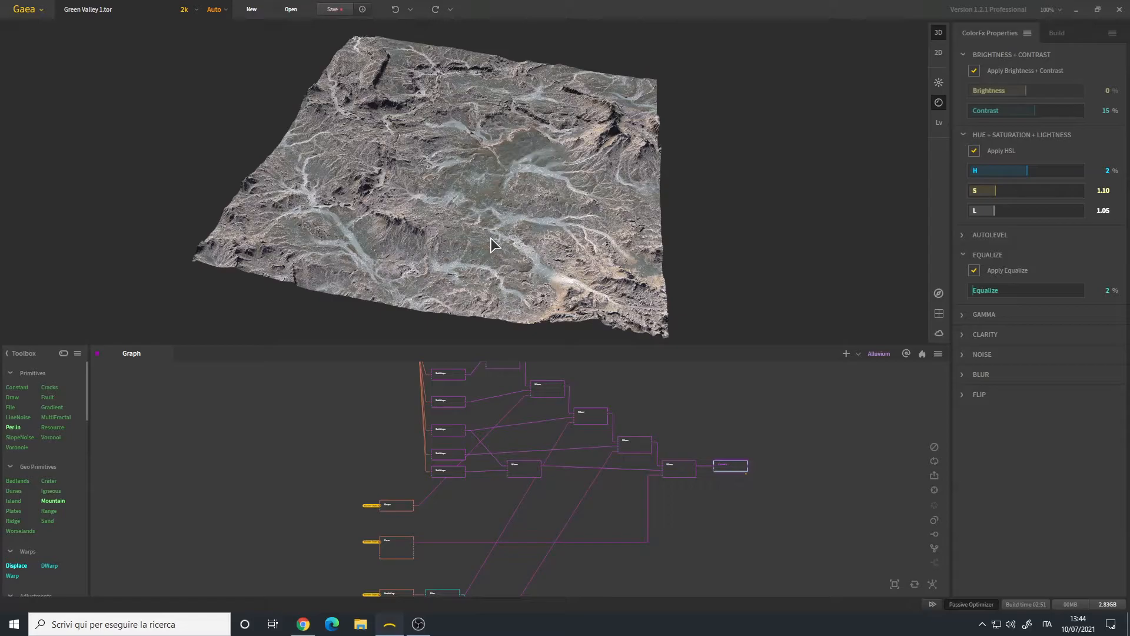